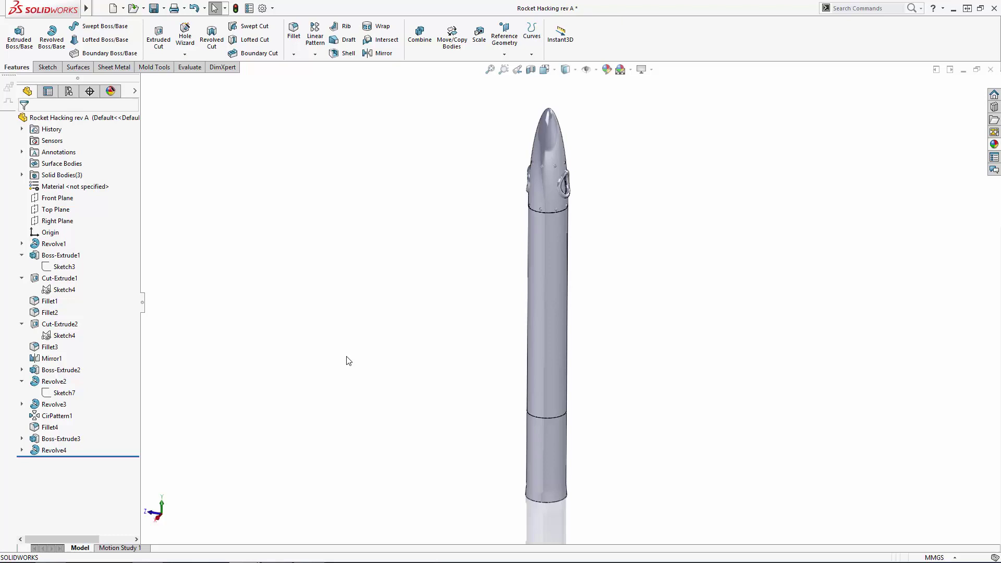
Open a new sketch on the Right Plane and display the rocket with its hidden lines visible.
click(57, 221)
click(62, 204)
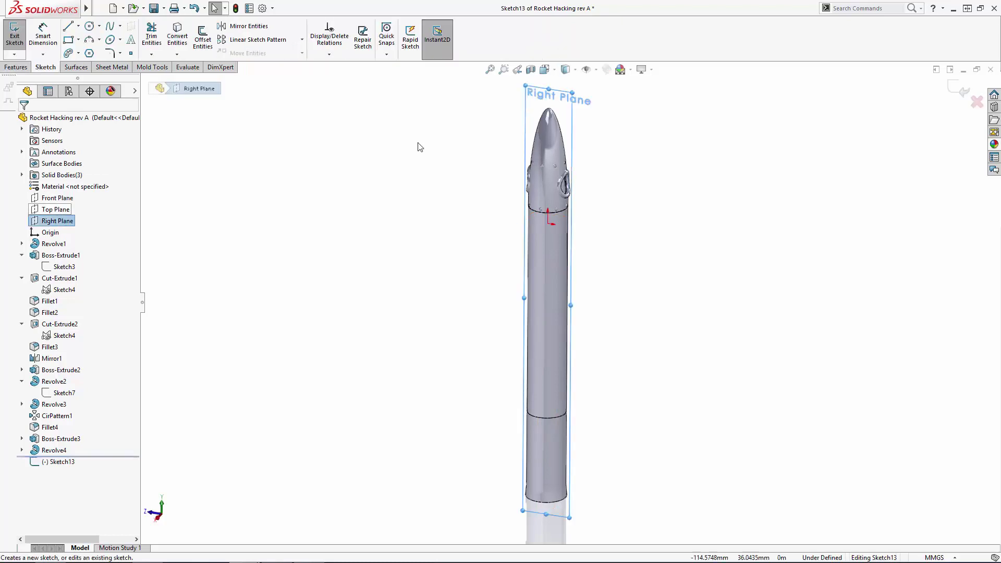
click(546, 69)
click(606, 131)
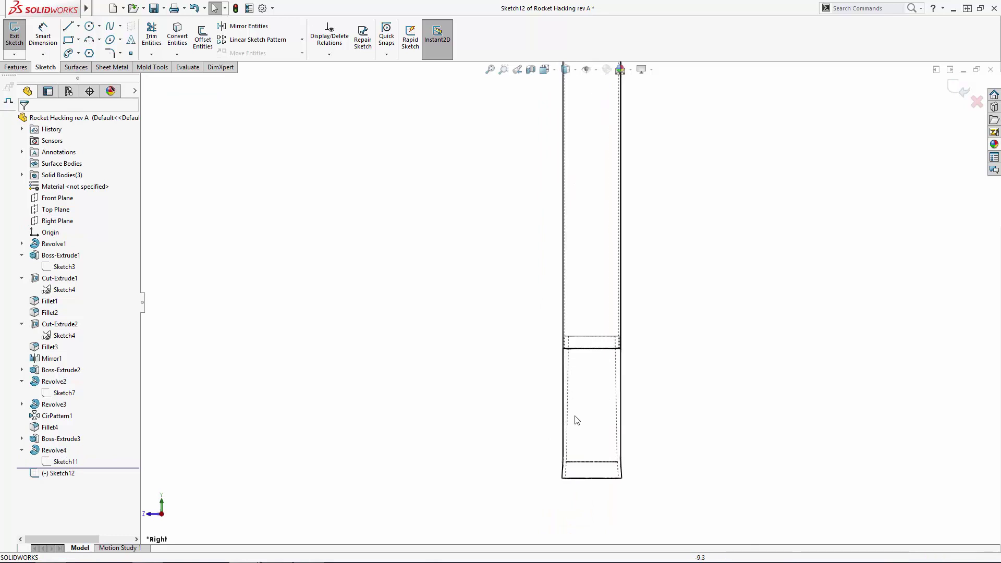
Sketch a tall rectangle about 0.5 mm wide and 23 mm high along the tube's inner wall, just above the lower ledge.
scroll(577, 420, down, 10)
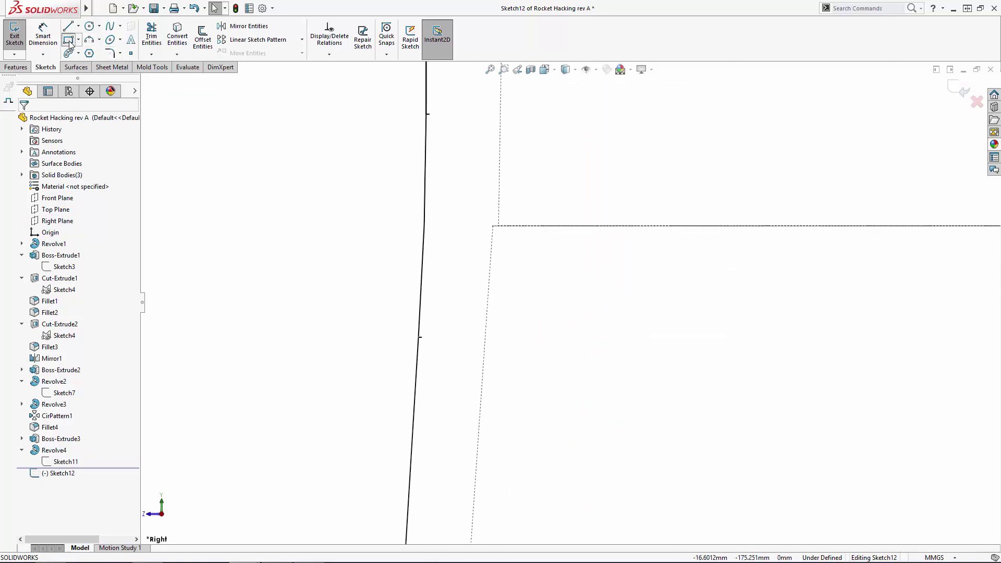
click(500, 202)
scroll(566, 158, up, 5)
scroll(572, 146, down, 6)
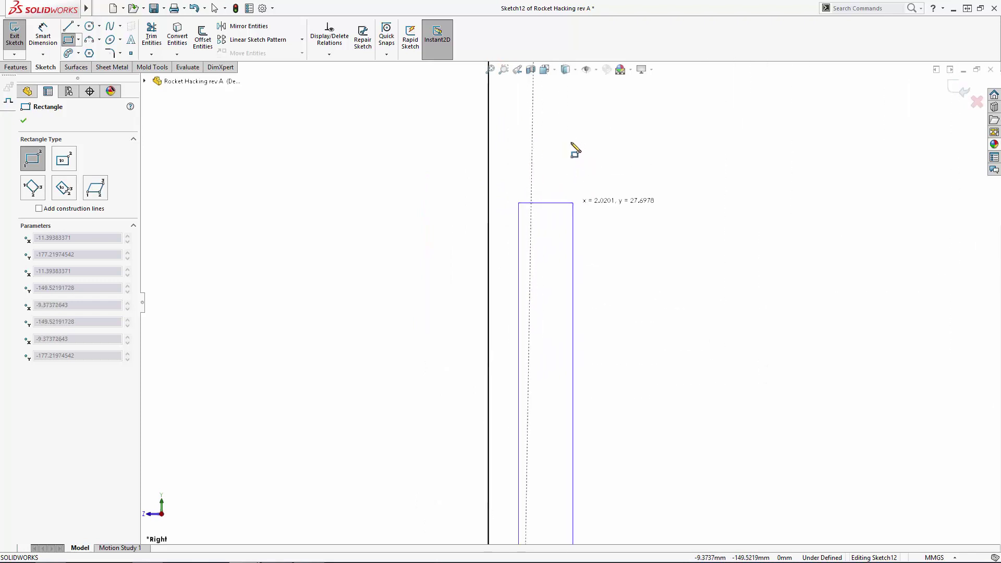
click(533, 99)
key(Escape)
scroll(577, 297, up, 7)
scroll(615, 396, down, 6)
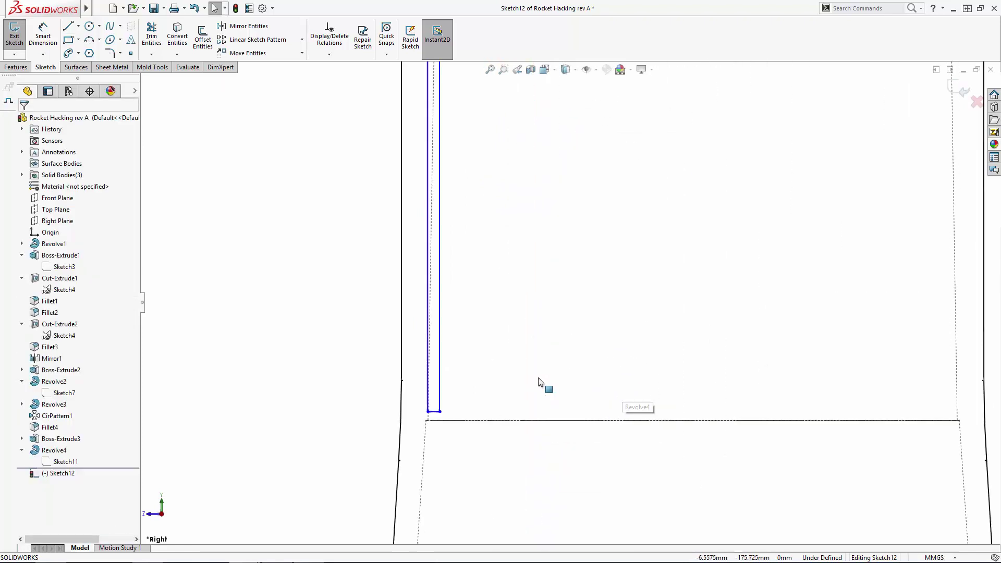
Draw a horizontal centerline from the rectangle's lower outer corner to the tube's outer wall.
scroll(433, 416, down, 6)
click(78, 26)
click(86, 35)
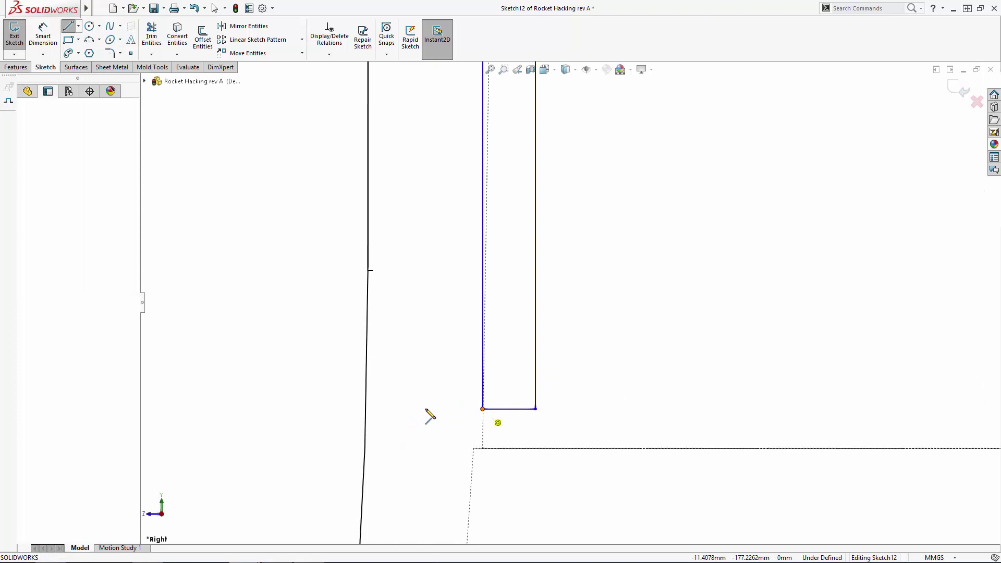
click(482, 409)
click(367, 410)
key(Escape)
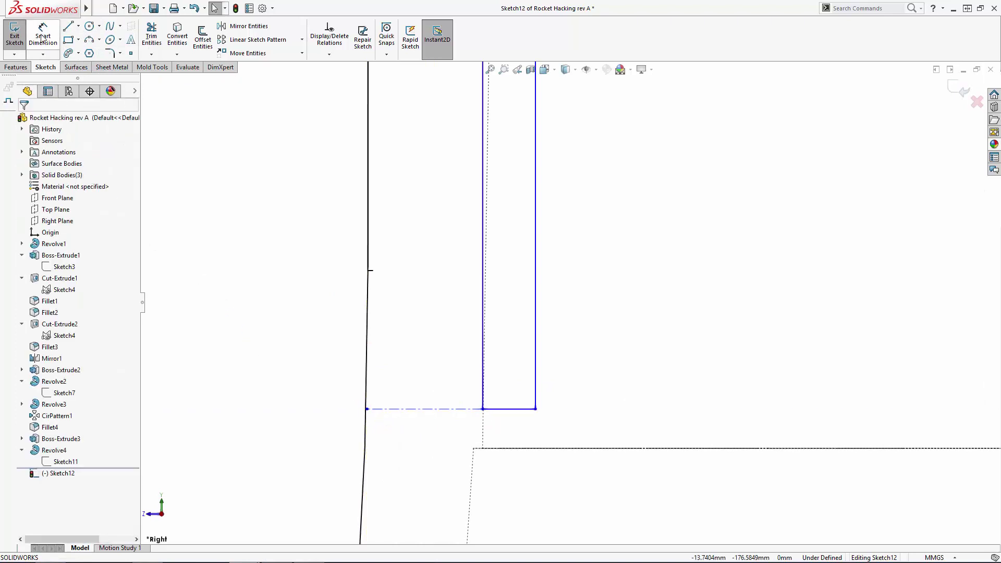
Dimension the rectangle's lower inner corner 1.5 mm from the centerline's endpoint on the outer wall.
click(535, 409)
click(366, 409)
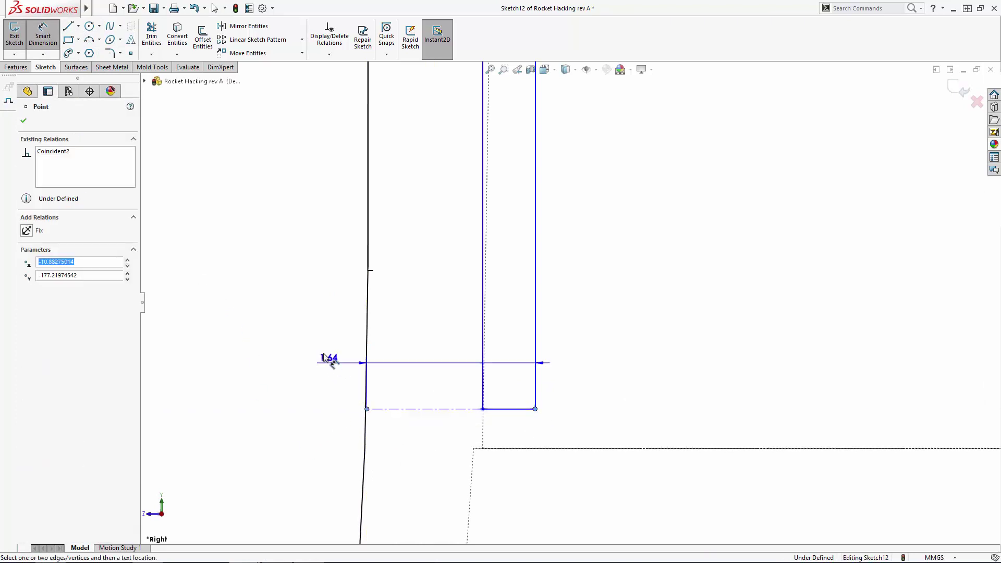
click(322, 355)
text(1.5)
key(Return)
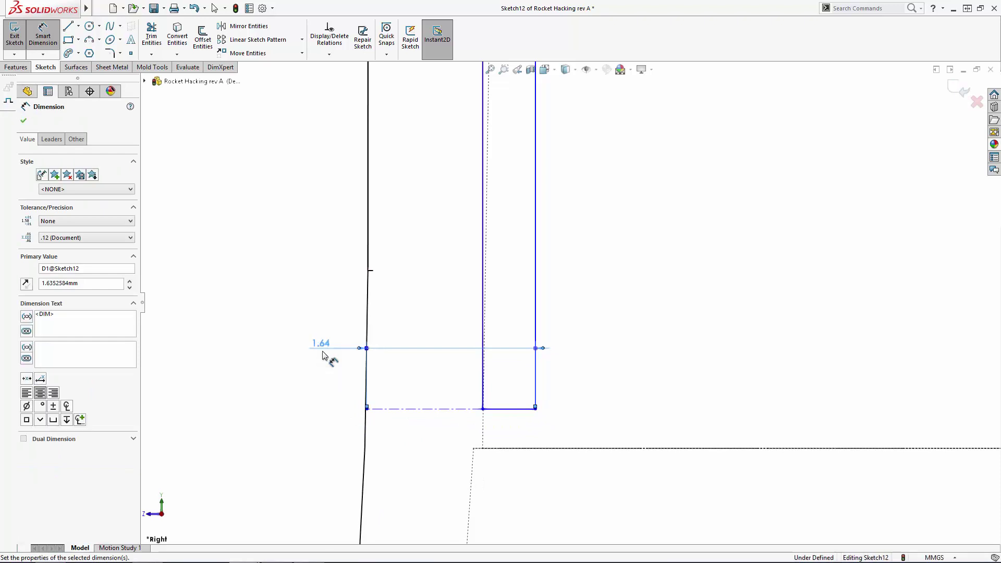
Dimension the gap between the rectangle's lower edge and the inner ledge as 0.1 mm.
click(511, 449)
click(518, 409)
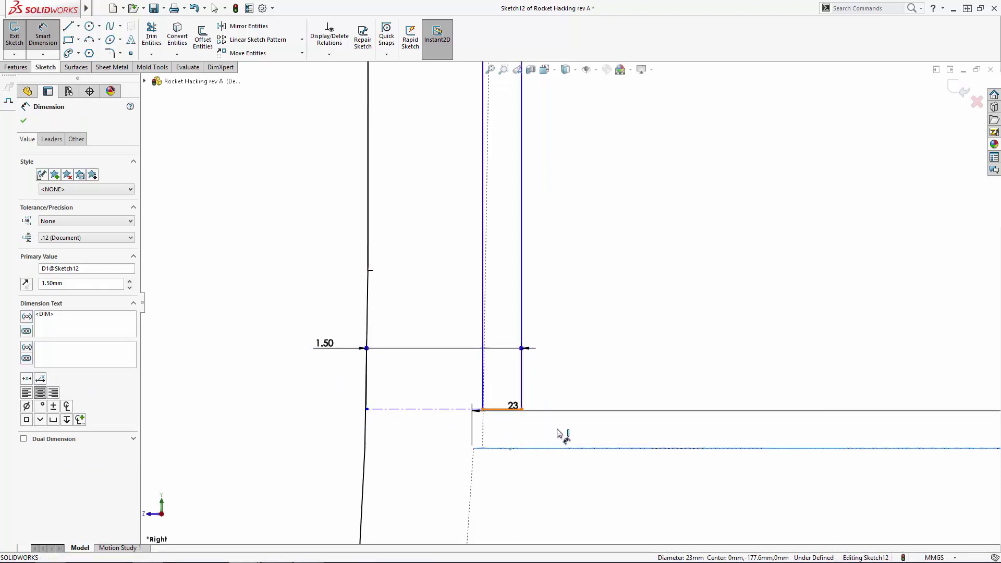
click(614, 439)
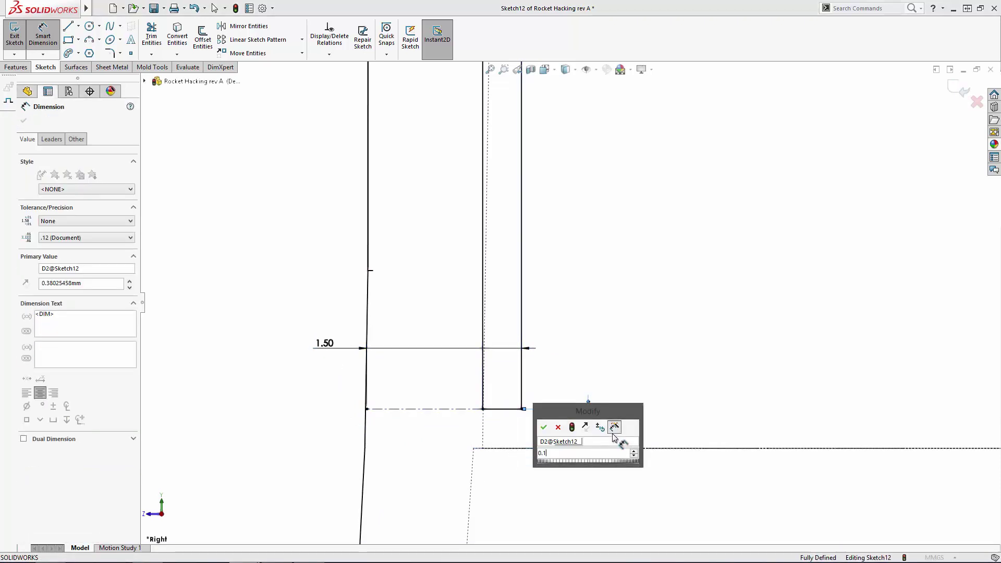
text(0.1)
key(Return)
key(Escape)
Draw a vertical centerline from the midpoint of the rocket's base edge up the tube's axis, and exit the sketch.
scroll(639, 298, up, 5)
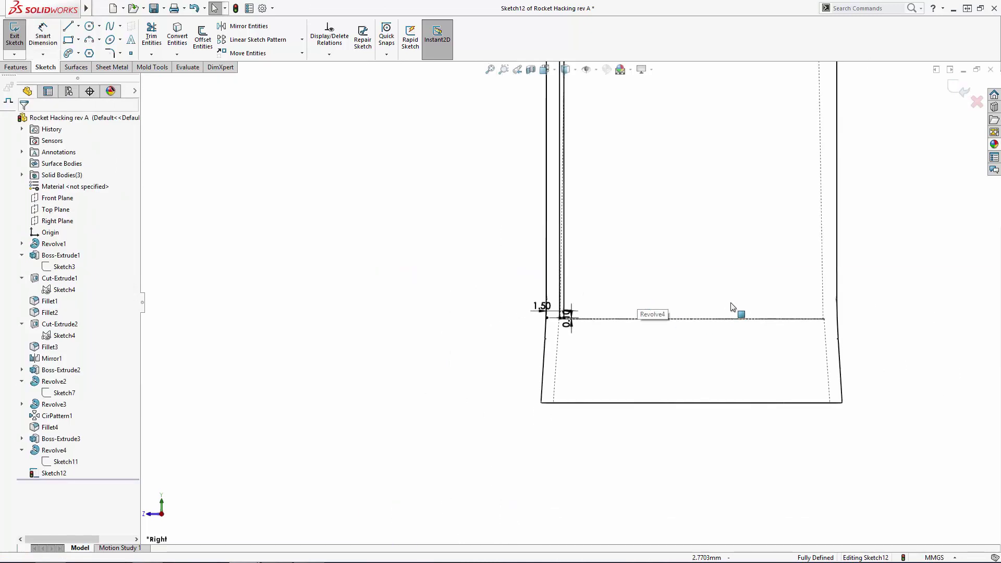
click(78, 26)
click(85, 40)
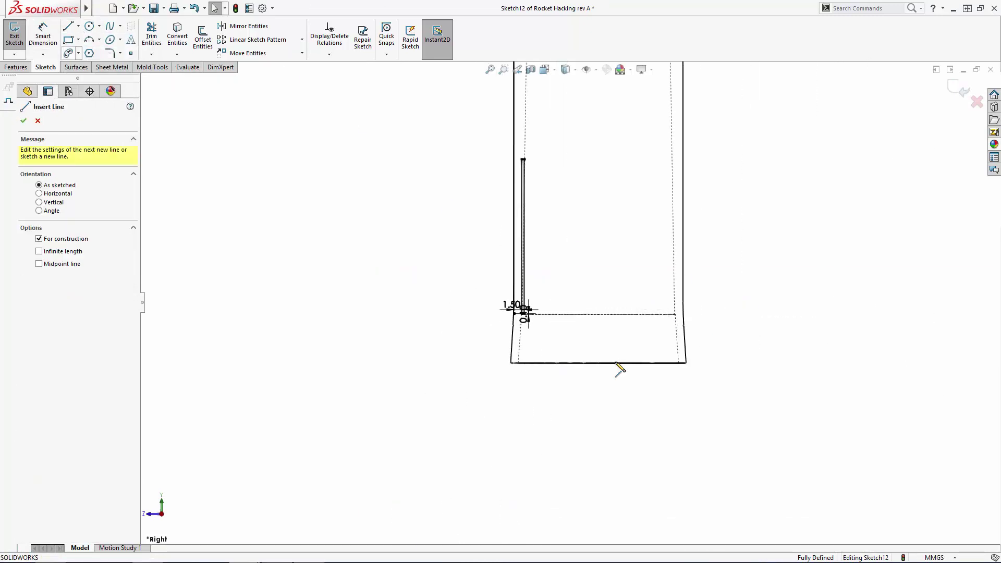
click(598, 135)
key(Escape)
scroll(718, 270, up, 3)
middle_drag(703, 247, 730, 198)
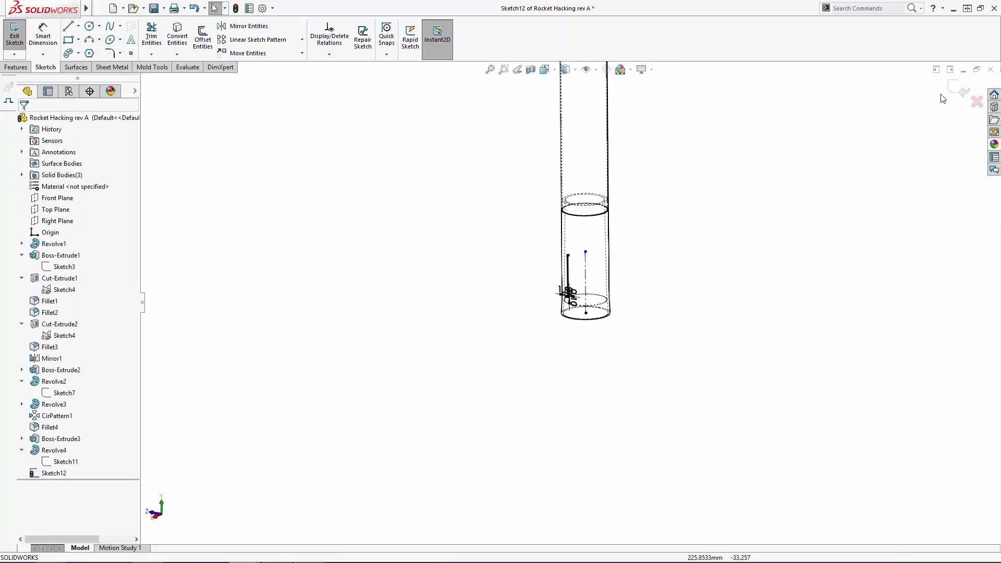
key(ctrl+b)
Revolve the rectangle sketch about the vertical centerline as a Mid Plane boss of 6.5 degrees, merged with the tube.
scroll(581, 281, down, 5)
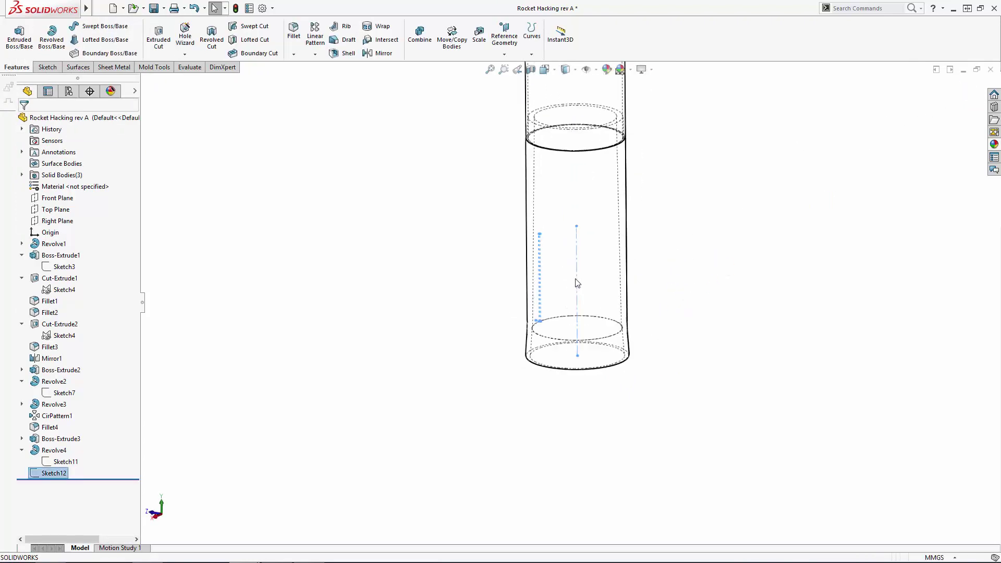
key(Escape)
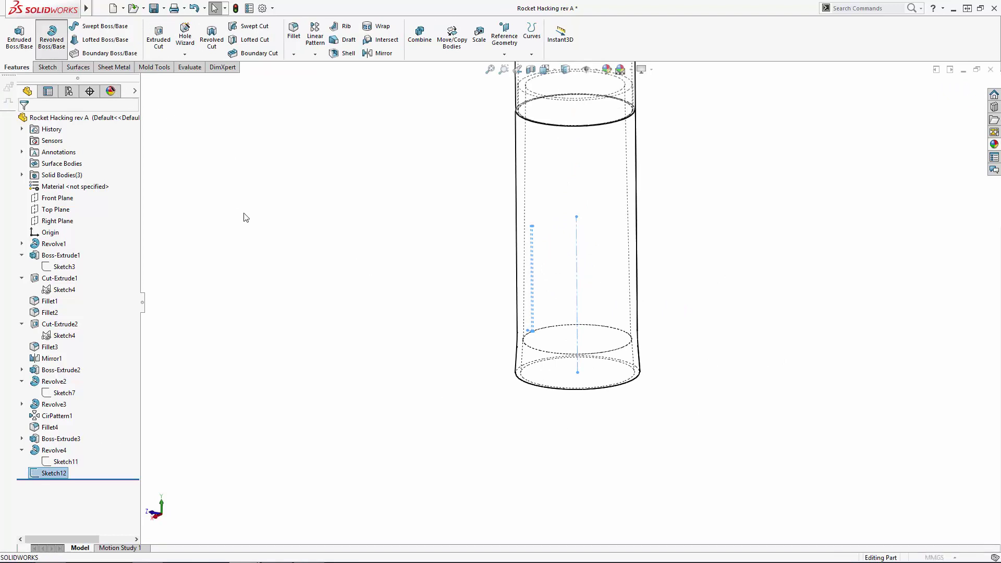
click(576, 283)
click(80, 184)
click(53, 221)
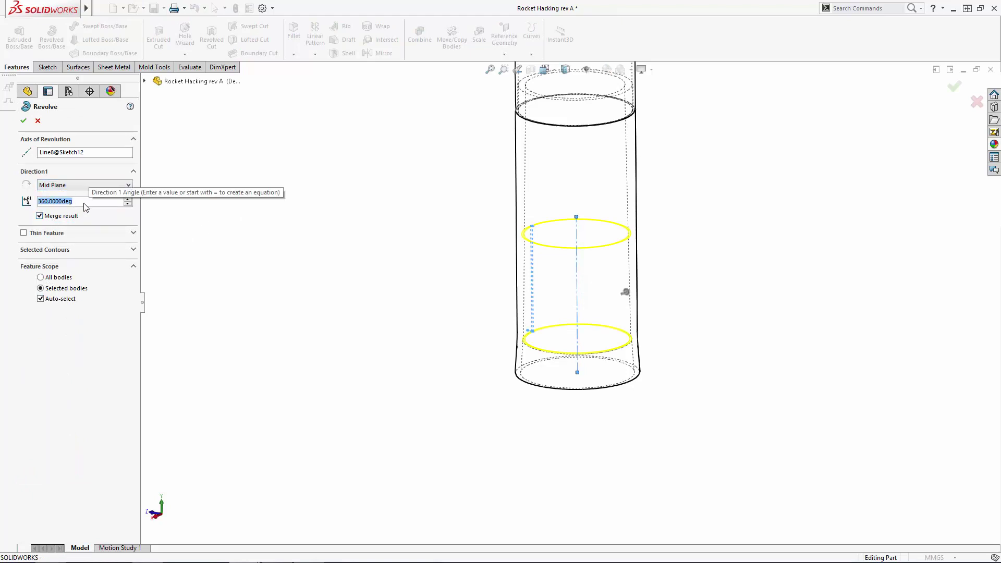
text(6.5)
key(Return)
middle_drag(420, 330, 365, 214)
scroll(547, 328, down, 8)
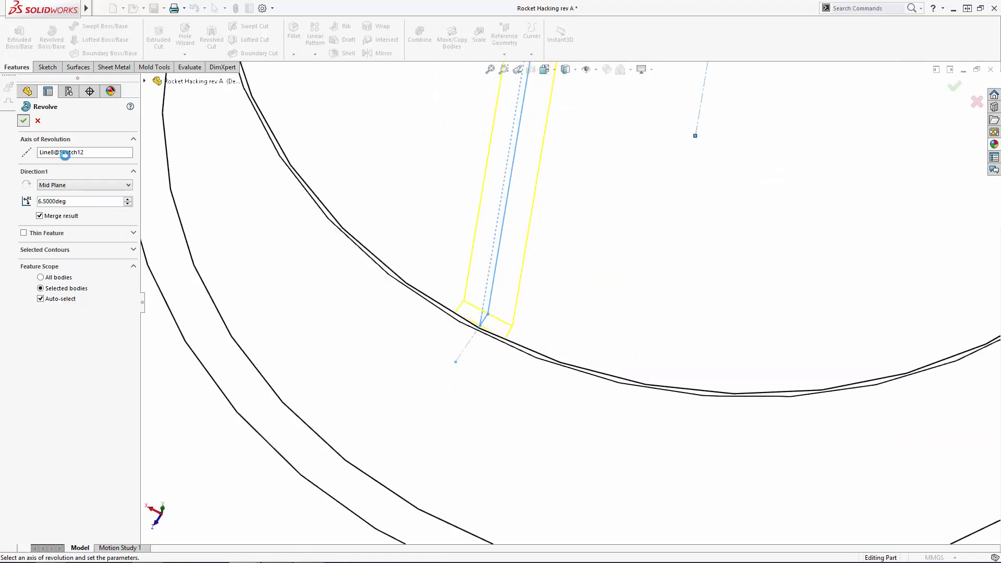
click(24, 120)
Fillet the inward edges at both ends of the new rib with a 0.5 mm radius.
scroll(469, 403, up, 5)
mouse_move(454, 218)
middle_down()
mouse_move(413, 198)
mouse_move(393, 275)
mouse_move(376, 194)
mouse_move(381, 267)
middle_up()
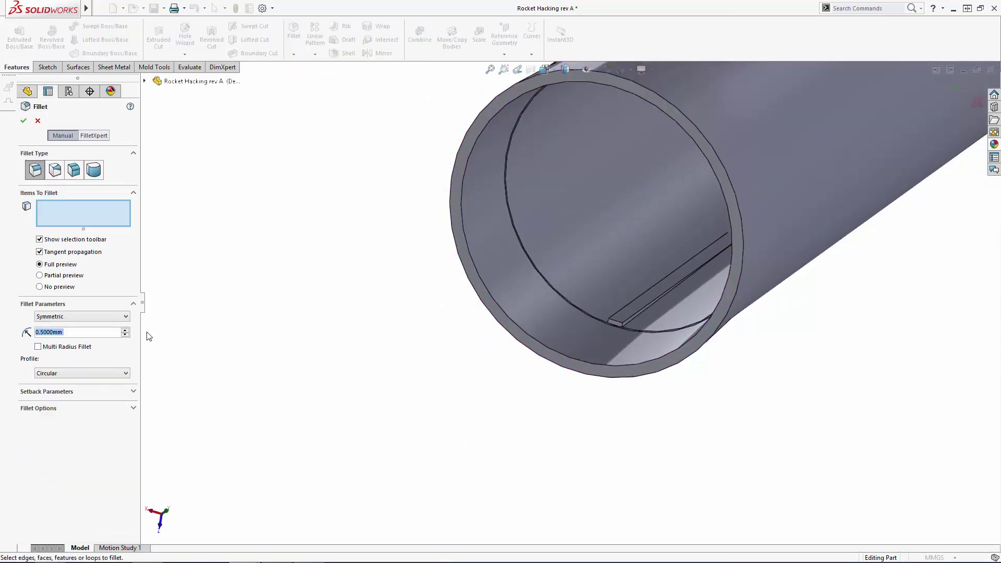
scroll(467, 313, down, 5)
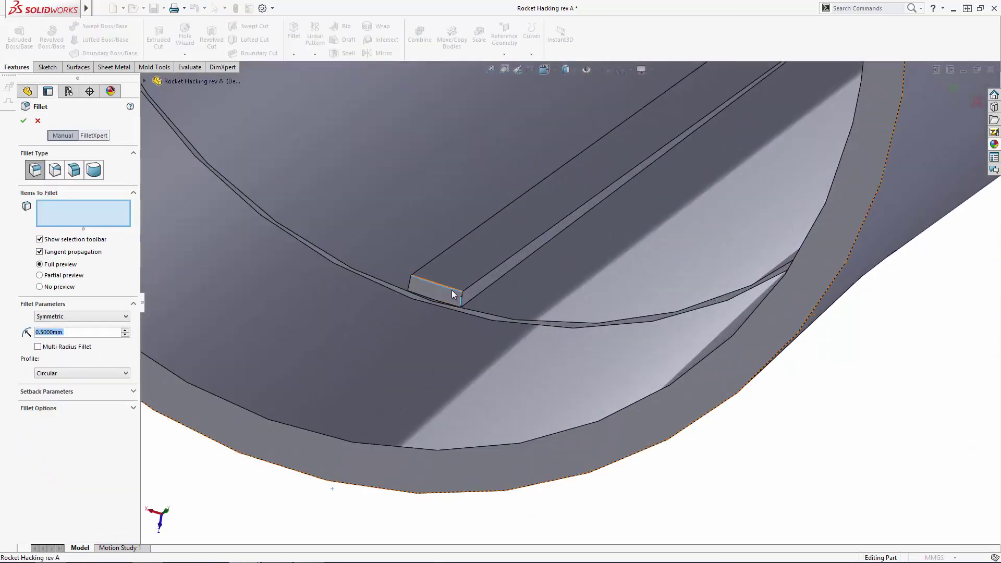
click(451, 290)
middle_drag(452, 290, 476, 269)
scroll(542, 213, up, 2)
scroll(543, 214, down, 1)
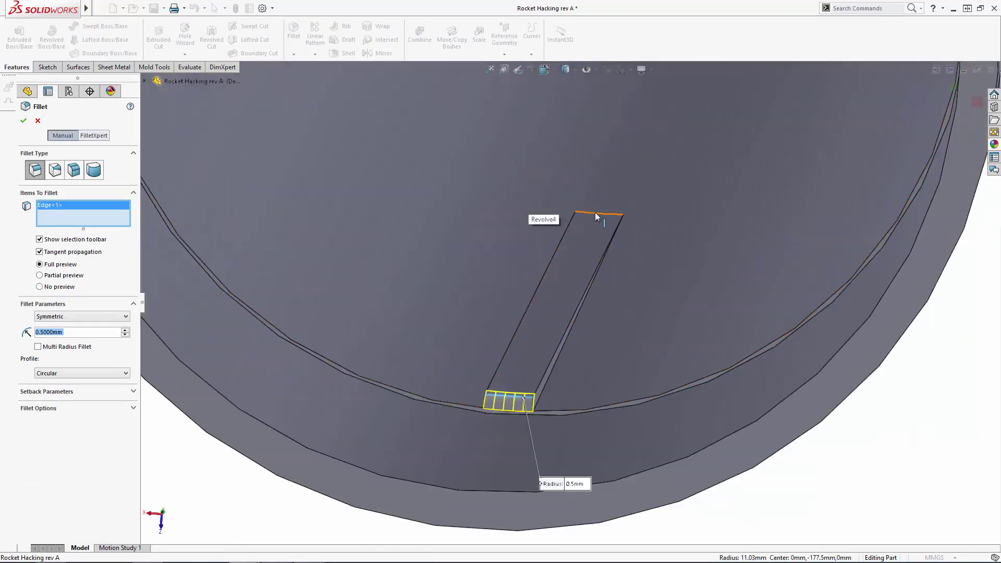
click(595, 212)
click(23, 121)
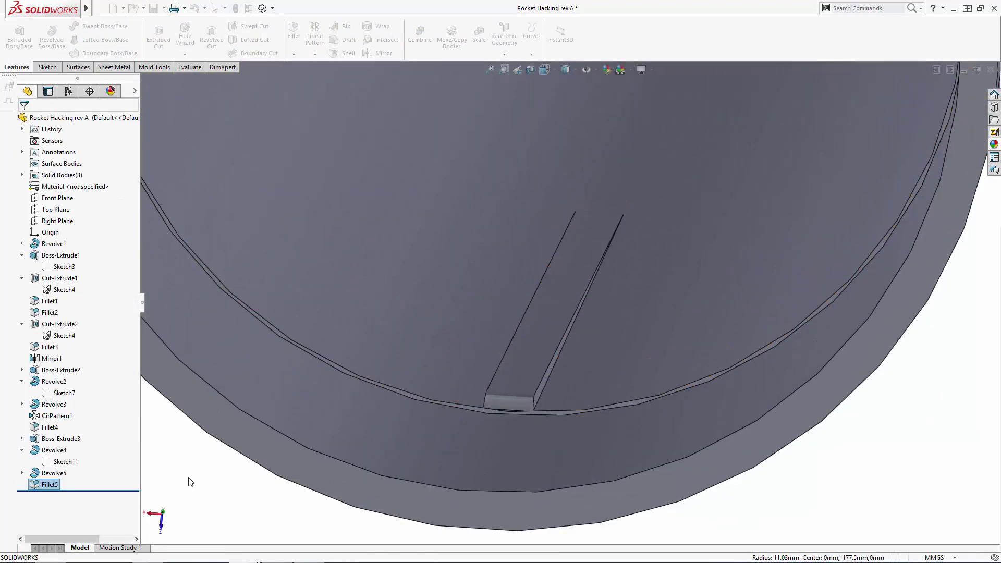
Fillet the rib's two long inward edges with a 0.25 mm radius.
key(Return)
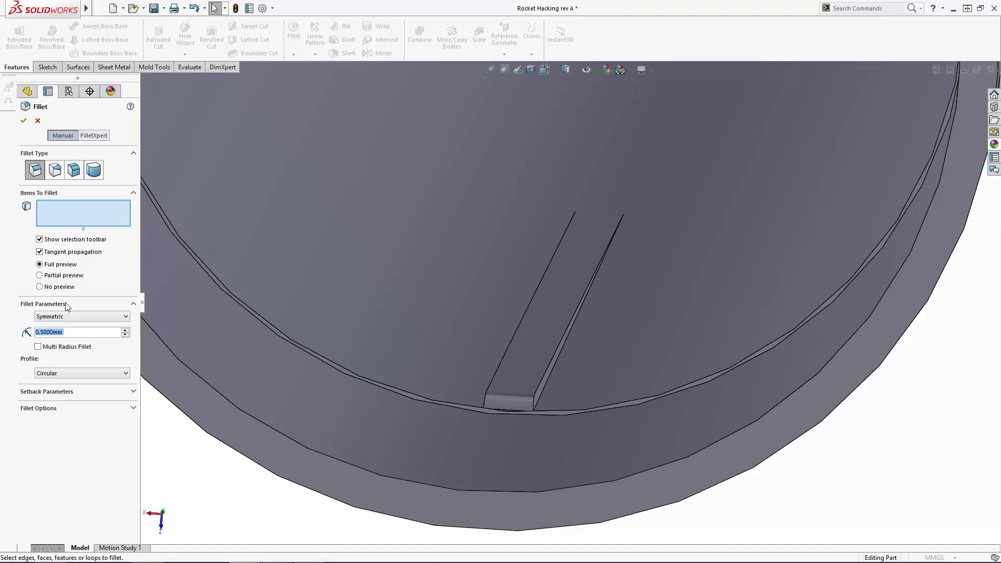
click(543, 375)
click(502, 362)
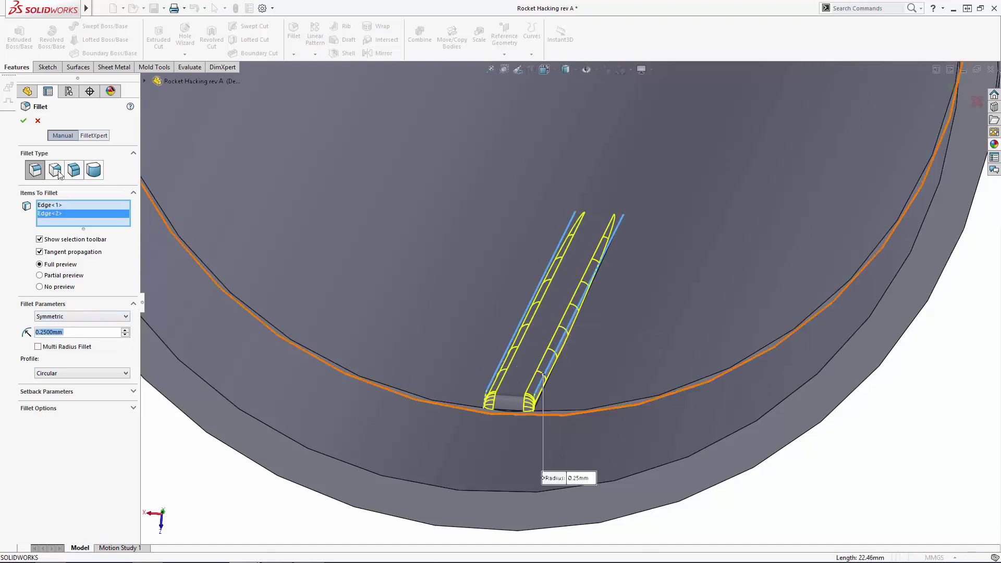
key(Return)
Fillet the edge loop where the rib meets the tube's inner wall with a 0.25 mm radius.
click(294, 36)
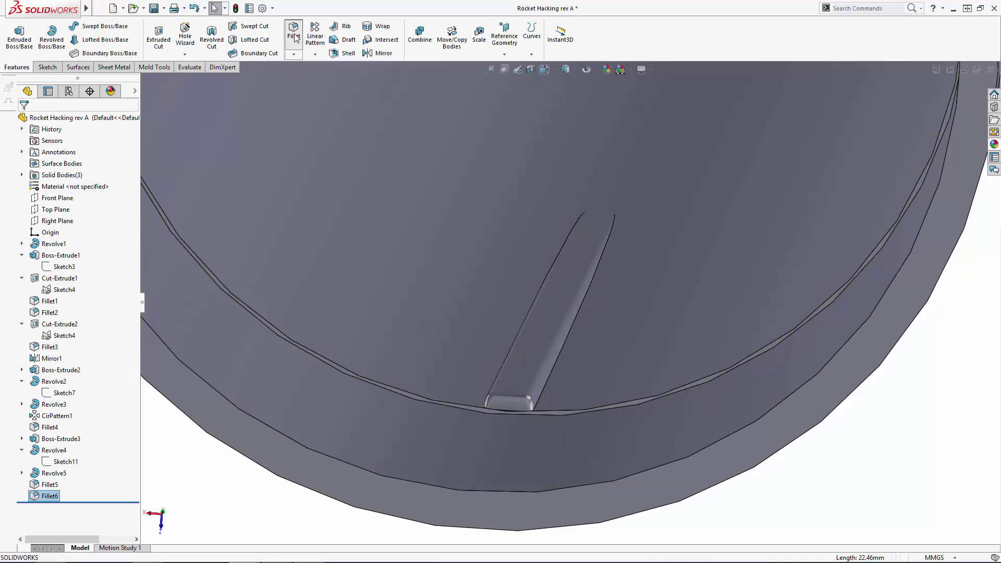
click(569, 330)
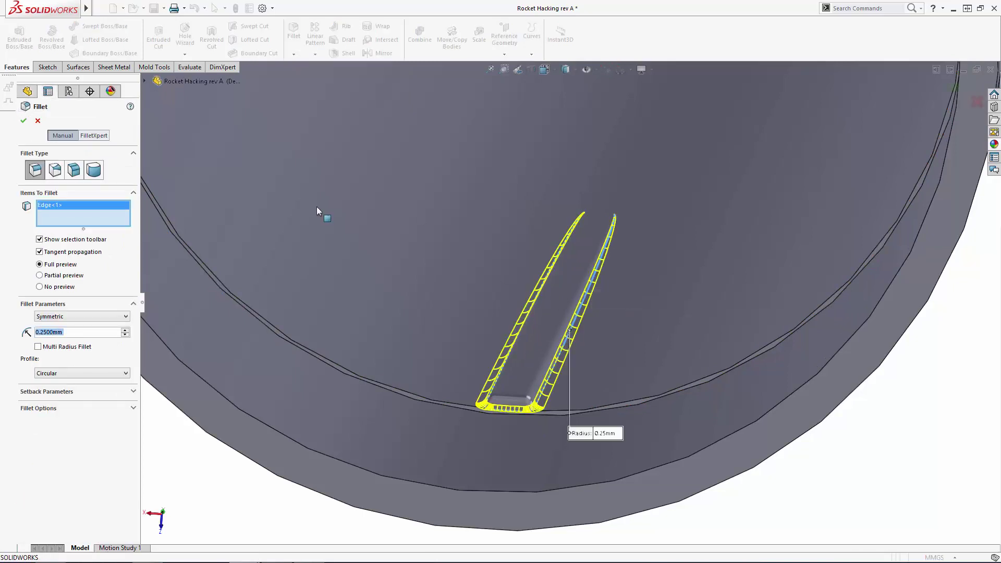
key(Return)
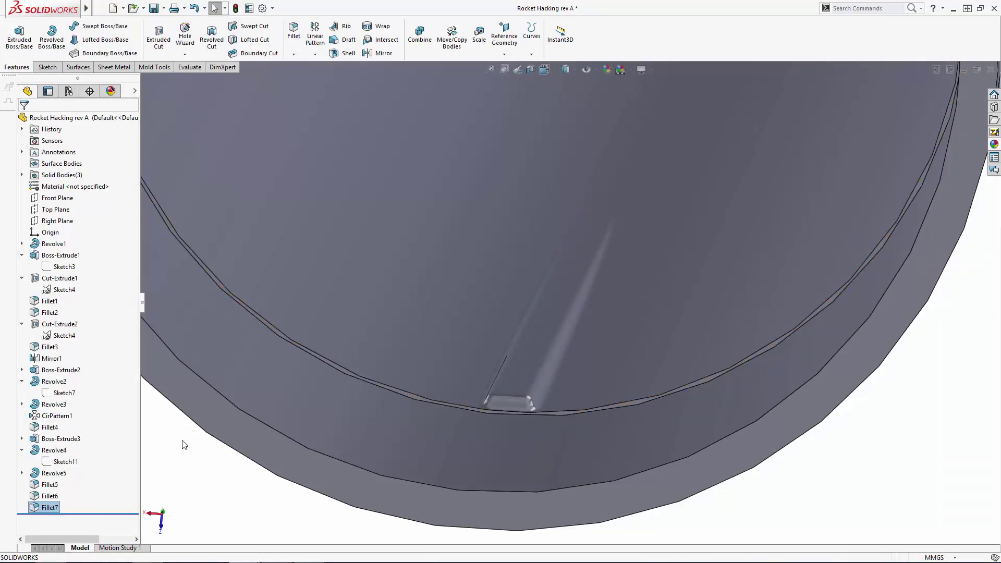
Begin a circular pattern that uses the circular joint edge of the lower tube section as its direction reference.
scroll(427, 389, down, 5)
middle_drag(621, 330, 646, 284)
scroll(646, 306, down, 1)
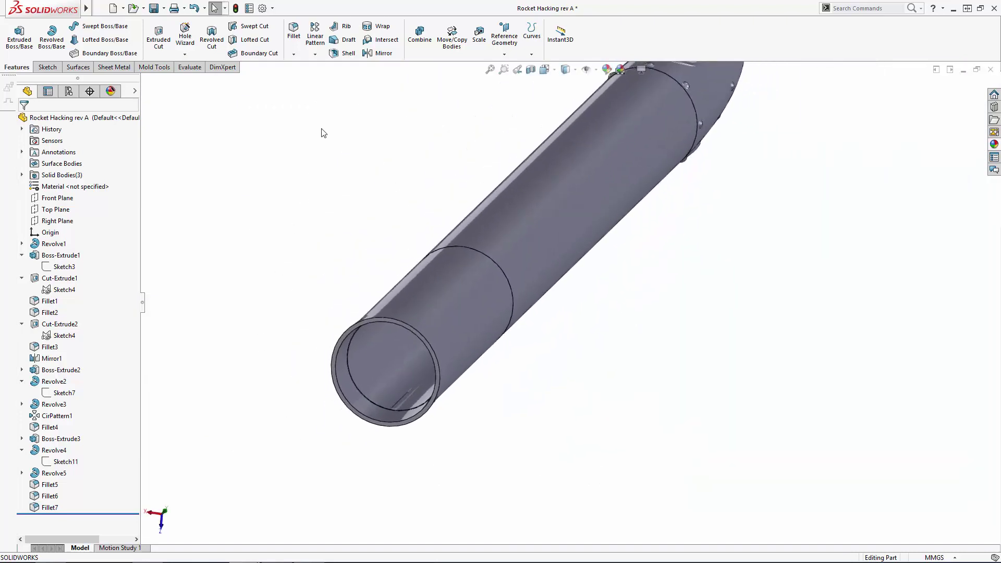
click(316, 55)
click(330, 65)
click(75, 155)
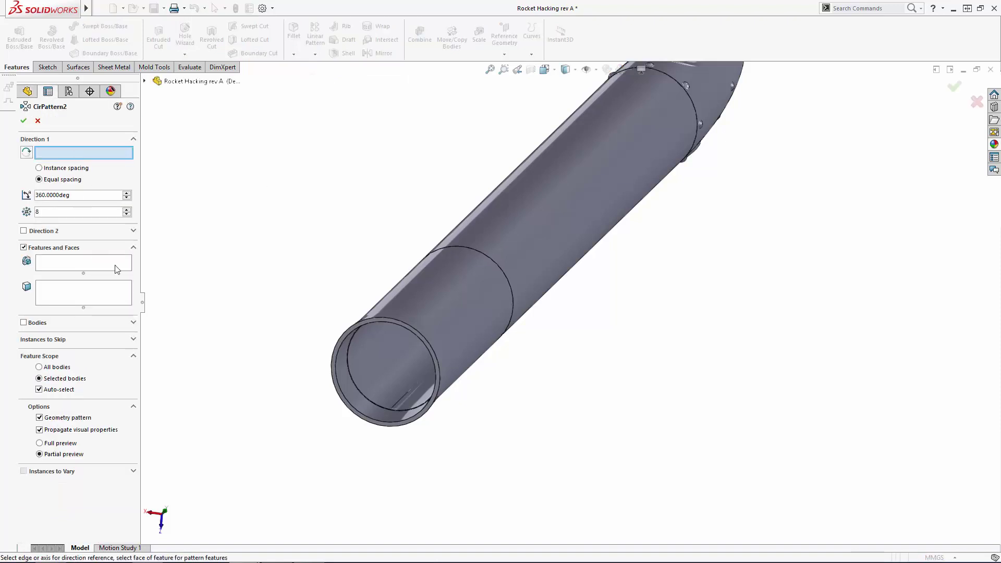
click(490, 260)
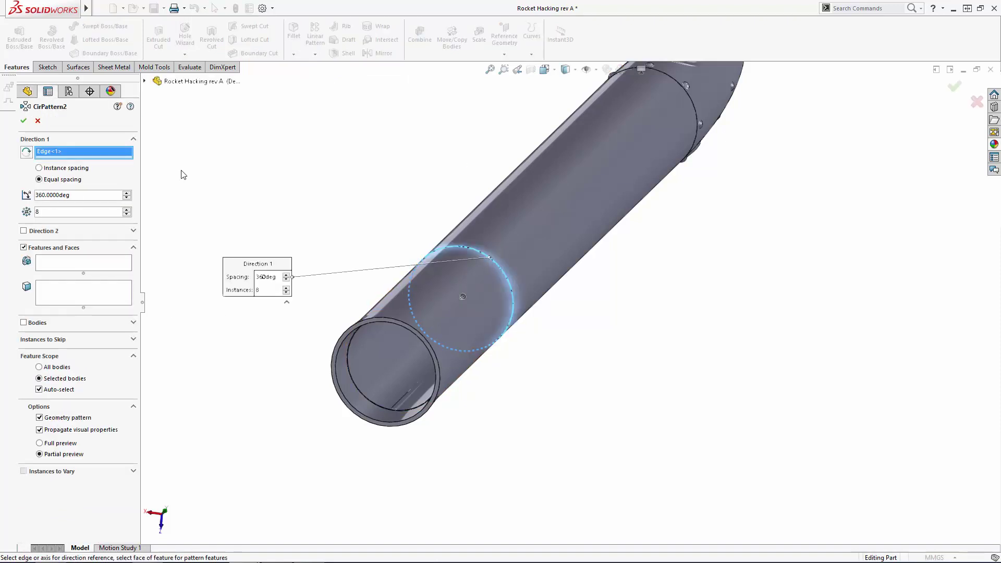
Pattern Revolve5 with Fillet5, Fillet6 and Fillet7 as three equally spaced instances over 360 degrees.
click(99, 263)
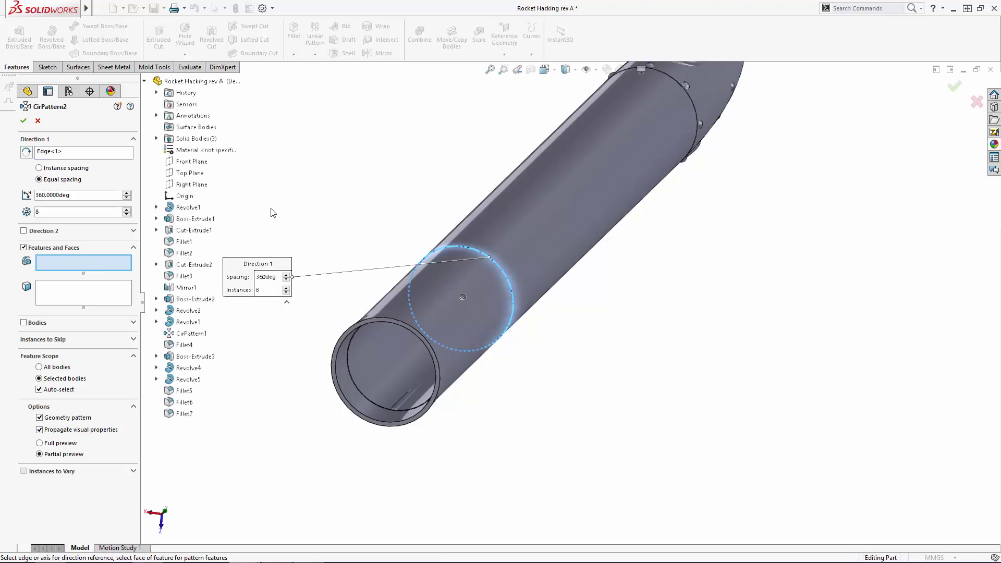
click(192, 379)
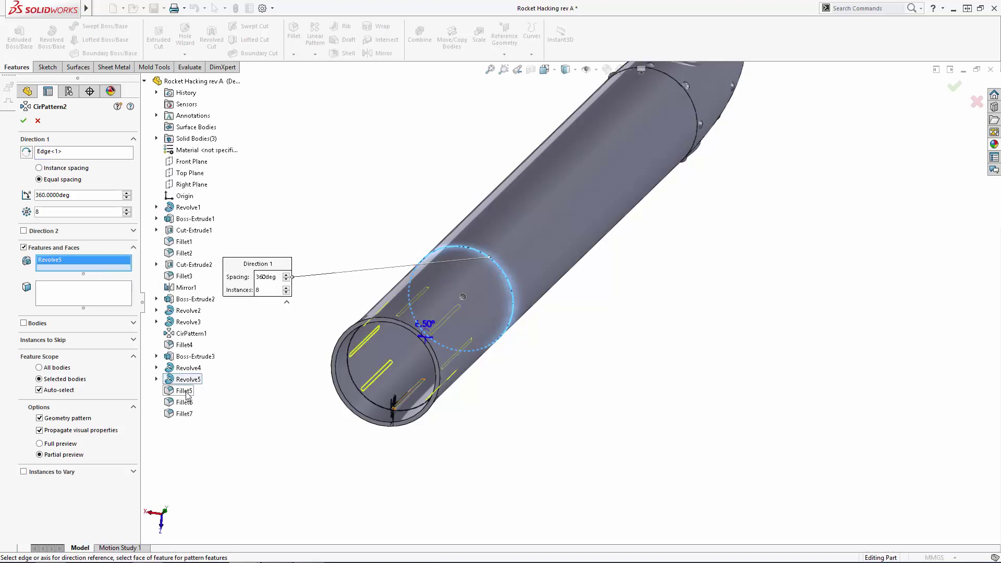
click(185, 391)
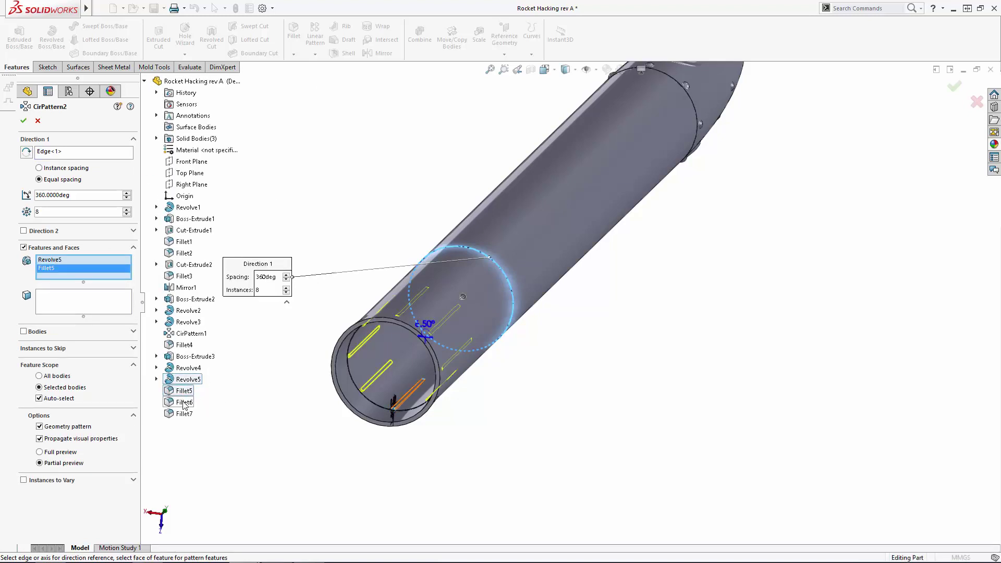
click(184, 403)
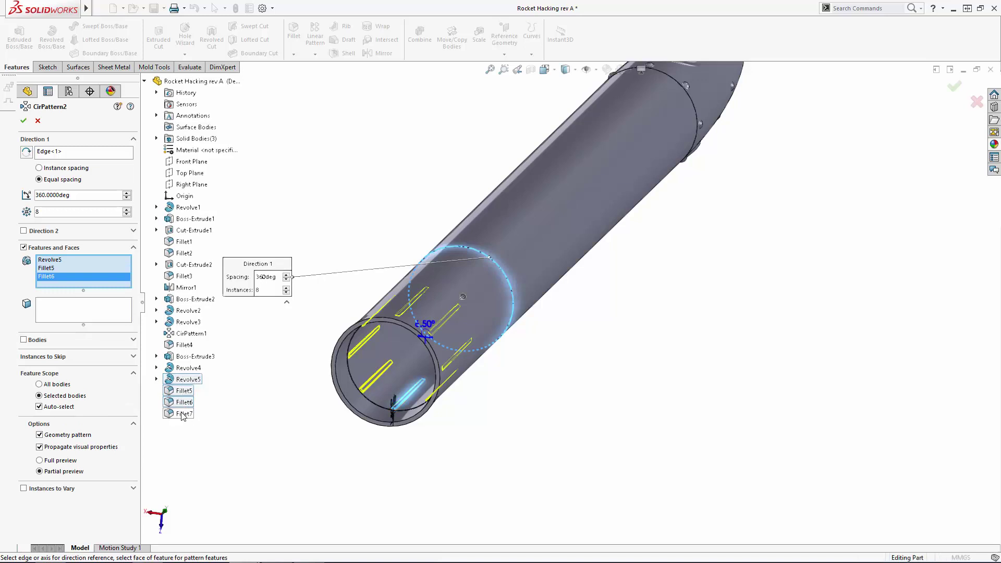
click(183, 415)
double_click(51, 212)
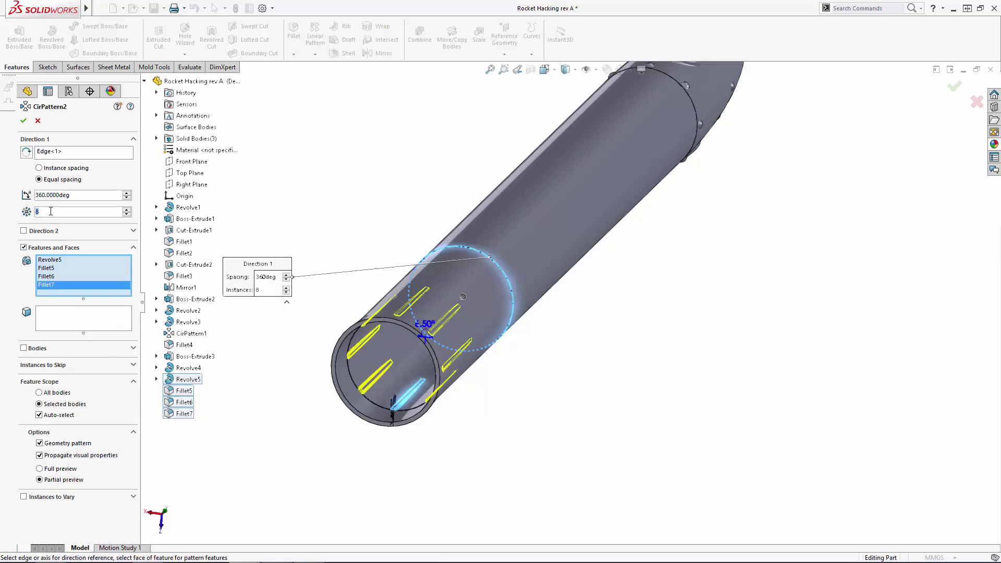
text(3)
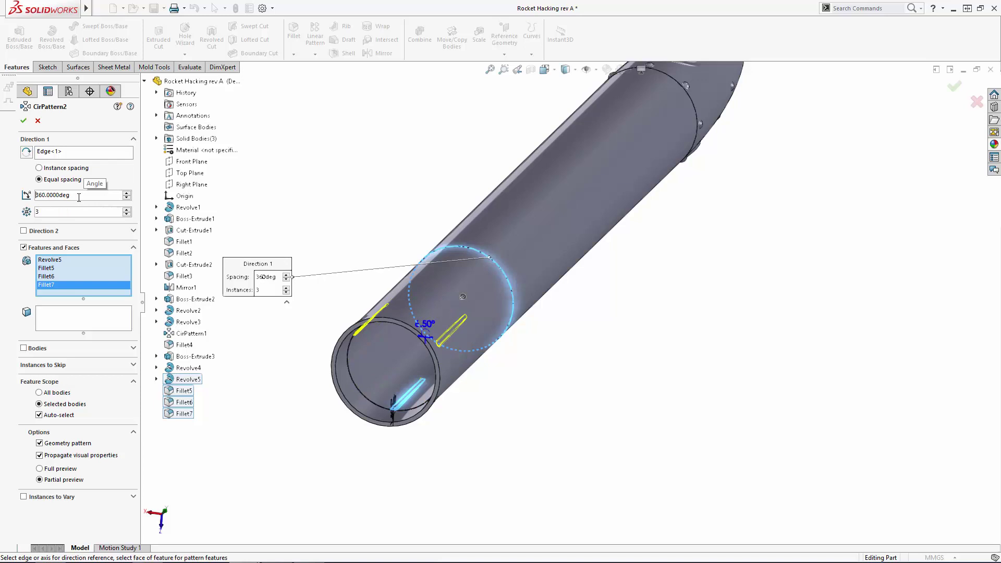
click(23, 121)
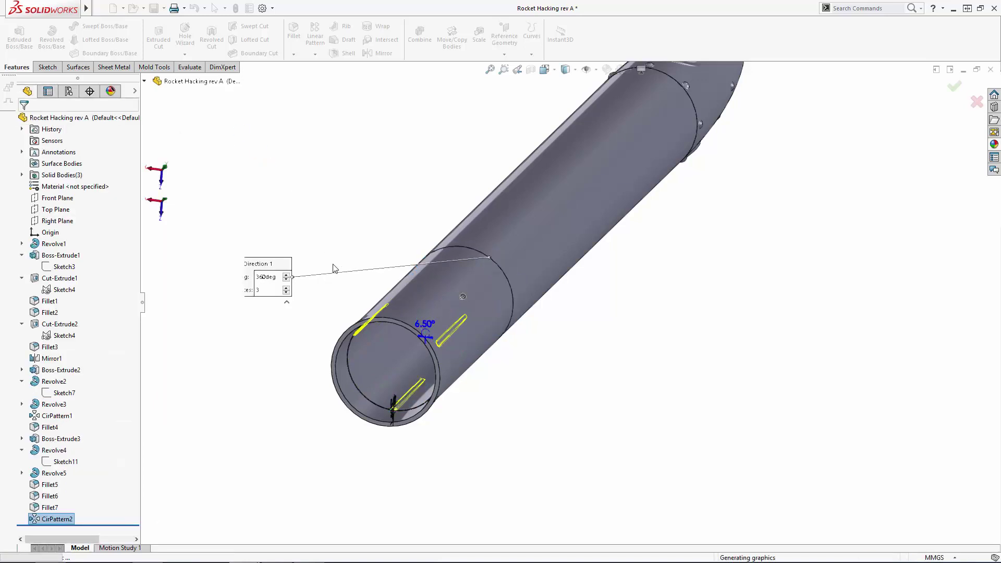
Start a new sketch on the Front Plane.
middle_drag(339, 231, 435, 362)
key(f)
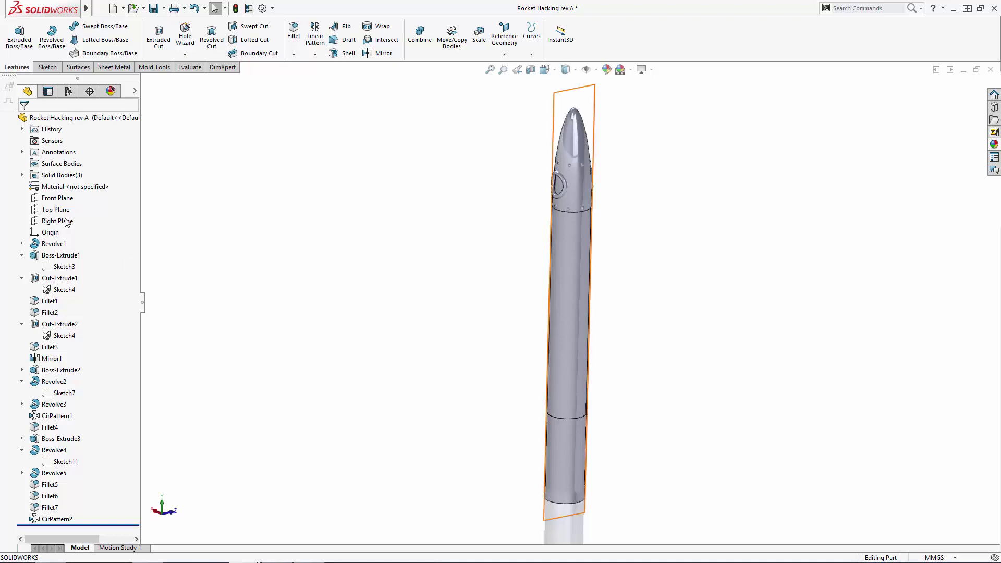
click(49, 199)
click(64, 182)
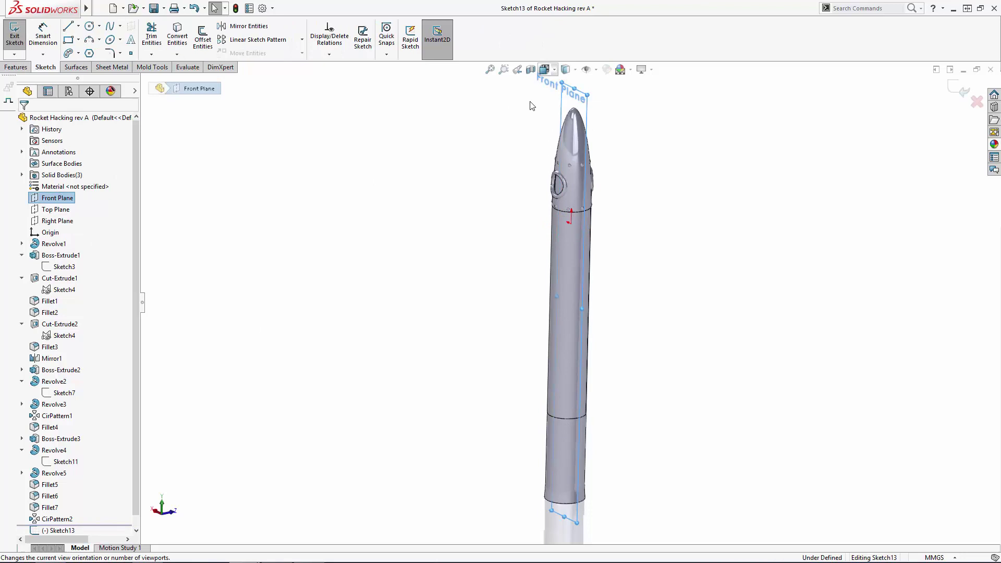
Sketch three end-to-end vertical centerlines, about 52 mm in total, upward from the midpoint of the tube's bottom edge.
click(78, 26)
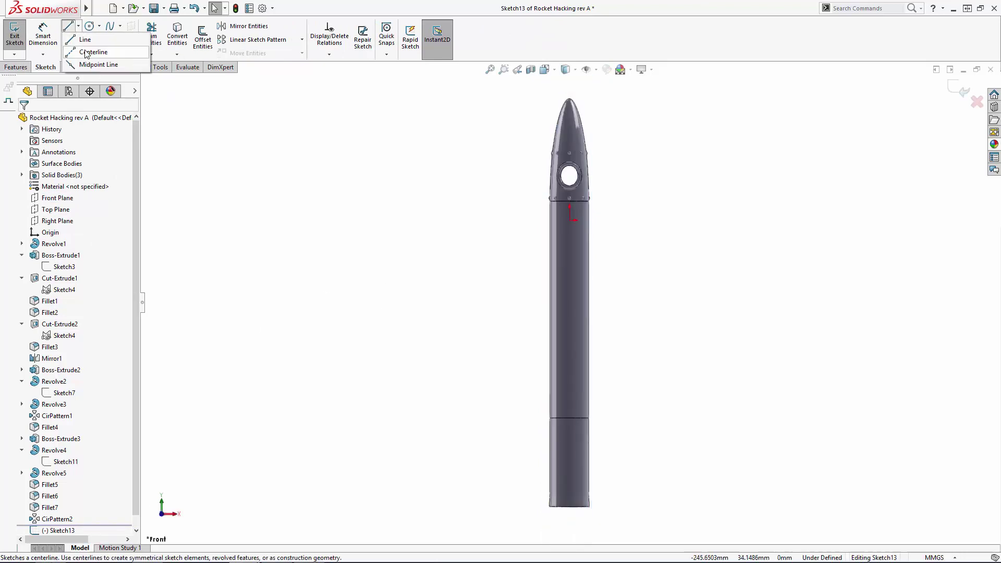
click(92, 50)
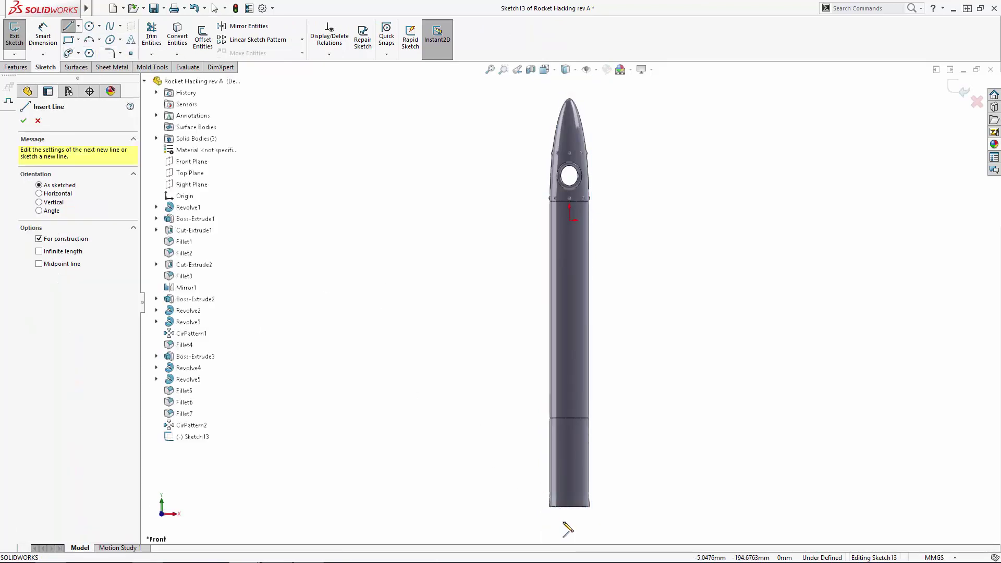
scroll(573, 490, down, 6)
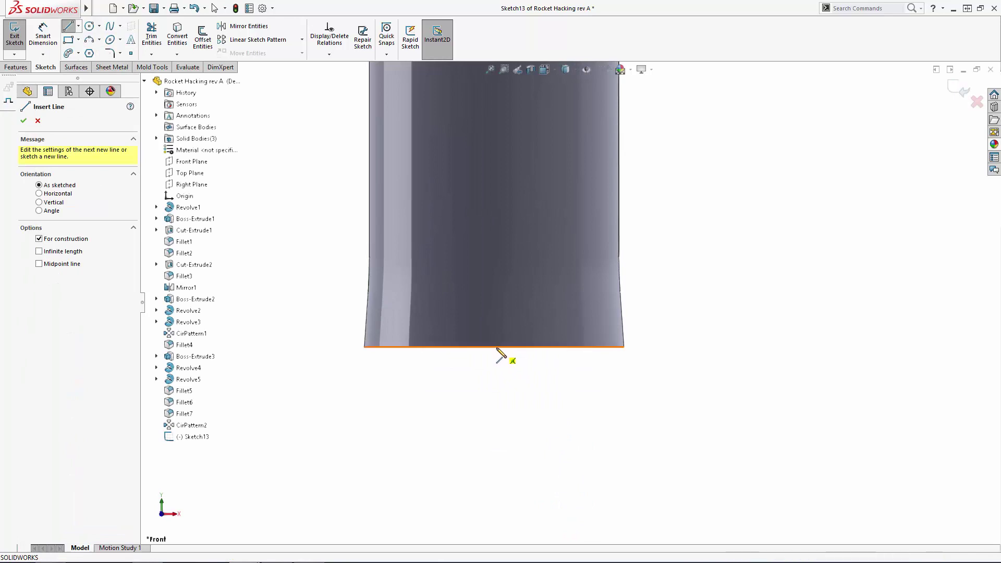
click(495, 347)
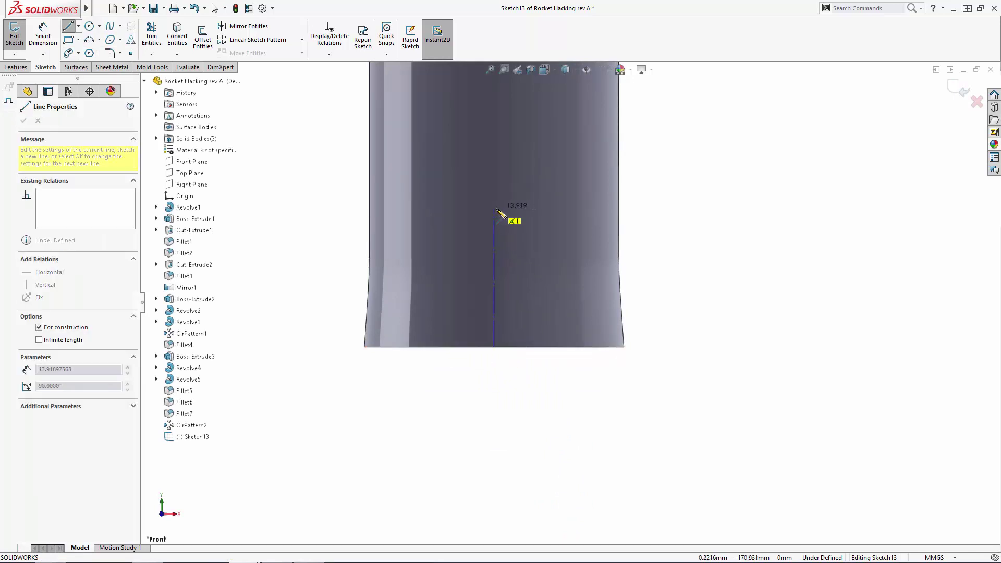
scroll(502, 224, up, 2)
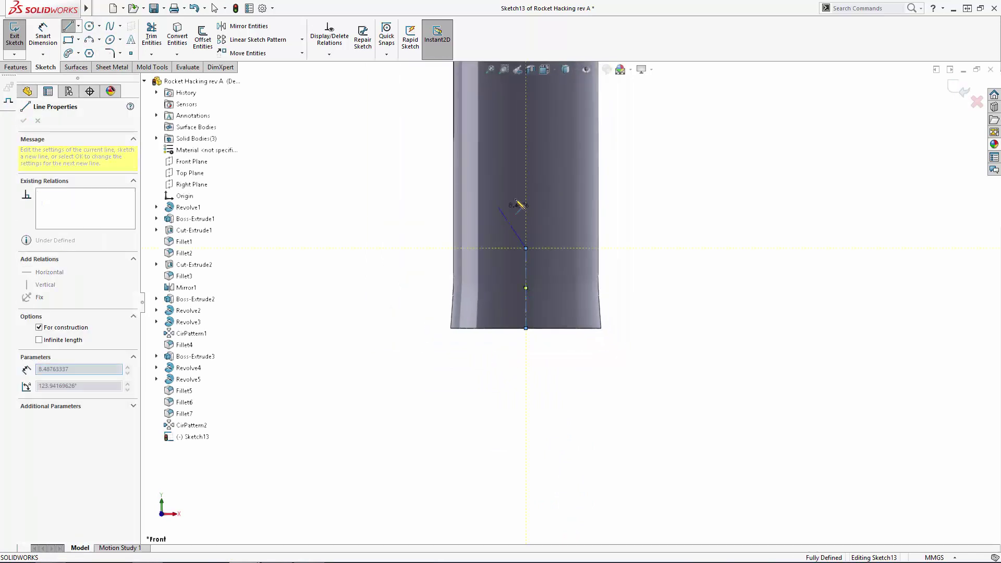
click(536, 154)
scroll(538, 158, up, 3)
click(550, 157)
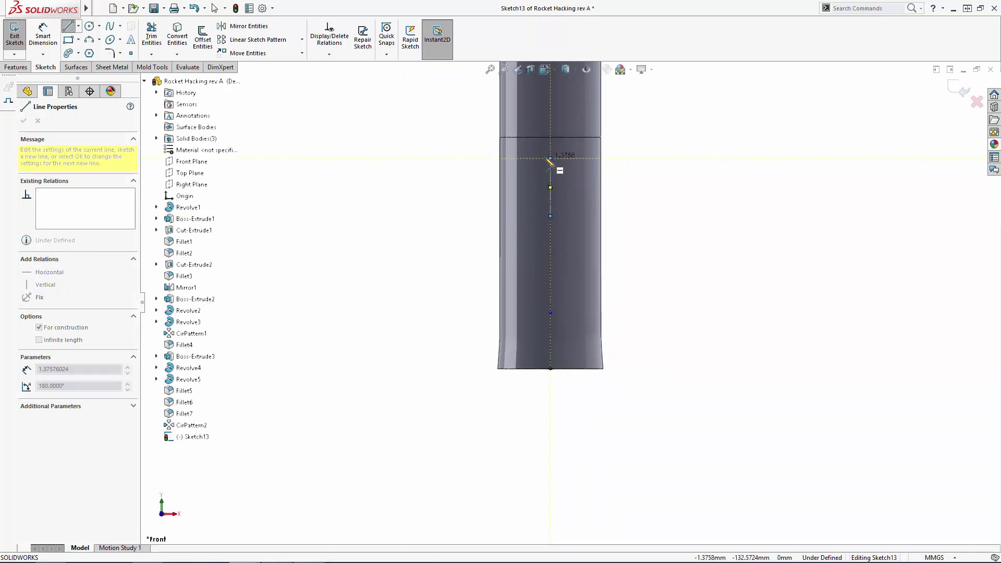
key(Escape)
key(Escape)
Add an equal-length relation to the three centerline segments.
click(550, 229)
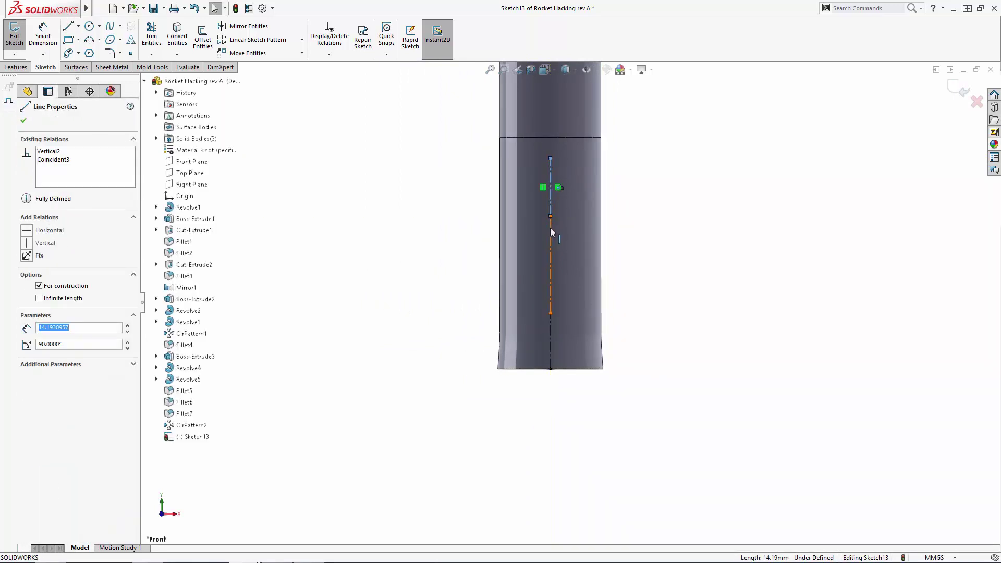
key(ctrl+a)
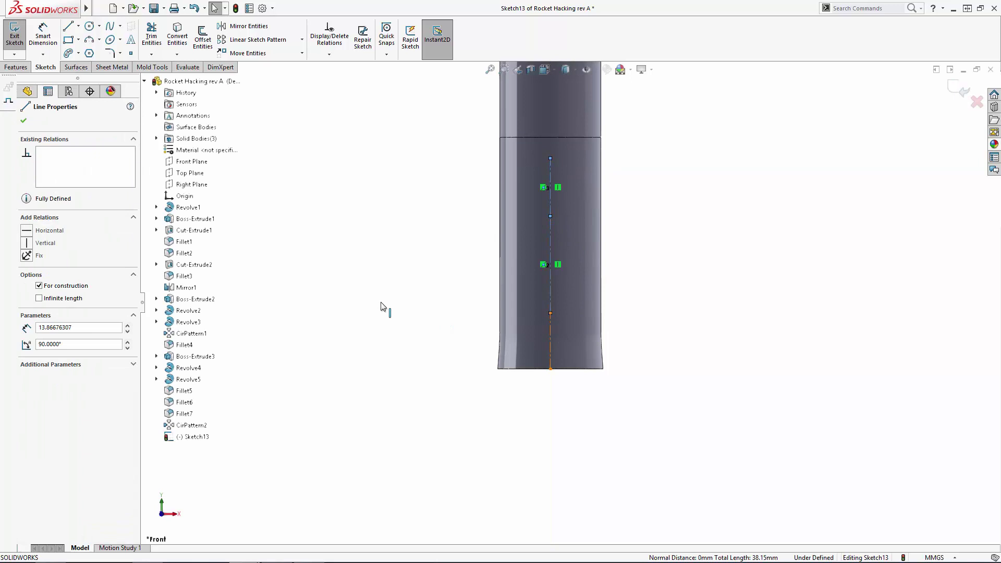
click(26, 338)
click(362, 315)
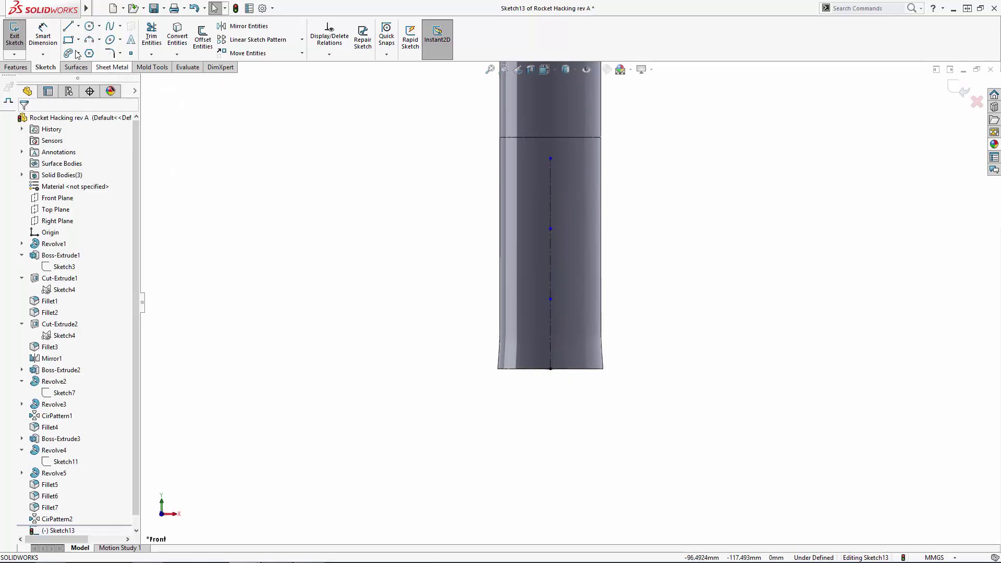
Dimension the overall height between the lowest and highest centerline endpoints as 55 mm.
click(43, 34)
click(551, 368)
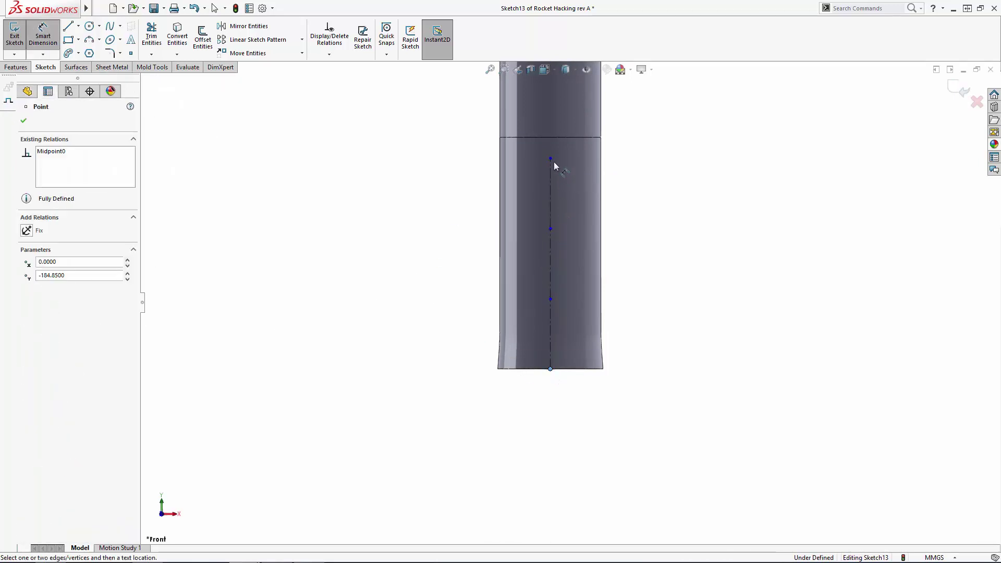
click(551, 158)
click(669, 224)
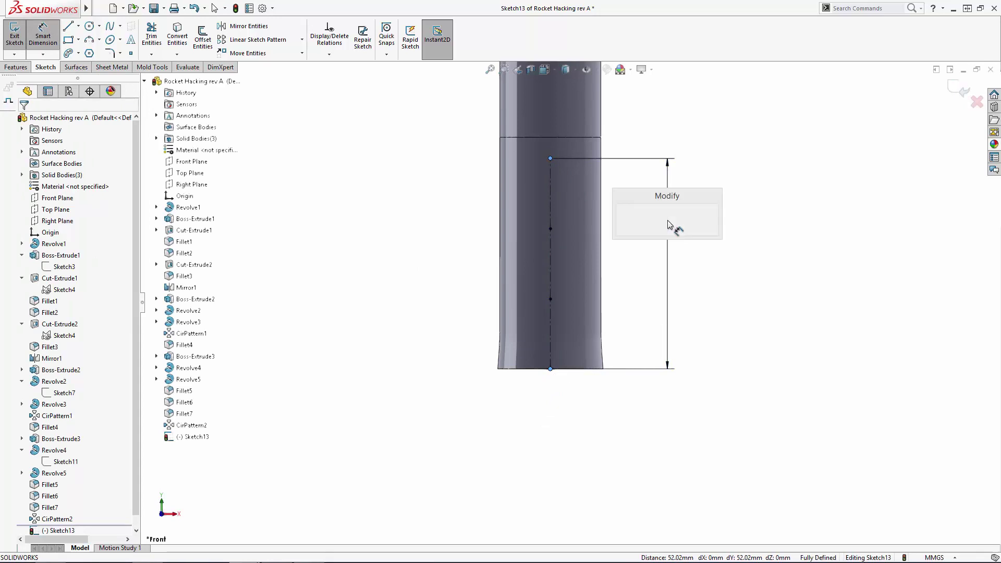
key(Return)
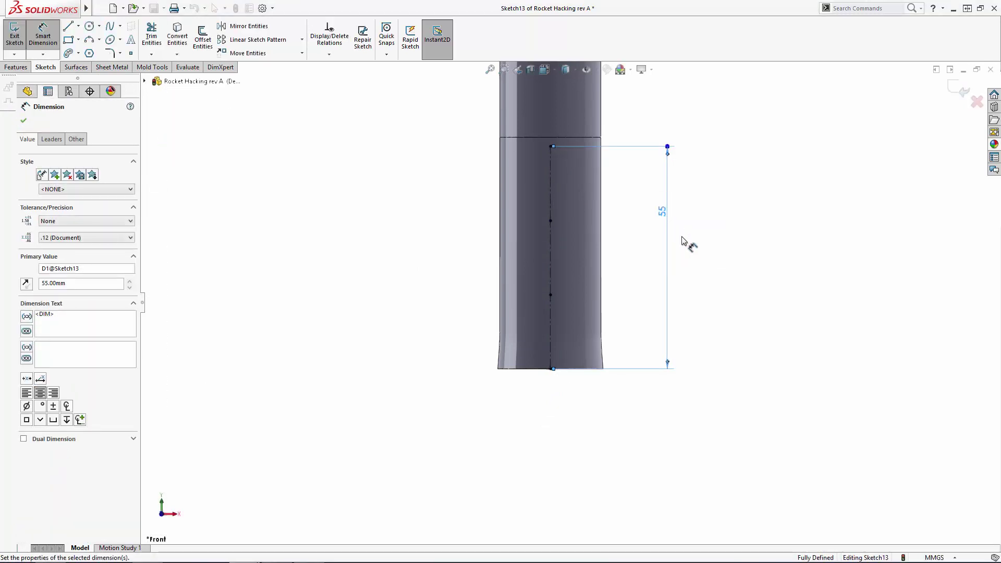
click(701, 267)
key(Escape)
Sketch a three-point spline from the bottom edge, about 2.3 mm left of the centerline, bowing left level with the upper division and ending at the centerline's top.
click(110, 26)
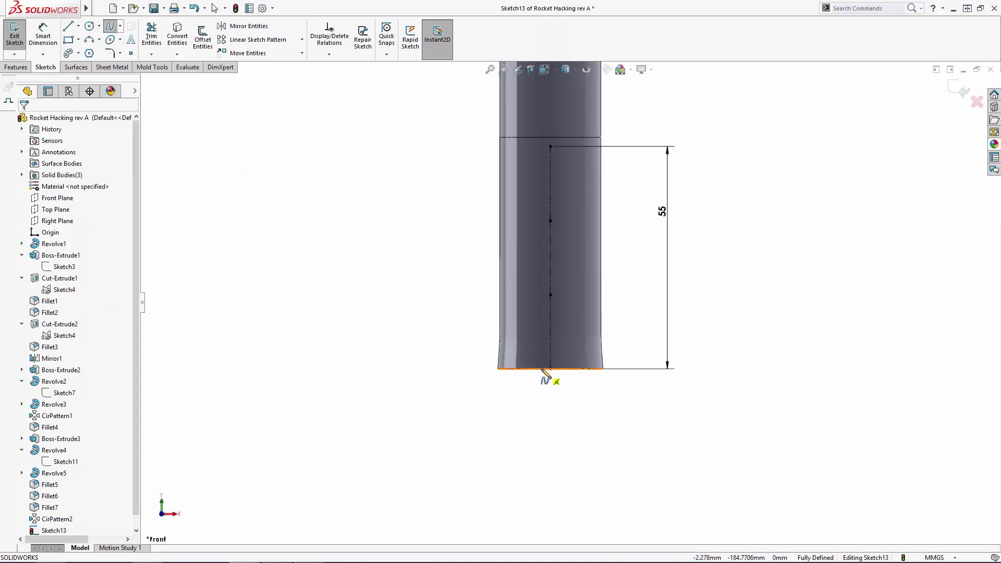
click(543, 370)
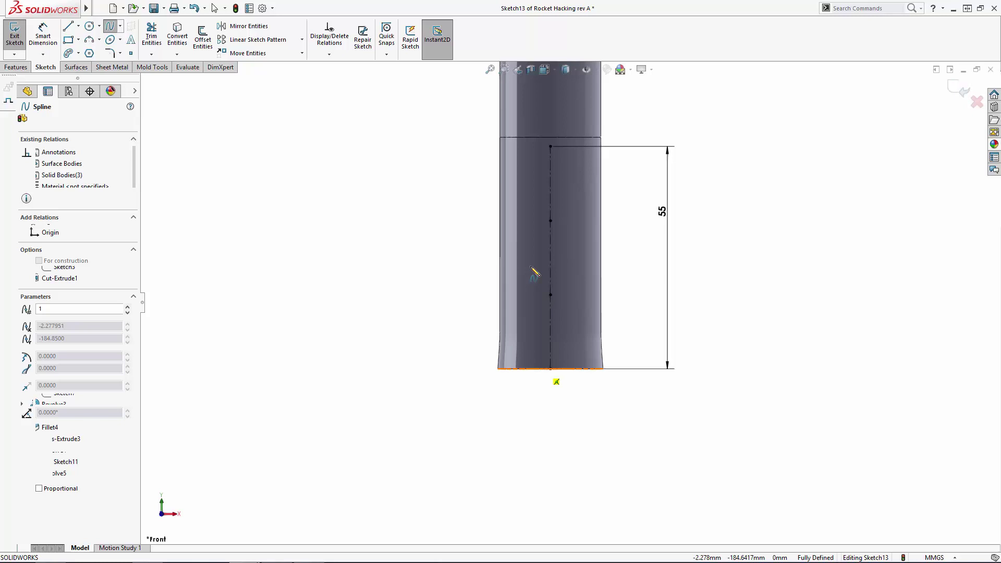
click(535, 220)
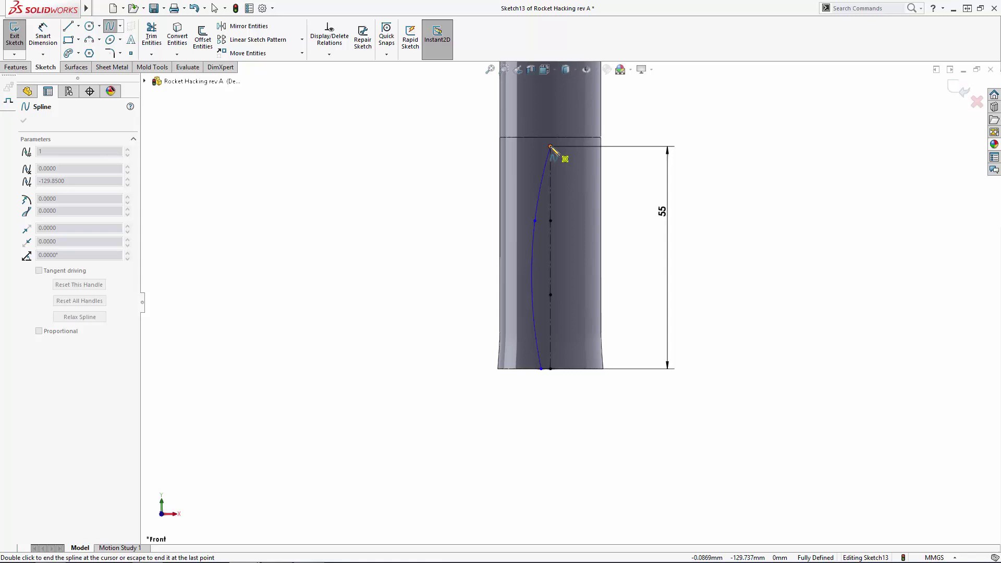
double_click(551, 148)
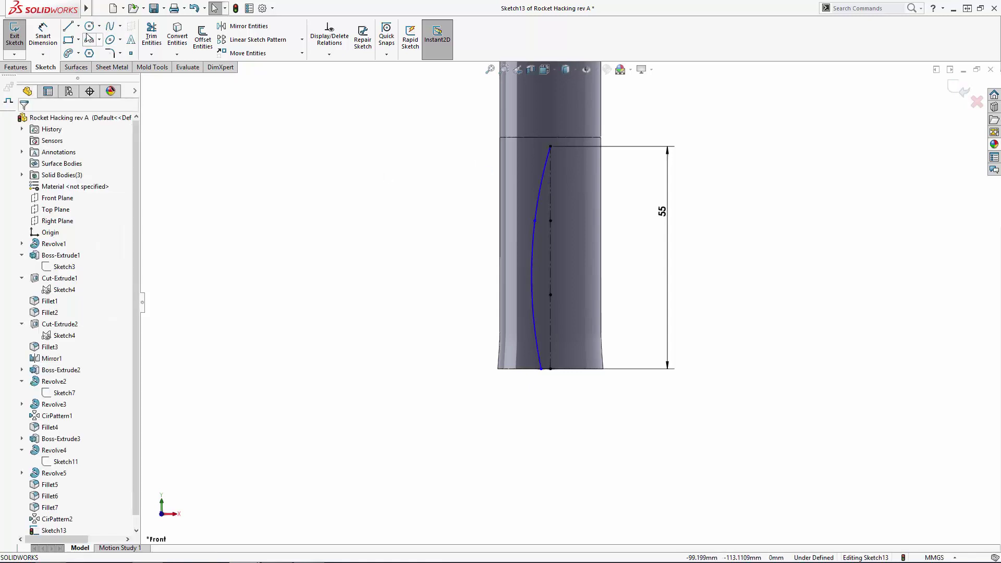
Draw a horizontal line along the tube's bottom edge from the centerline's lower end to the spline's start point.
key(l)
scroll(554, 373, down, 6)
click(551, 341)
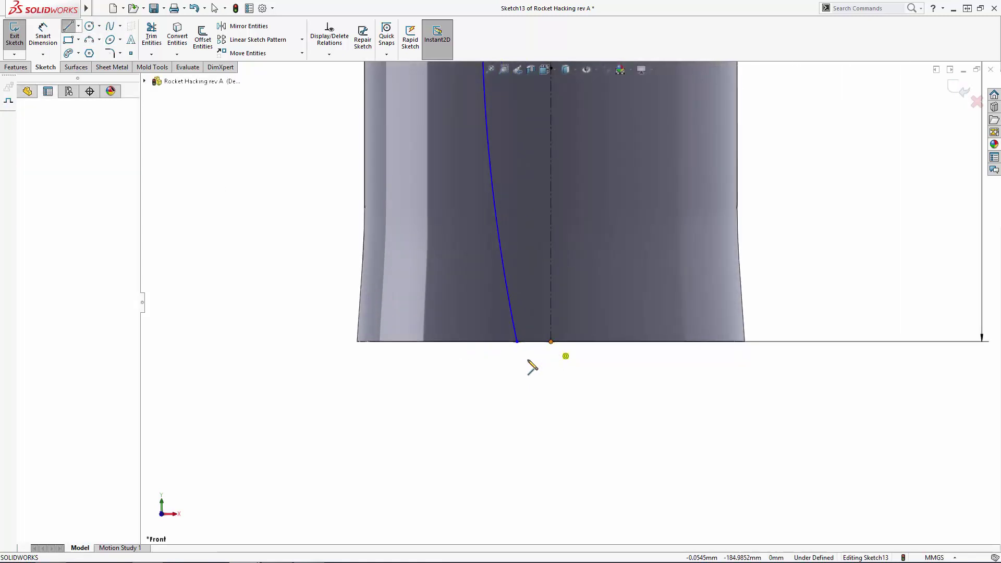
click(518, 345)
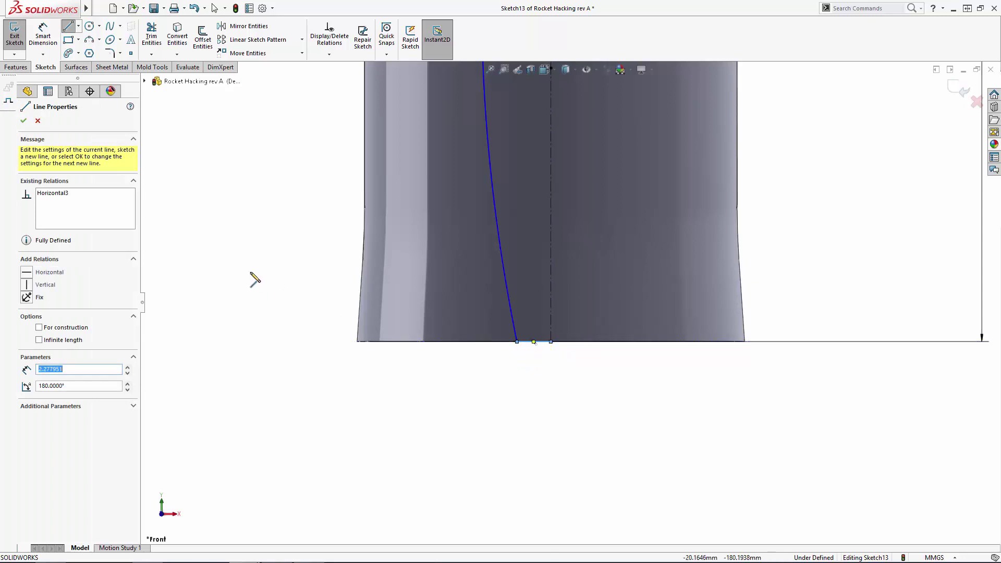
key(Escape)
Dimension the short bottom line's length as 0.625 mm.
click(51, 35)
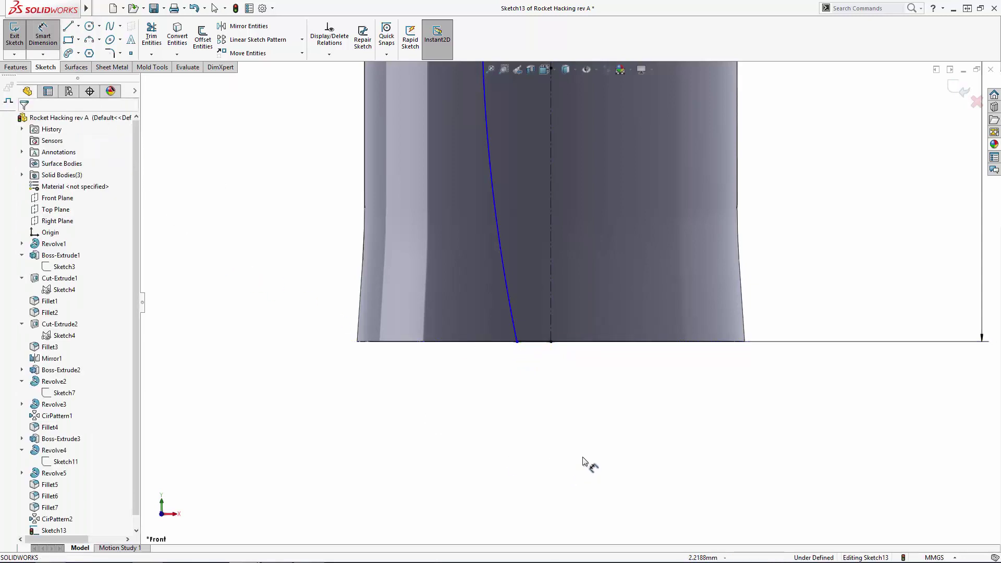
click(545, 377)
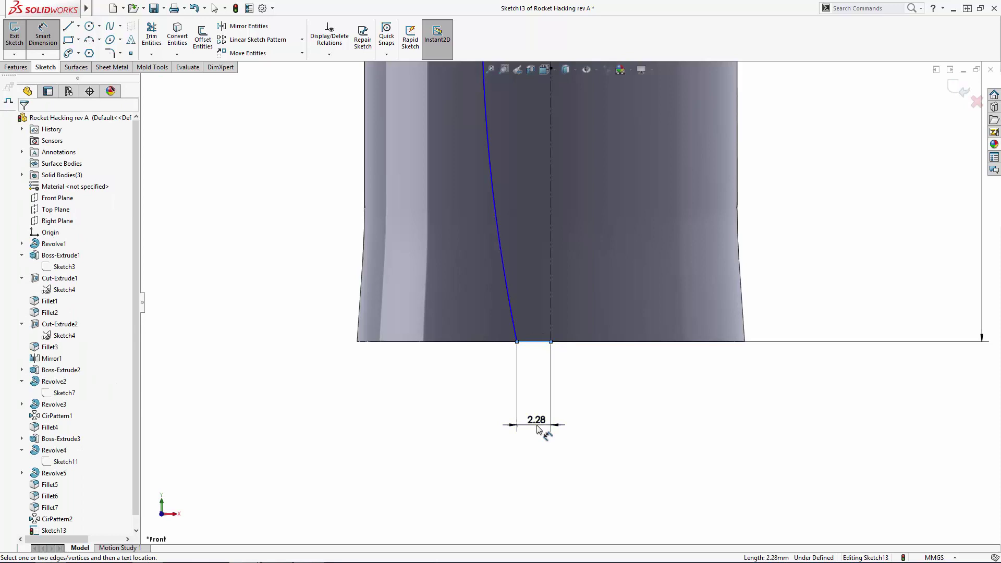
click(540, 428)
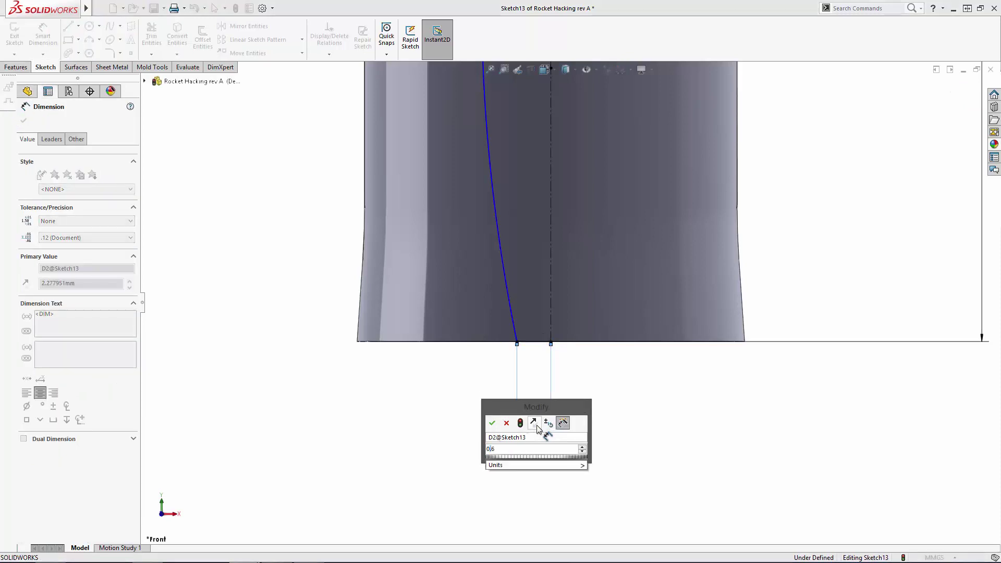
key(Return)
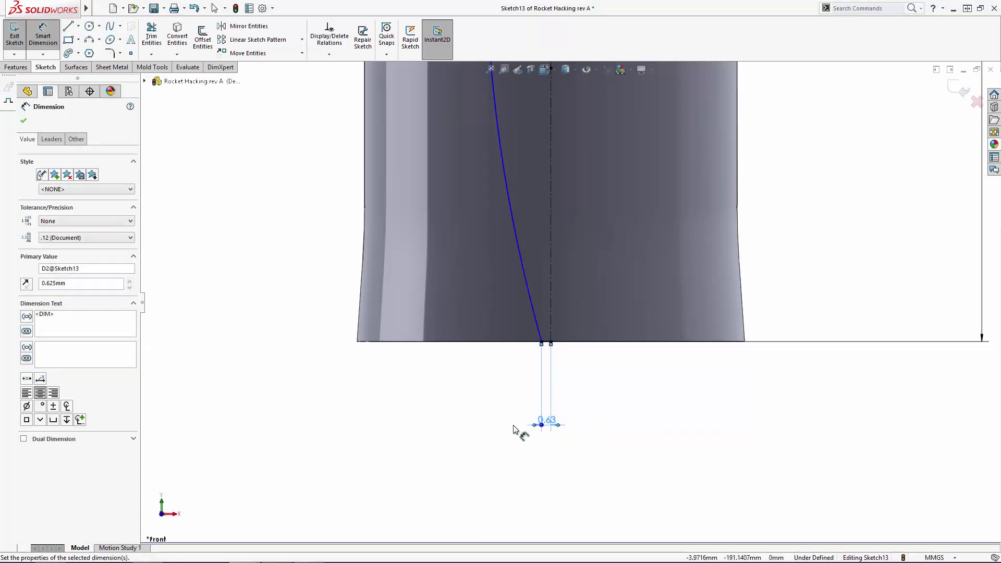
key(Escape)
Add a horizontal relation between the spline's middle point and the upper division point on the centerline.
scroll(515, 425, up, 9)
scroll(561, 227, down, 1)
scroll(553, 220, down, 5)
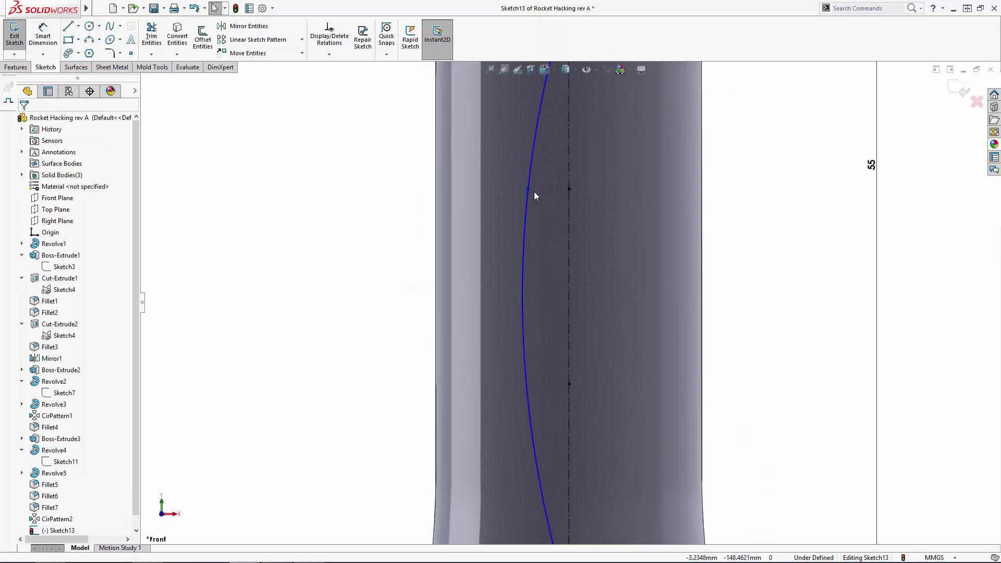
click(569, 190)
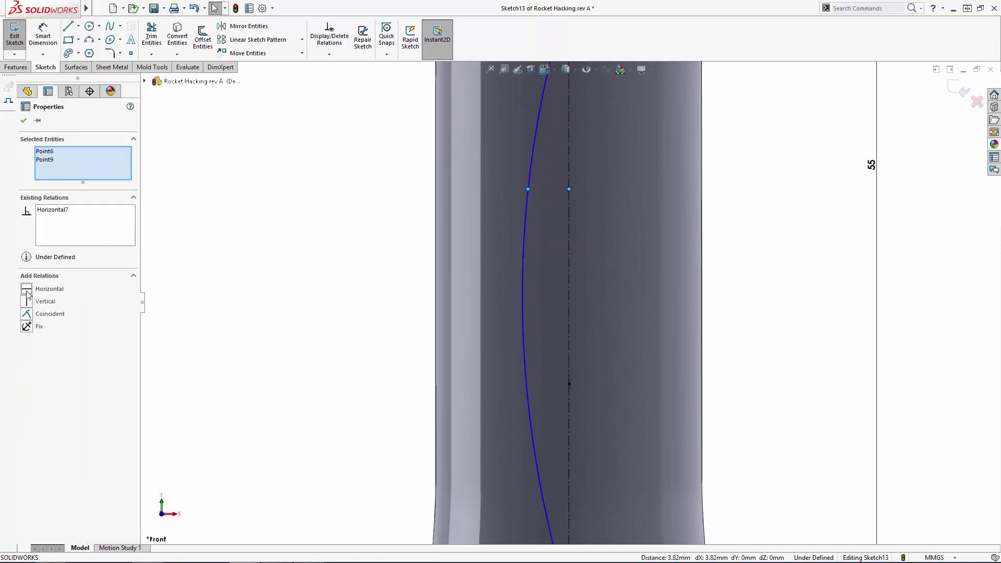
key(Escape)
Adjust the tangent handle at the spline's middle point and constrain it to be vertical.
click(524, 217)
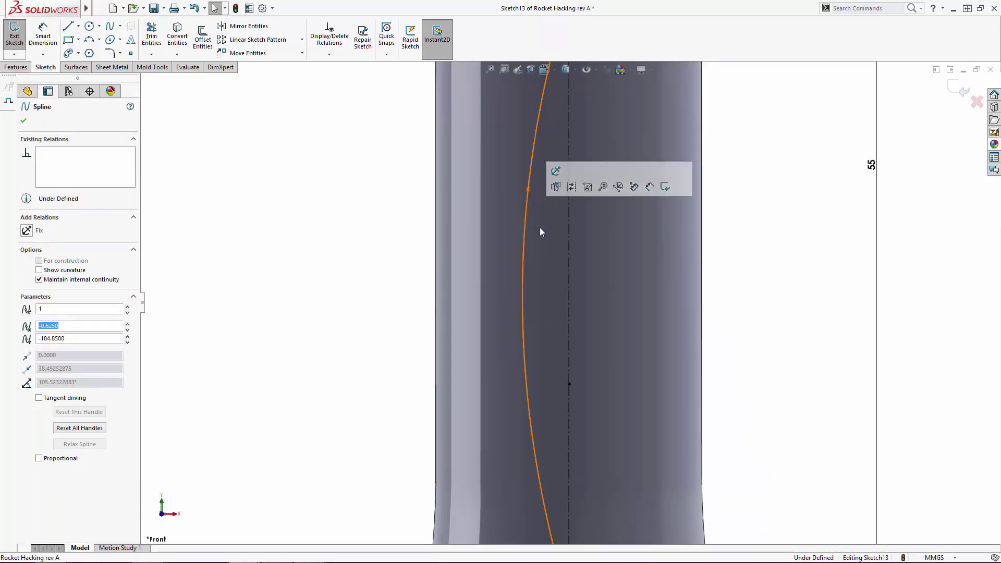
drag(522, 267, 530, 266)
click(26, 243)
click(335, 321)
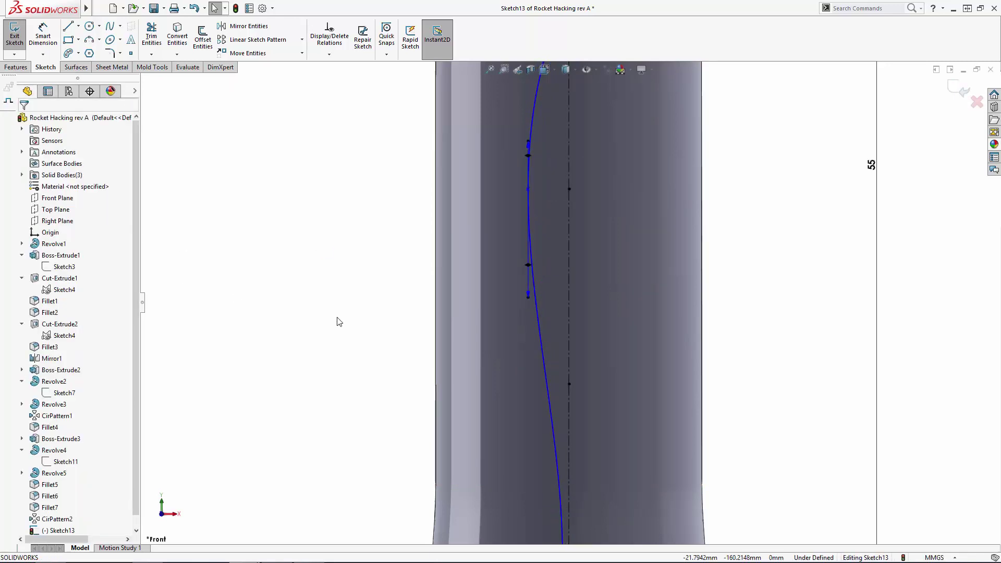
Adjust the tangent handle at the spline's upper end and constrain it to be horizontal.
scroll(574, 302, up, 4)
scroll(568, 225, down, 4)
scroll(568, 114, down, 1)
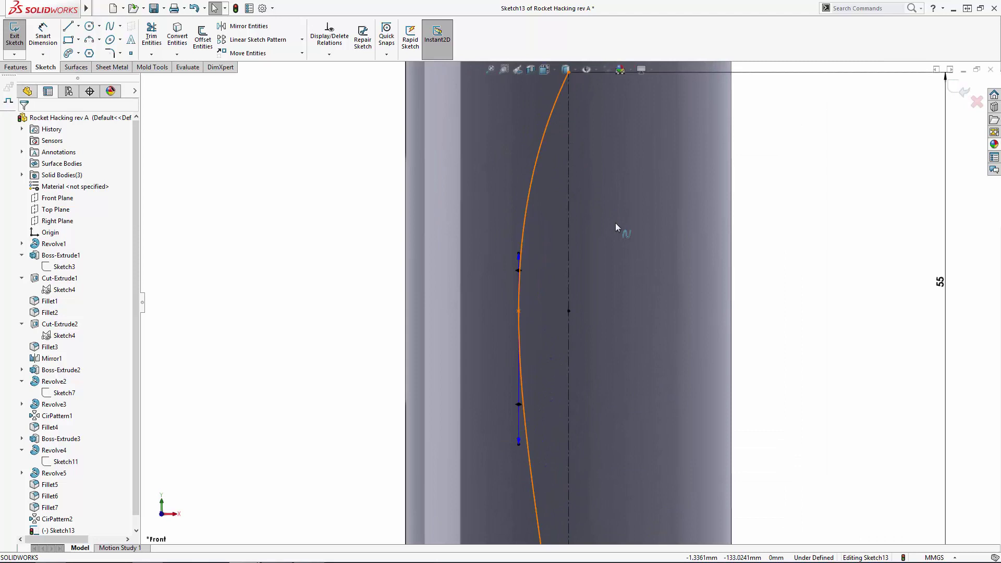
scroll(616, 223, up, 2)
scroll(596, 185, down, 3)
drag(521, 222, 526, 177)
click(50, 230)
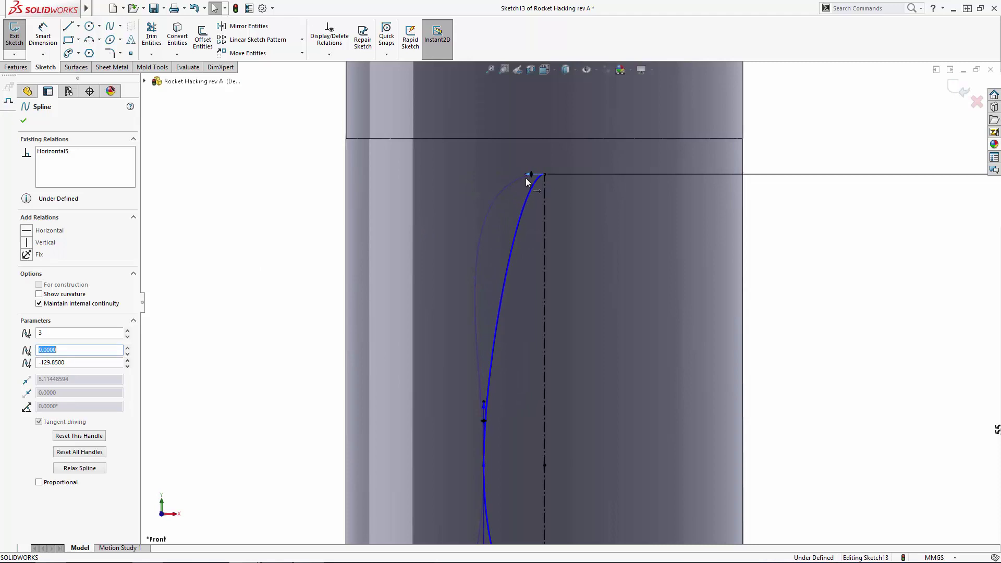
click(272, 328)
Adjust the tangent handle at the spline's lower end so the curve stays on one side of the centerline.
scroll(567, 389, up, 3)
scroll(567, 411, down, 2)
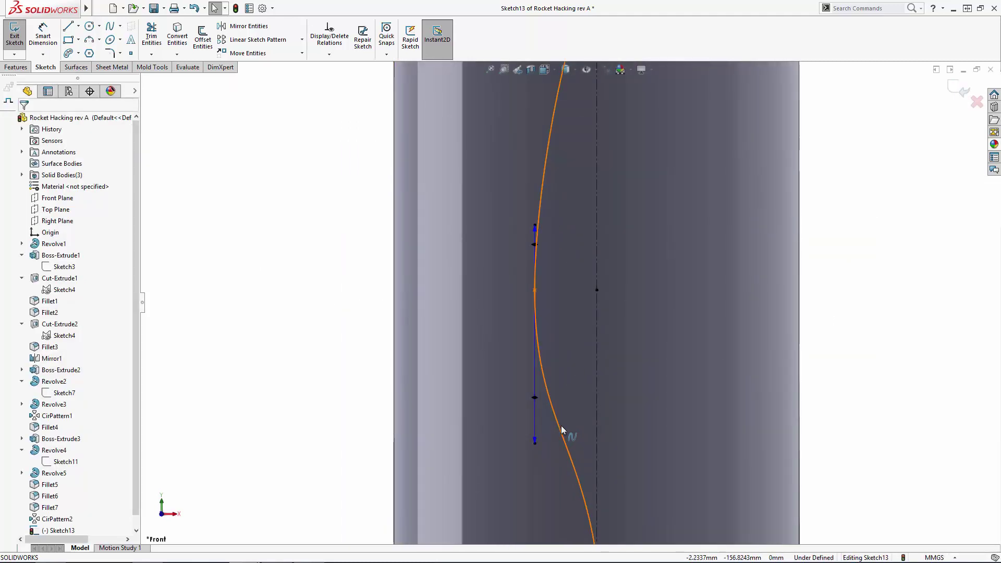
click(562, 429)
scroll(608, 500, up, 3)
scroll(577, 402, down, 3)
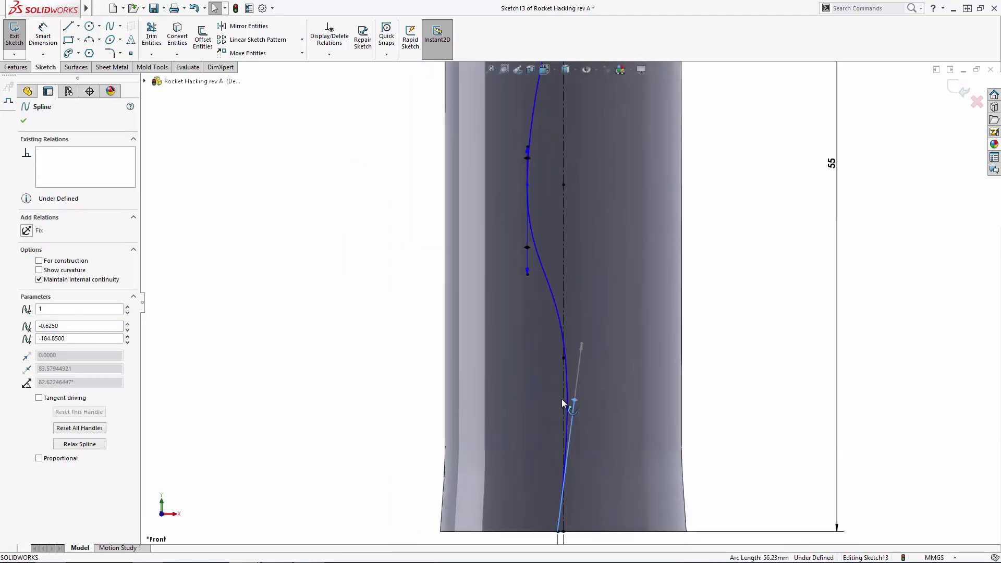
drag(561, 399, 552, 397)
Dimension the distance between the spline's middle point and the centerline's upper division point as 1.25 mm.
click(42, 35)
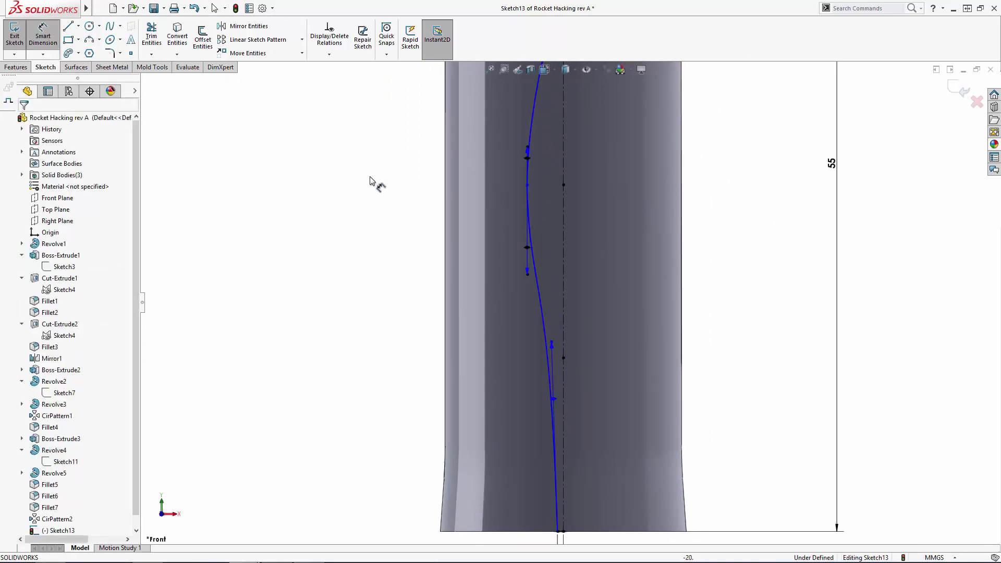
click(563, 185)
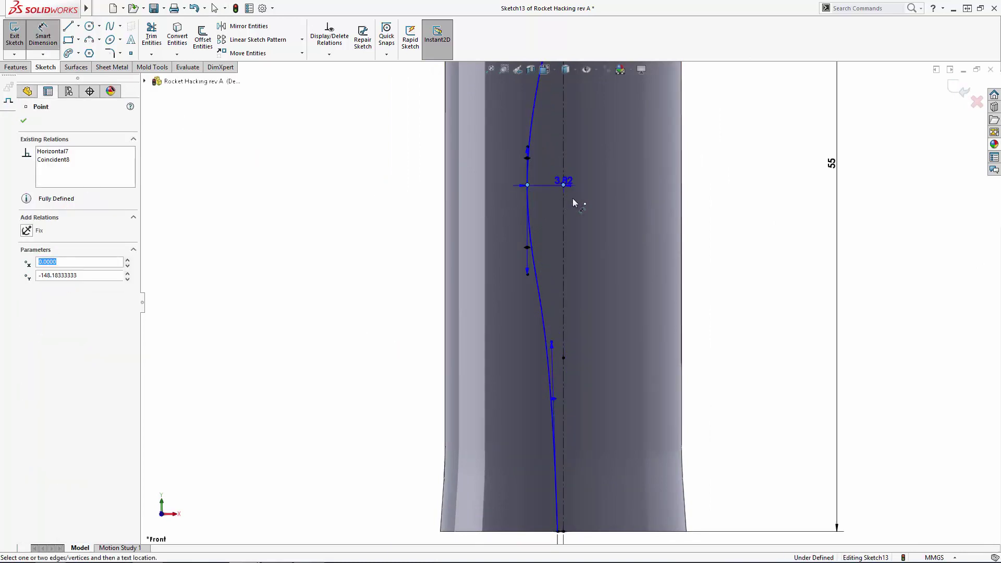
click(640, 219)
text(1.)
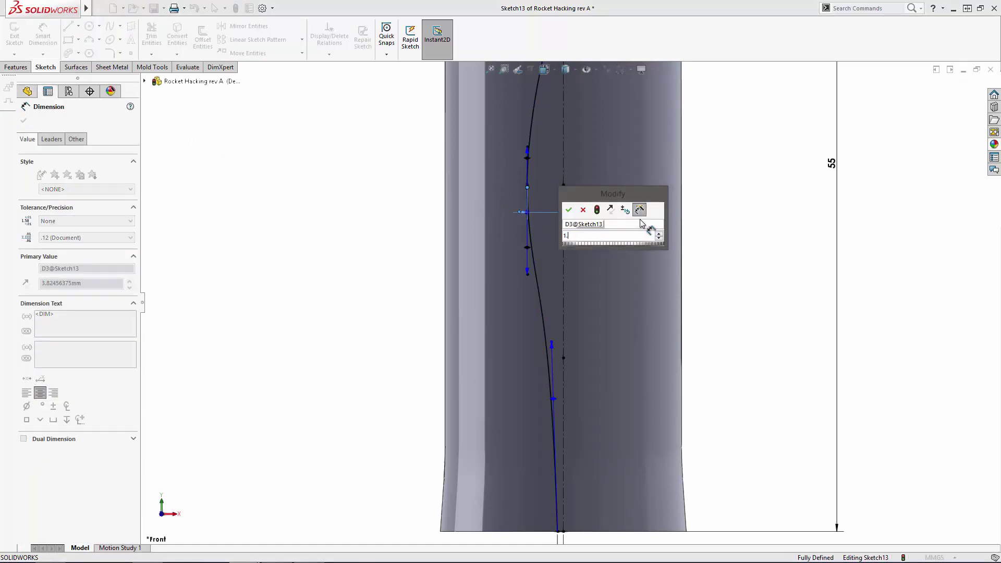
text(25)
key(Return)
key(Escape)
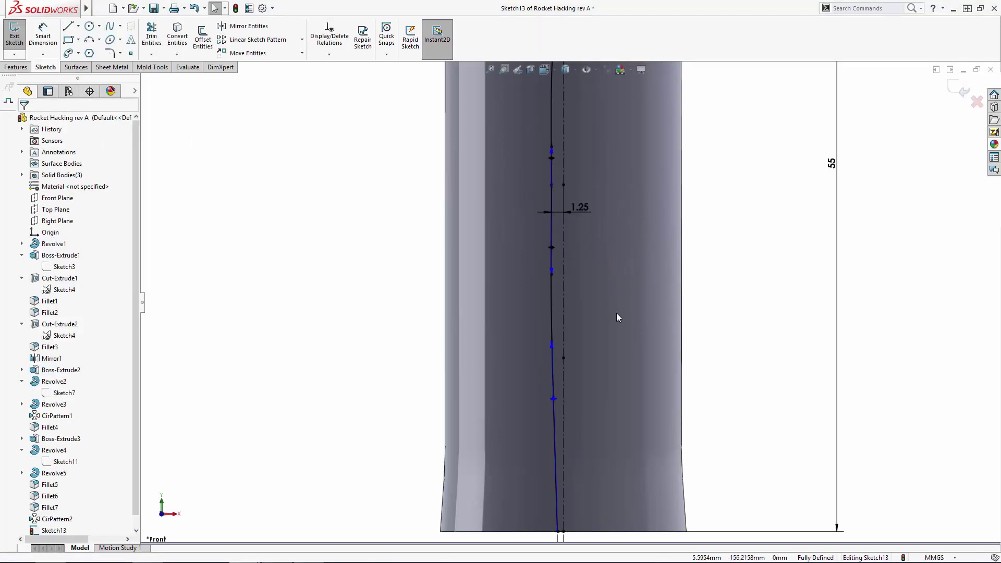
Shorten the tangent handle at the spline's upper end and dimension it as 3 mm.
scroll(617, 315, up, 2)
scroll(560, 202, down, 4)
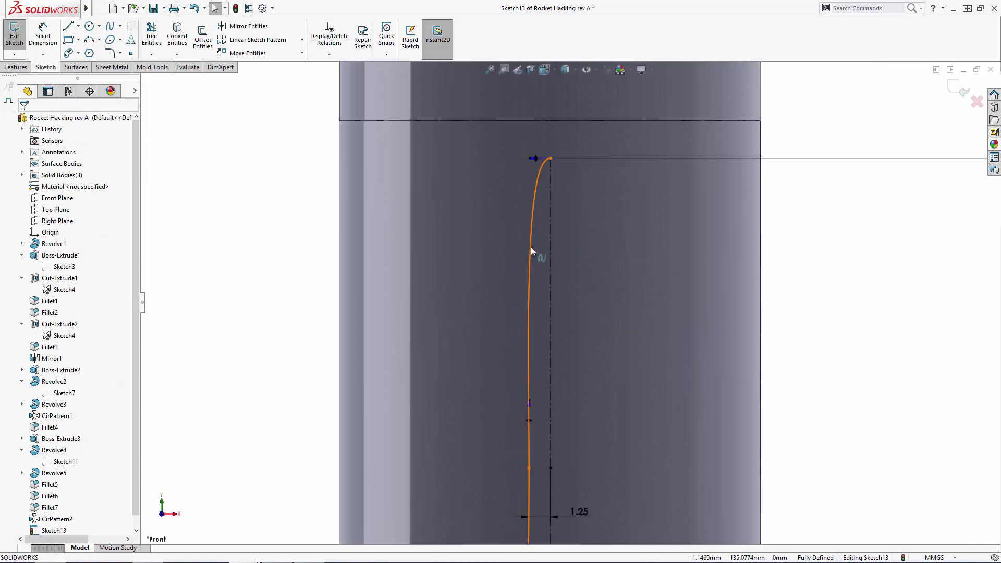
click(530, 250)
scroll(537, 162, down, 3)
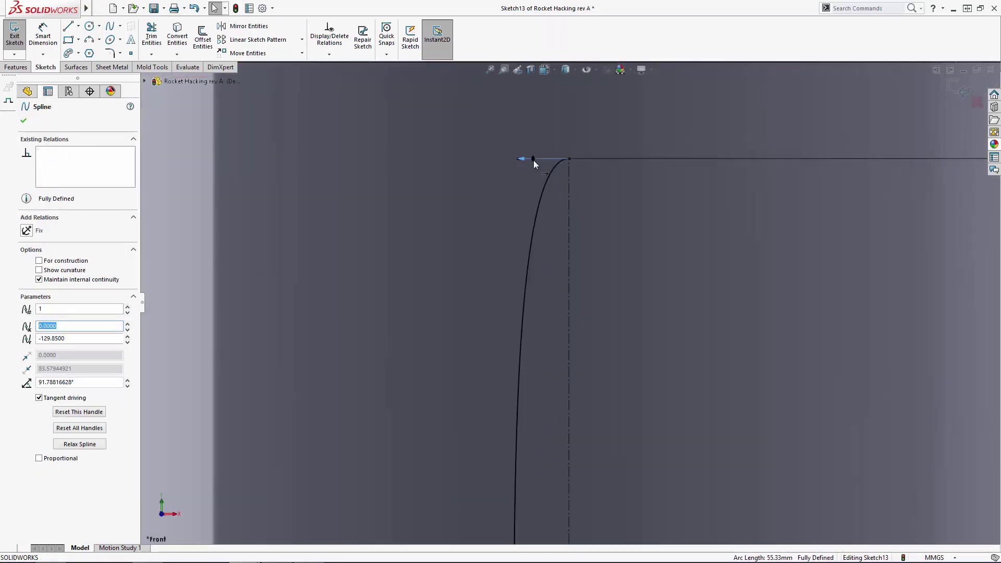
drag(533, 163, 543, 161)
click(429, 213)
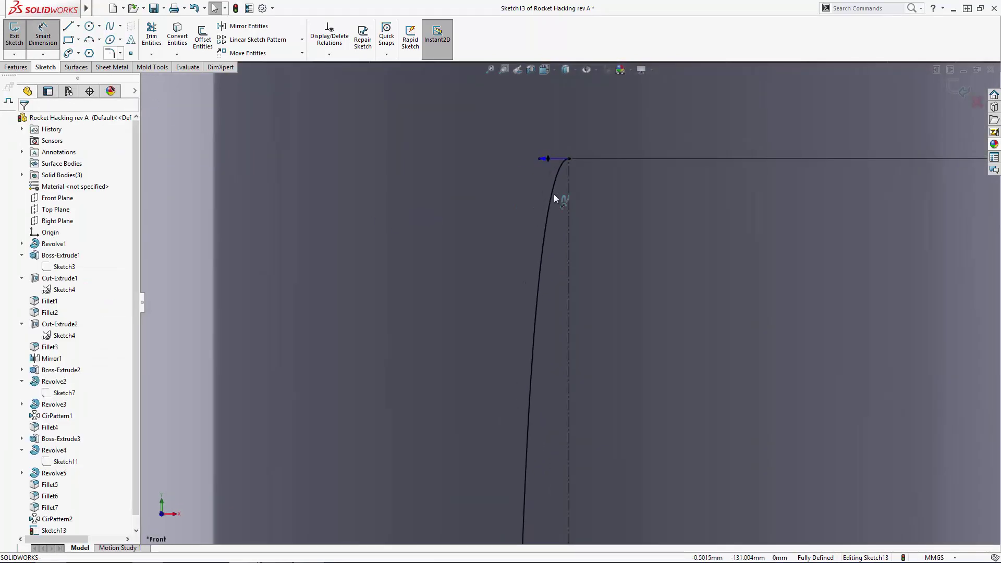
click(542, 159)
click(443, 206)
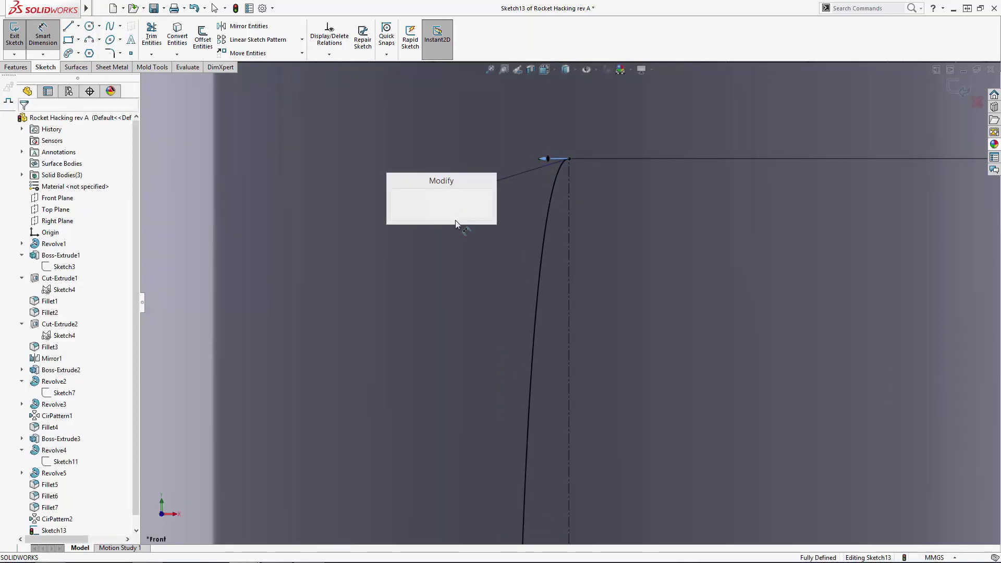
text(3)
key(Return)
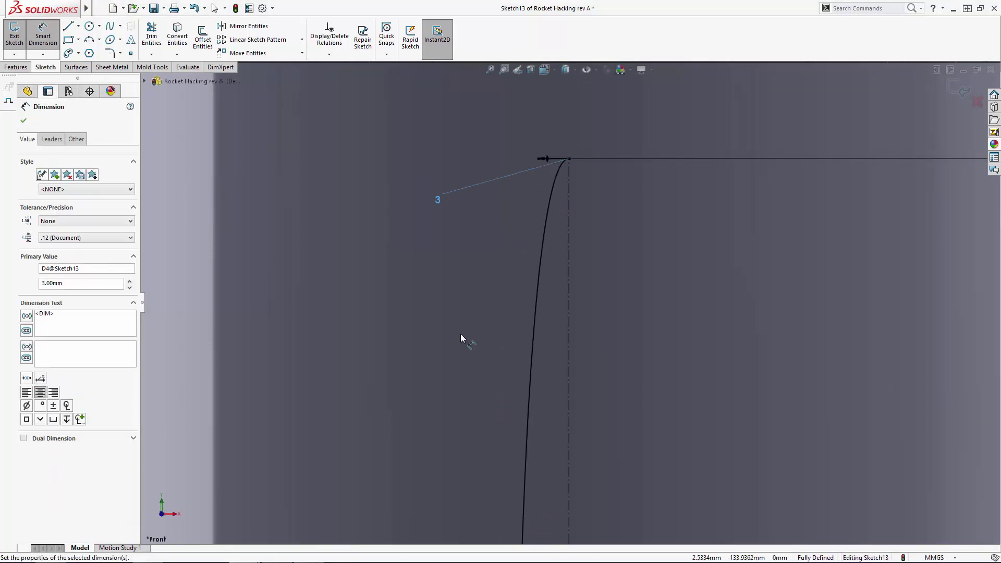
Dimension the angle between the spline's lower tangent handle and the centerline as 0.80°.
scroll(460, 337, up, 6)
scroll(567, 299, down, 6)
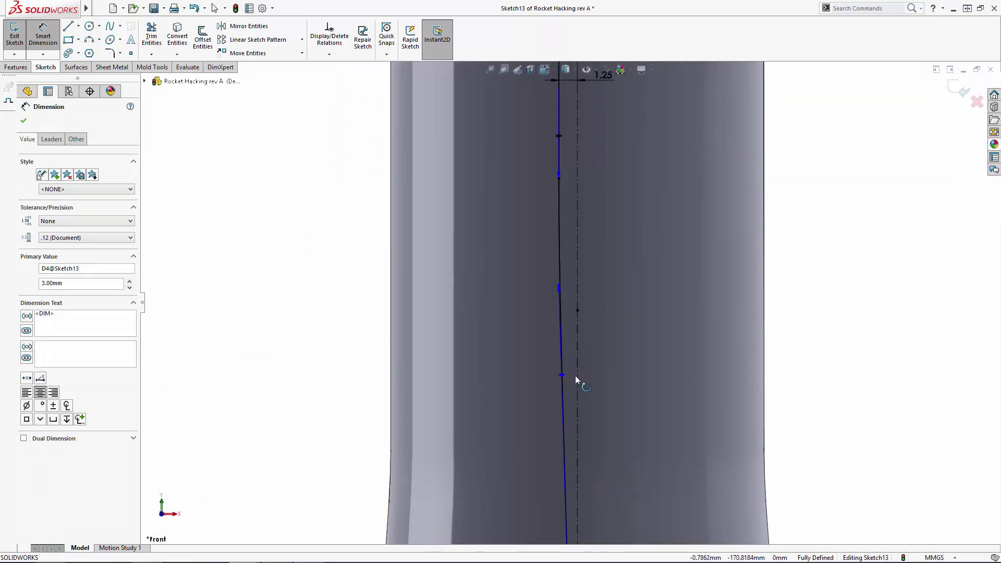
click(571, 282)
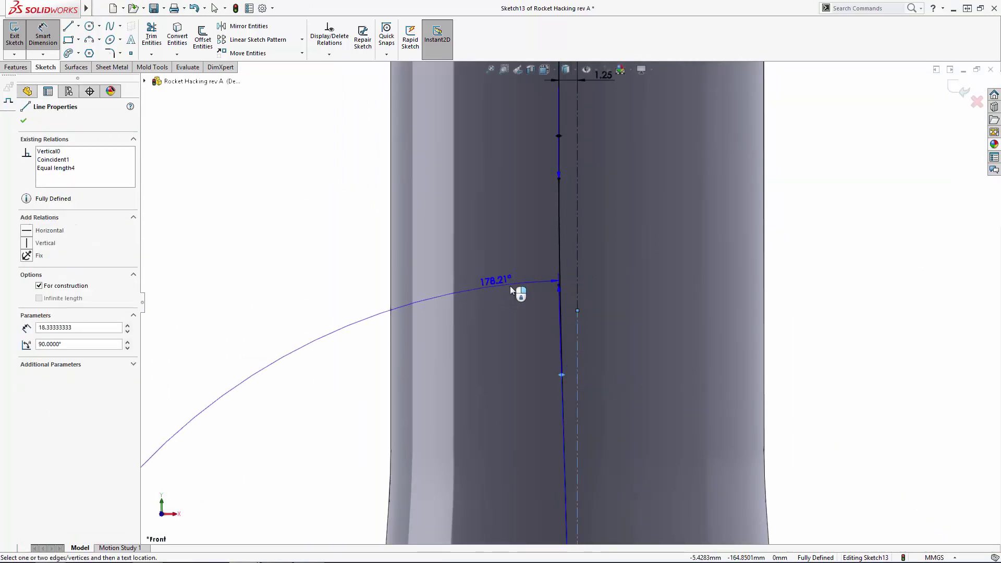
click(571, 274)
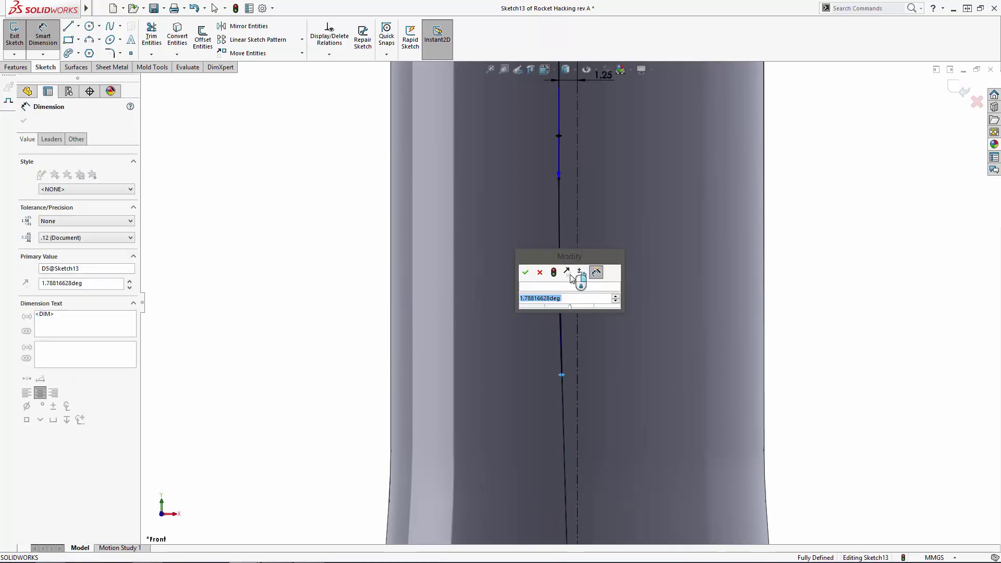
key(Return)
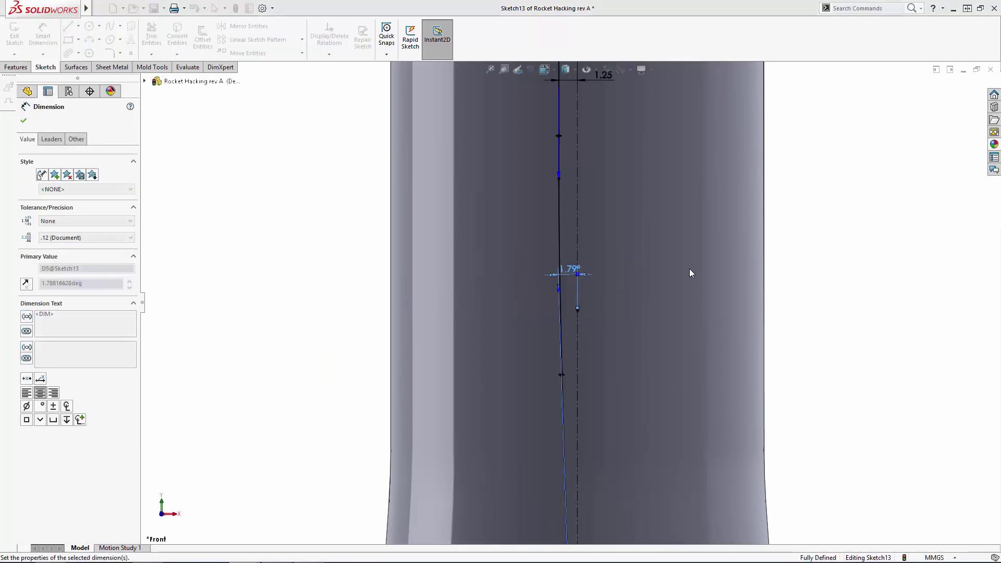
key(Escape)
Mirror the spline and the short bottom line about the centerline and finish the sketch.
scroll(607, 300, up, 6)
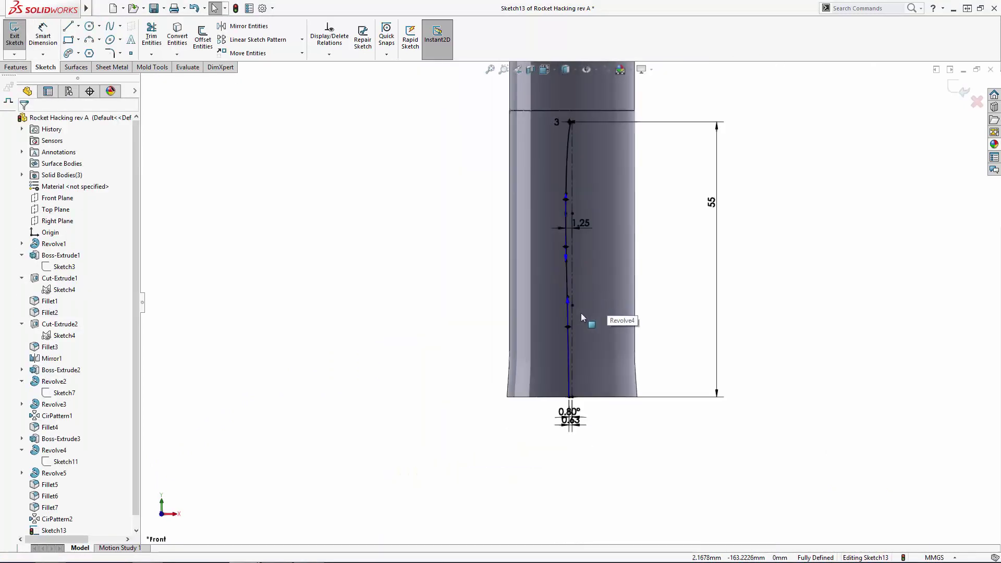
scroll(573, 314, down, 4)
scroll(569, 315, up, 3)
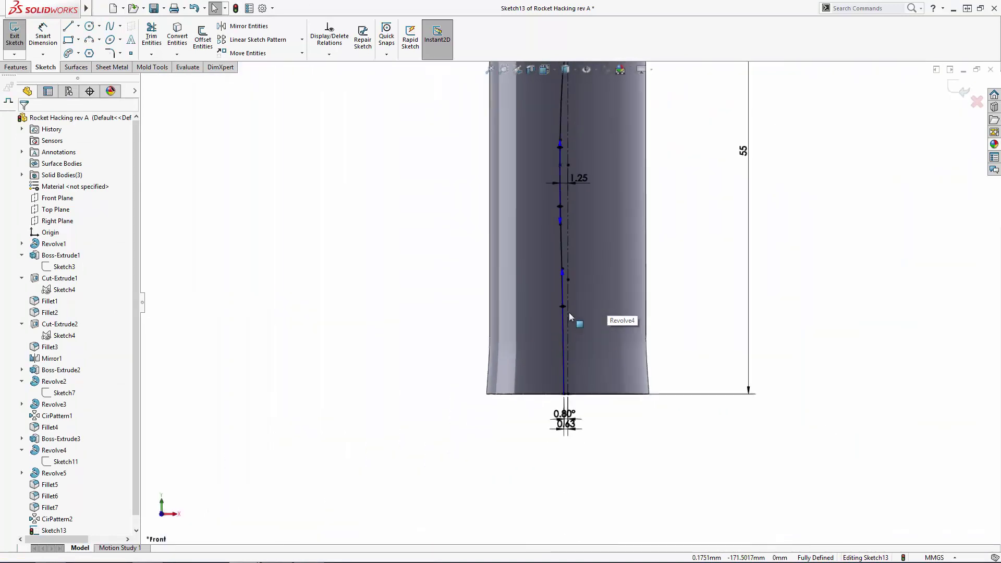
scroll(570, 316, up, 1)
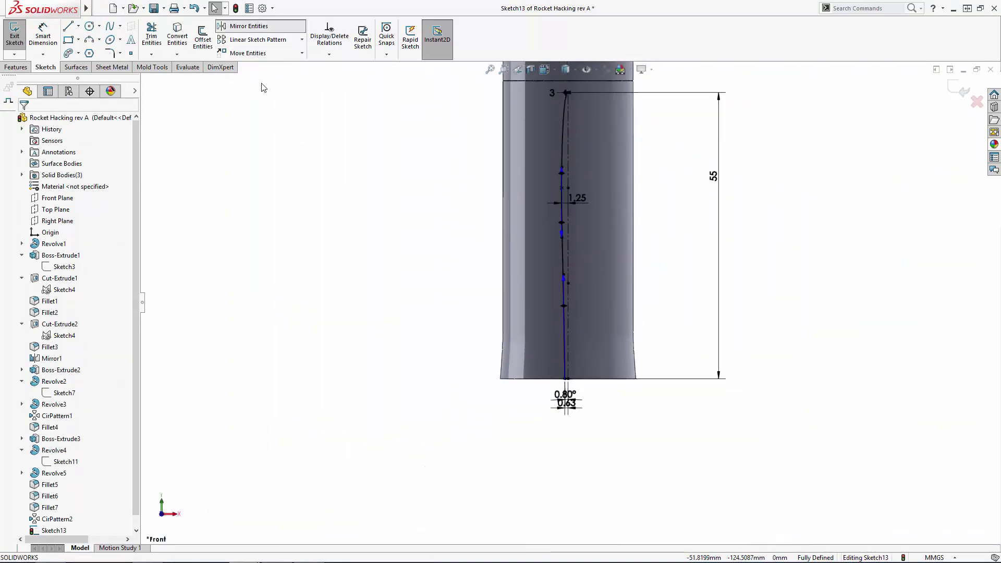
click(245, 26)
scroll(564, 400, down, 5)
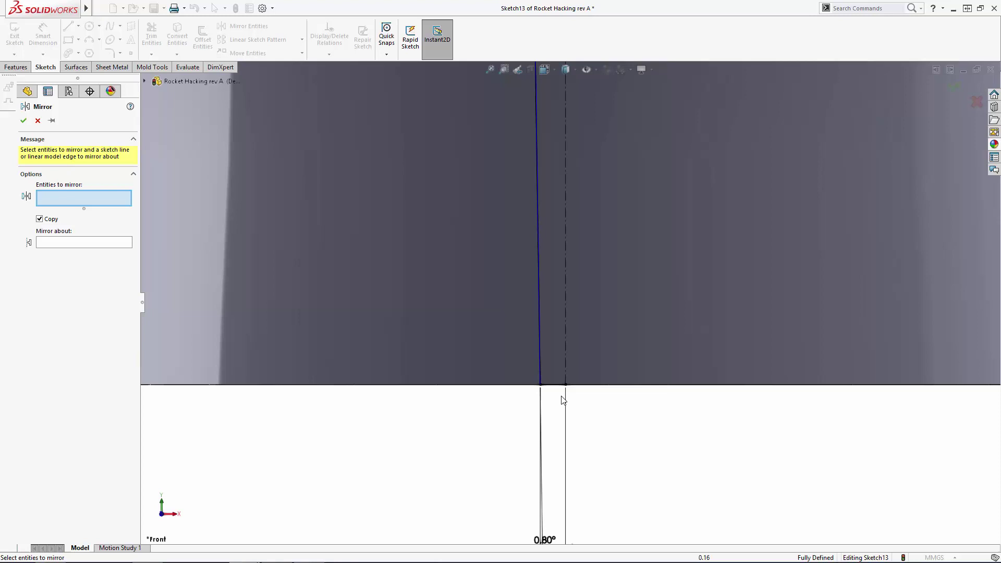
drag(530, 370, 510, 447)
click(56, 252)
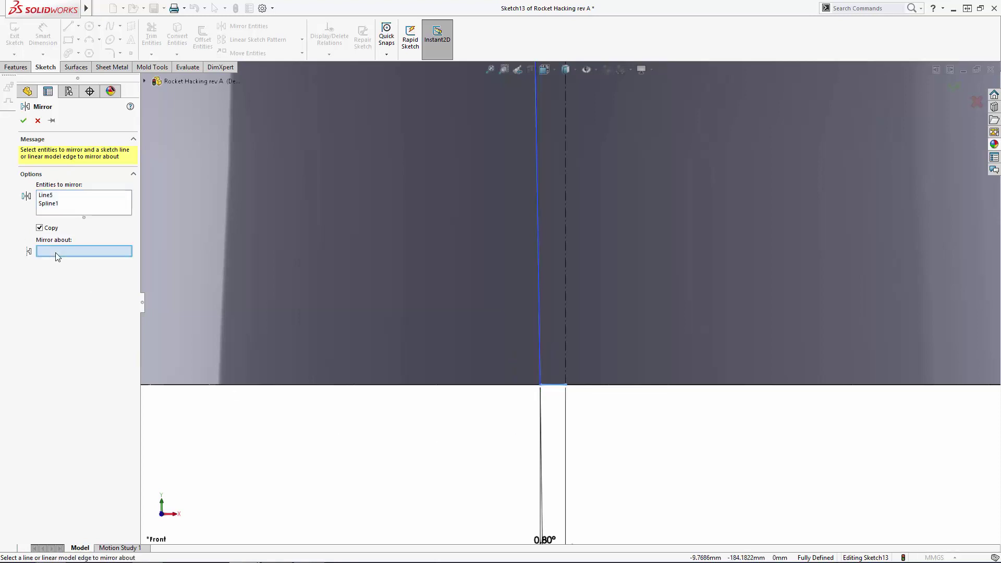
click(566, 315)
scroll(684, 451, up, 5)
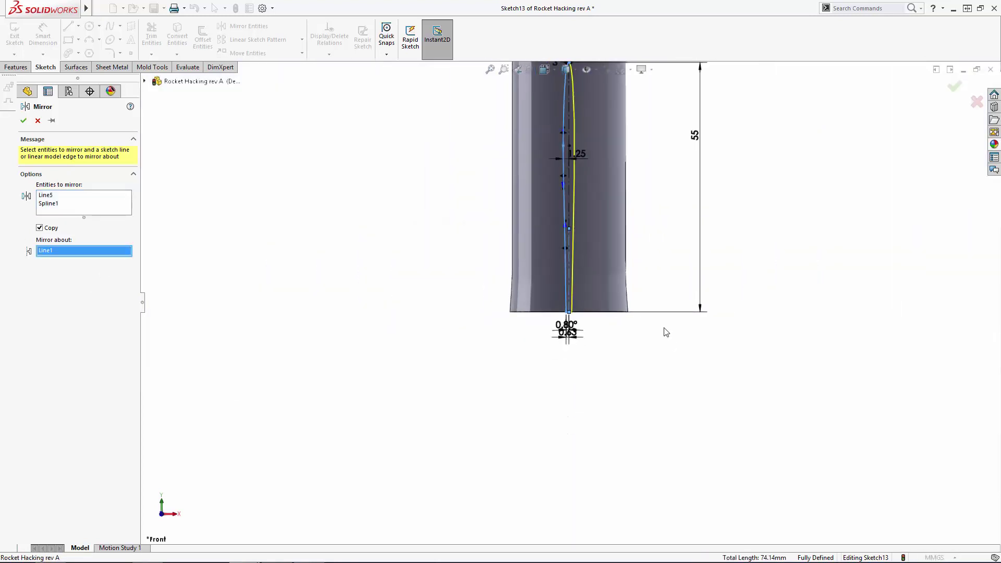
click(955, 86)
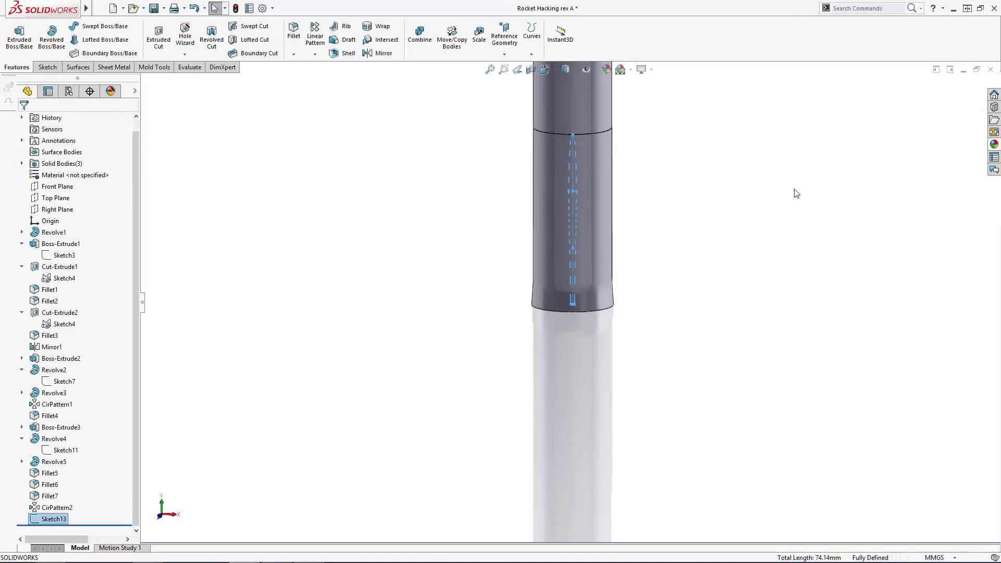
Project the mirrored spline sketch onto the three outer faces of the lower tube section as a projected curve.
scroll(679, 239, up, 2)
mouse_move(657, 249)
middle_down()
mouse_move(646, 201)
mouse_move(645, 292)
mouse_move(603, 214)
mouse_move(680, 174)
middle_up()
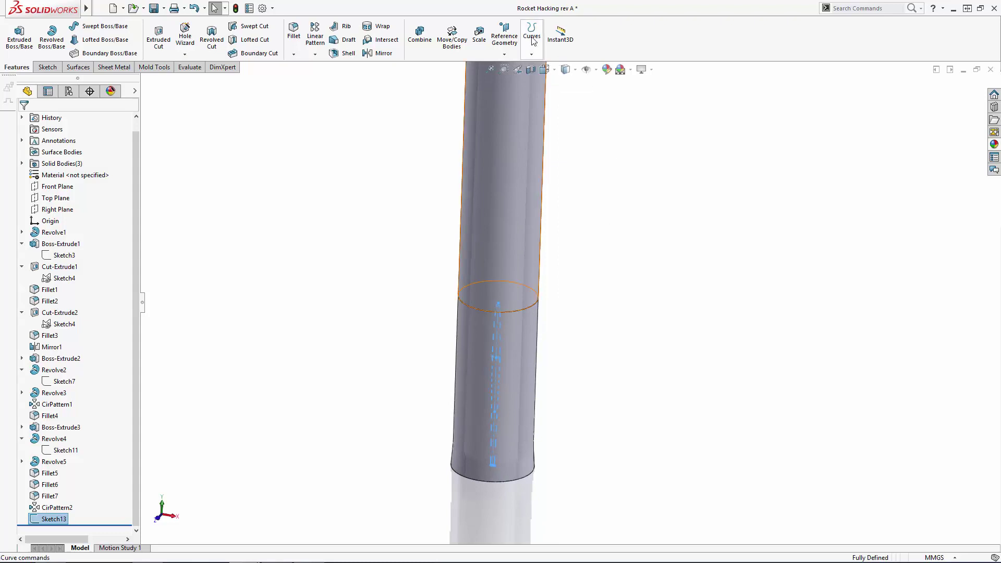
click(535, 54)
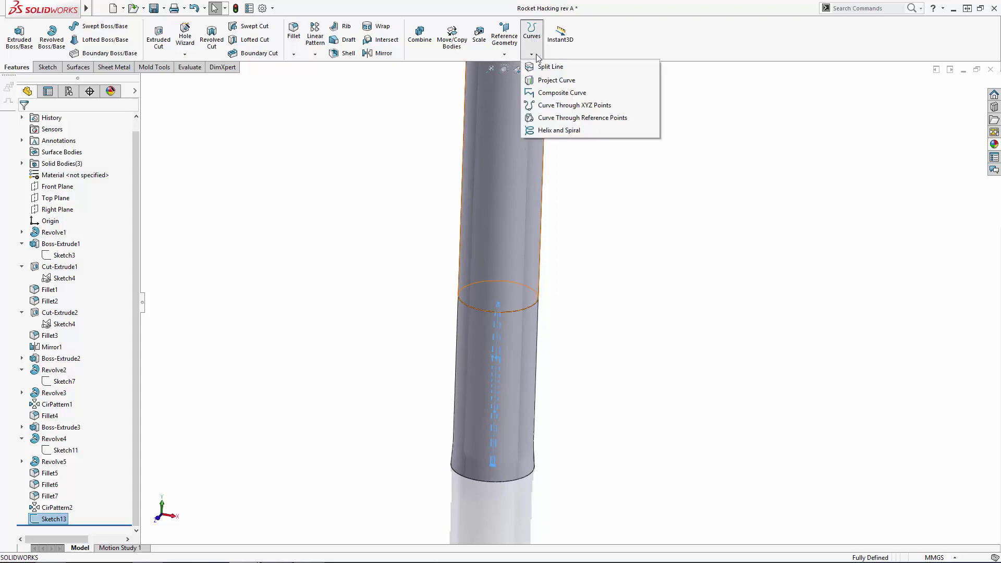
click(586, 81)
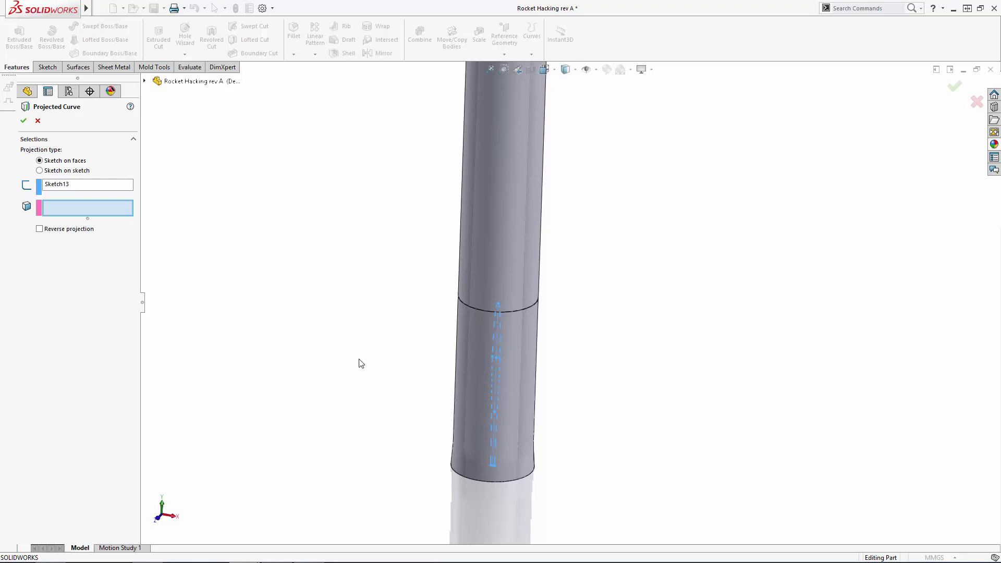
click(481, 335)
click(484, 461)
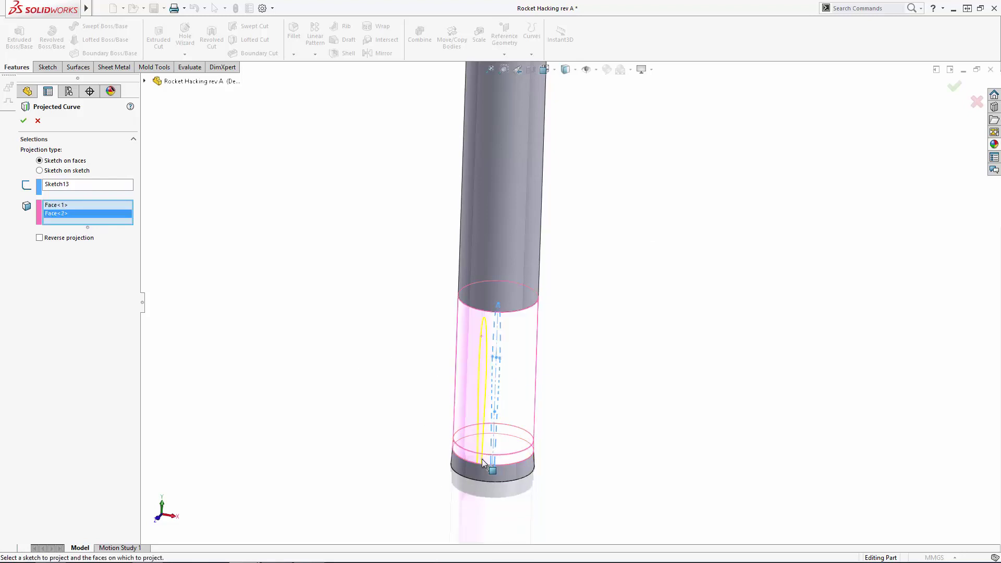
click(479, 471)
scroll(502, 503, down, 6)
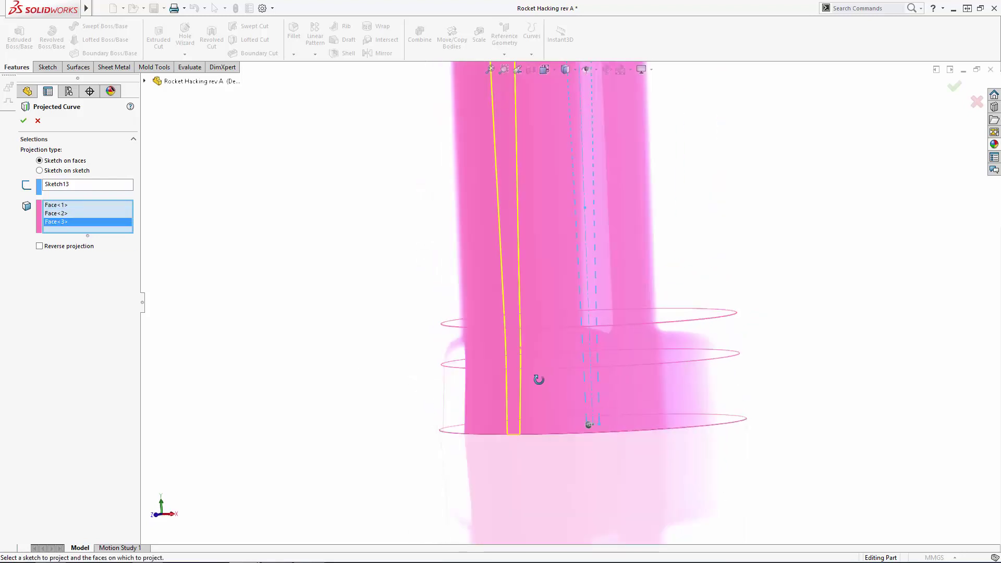
scroll(588, 428, up, 7)
scroll(739, 110, down, 2)
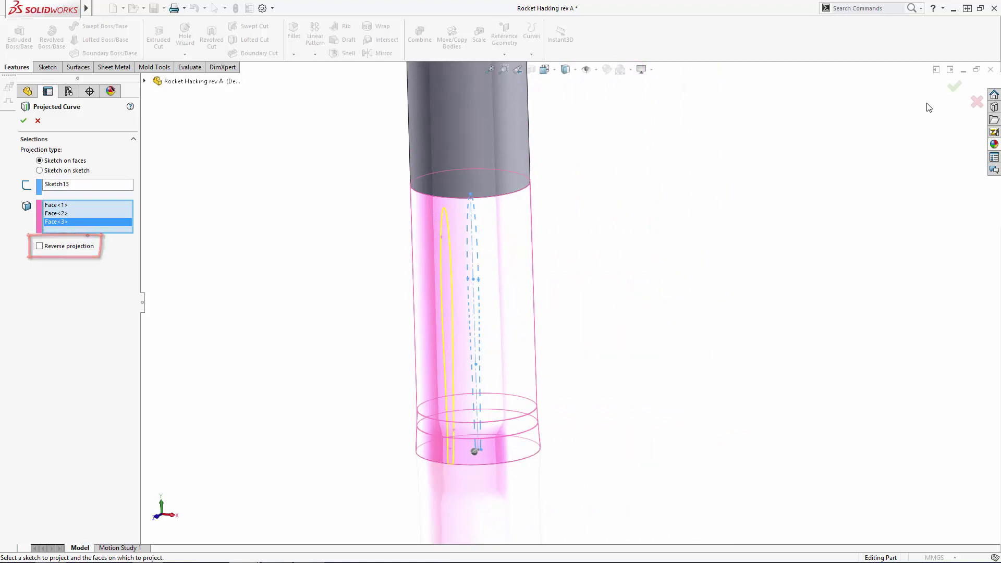
key(Return)
Hide the tube body above the lower section.
mouse_move(624, 301)
middle_down()
mouse_move(570, 308)
mouse_move(563, 274)
mouse_move(625, 309)
middle_up()
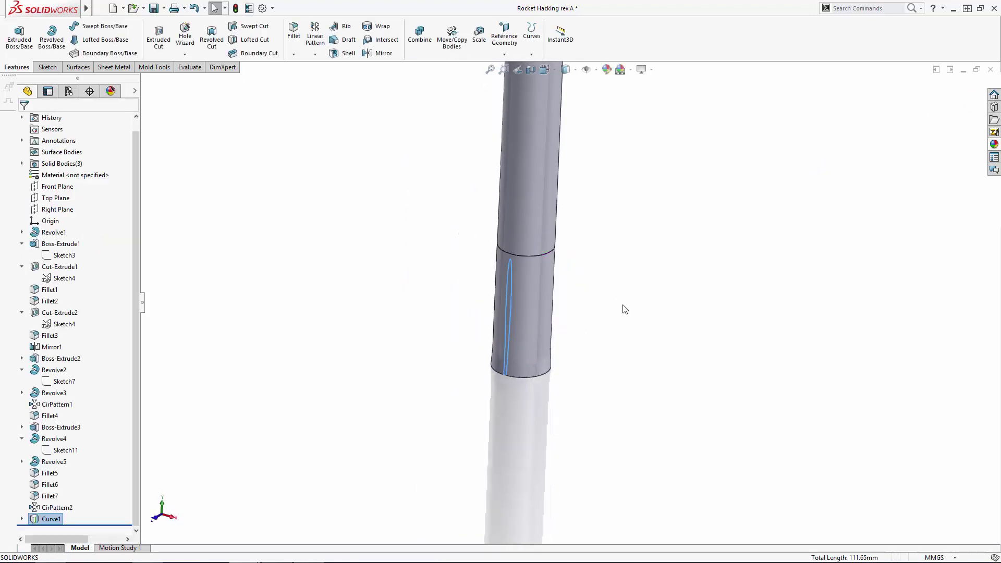
click(540, 177)
key(Tab)
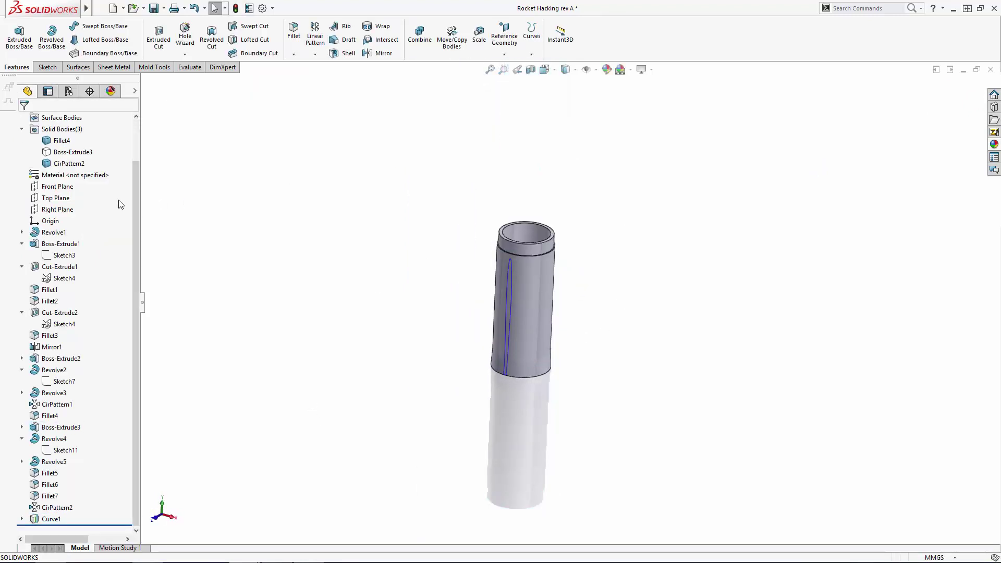
Start a new sketch on the Right Plane and view the lower tube section from the right.
click(57, 209)
click(63, 191)
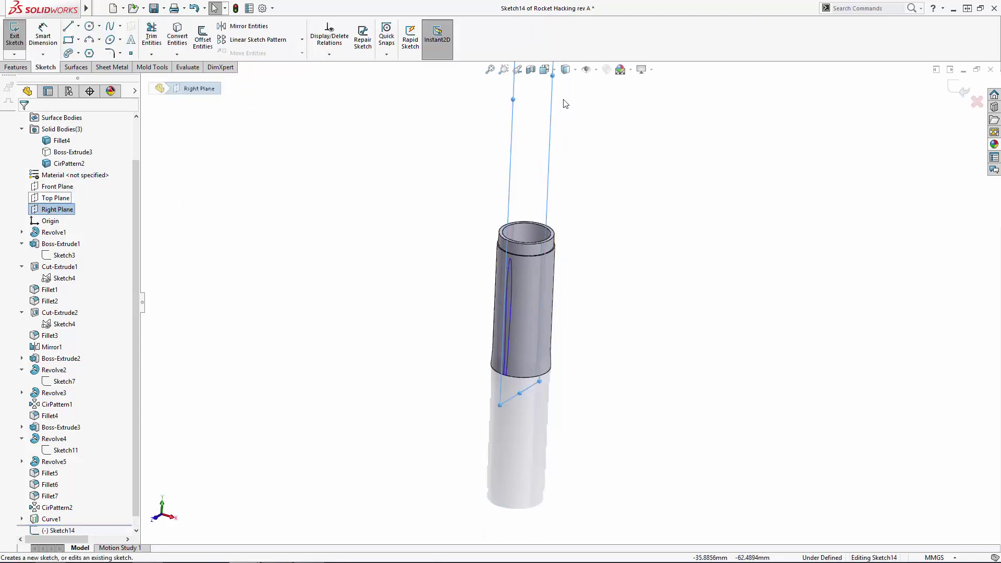
click(545, 69)
click(568, 130)
click(615, 515)
scroll(555, 433, down, 5)
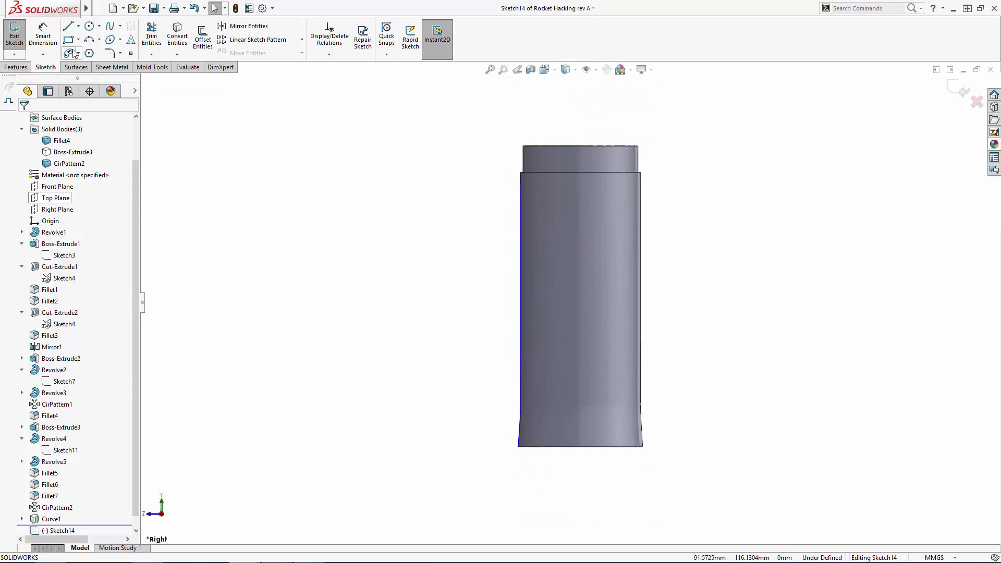
Sketch an open fin outline beside the tube: a sloped line, a vertical outer line about 17.5 mm long, and a line back toward its lower end.
key(l)
click(501, 204)
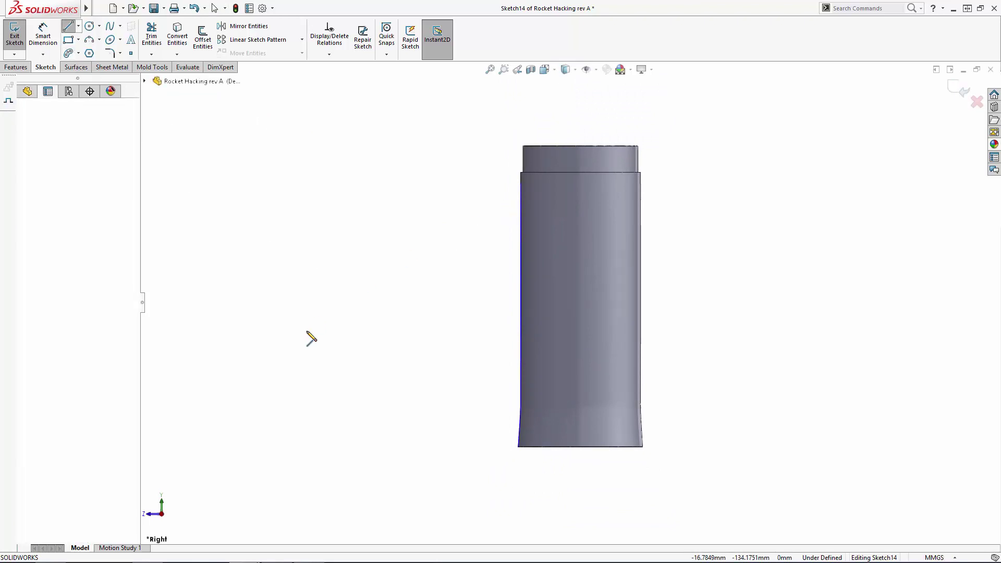
click(266, 449)
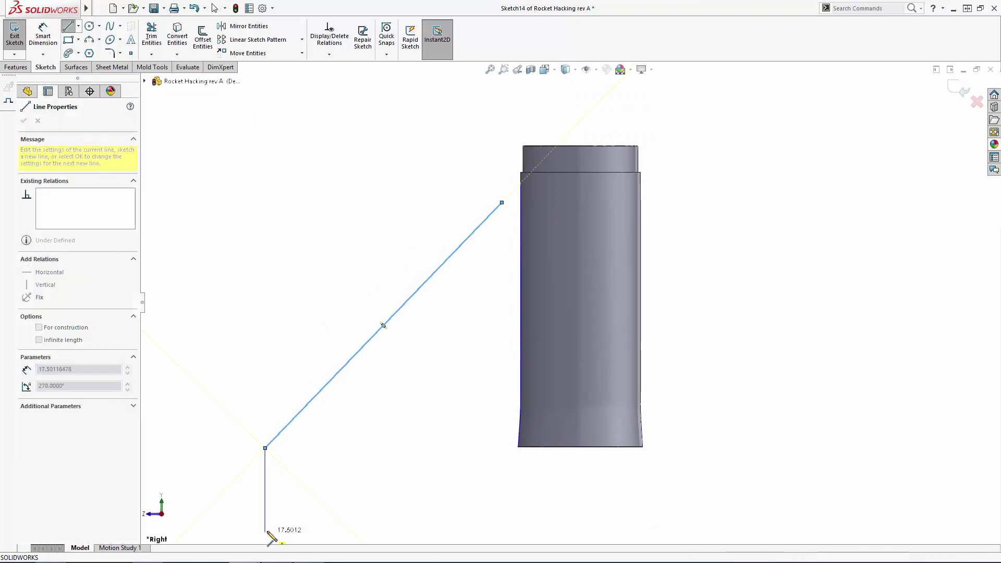
click(265, 531)
key(Escape)
scroll(495, 453, up, 3)
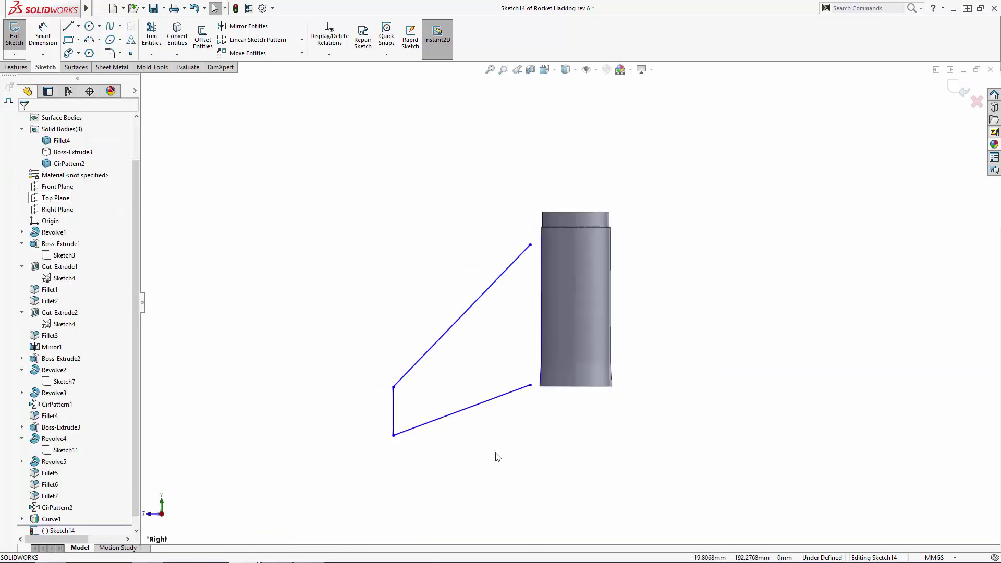
Convert the fin outline's vertical outer line to construction geometry.
scroll(467, 488, down, 1)
click(381, 384)
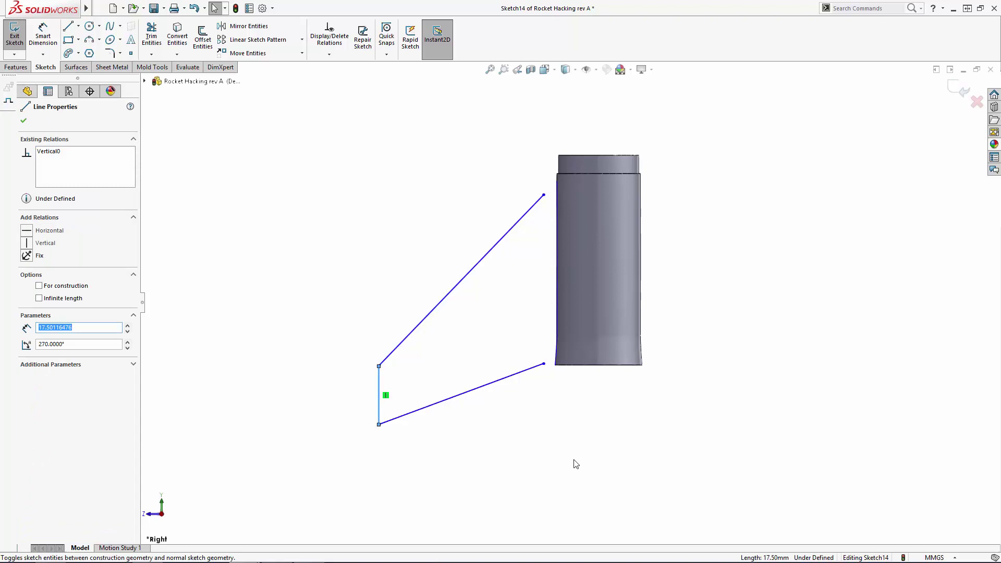
click(465, 461)
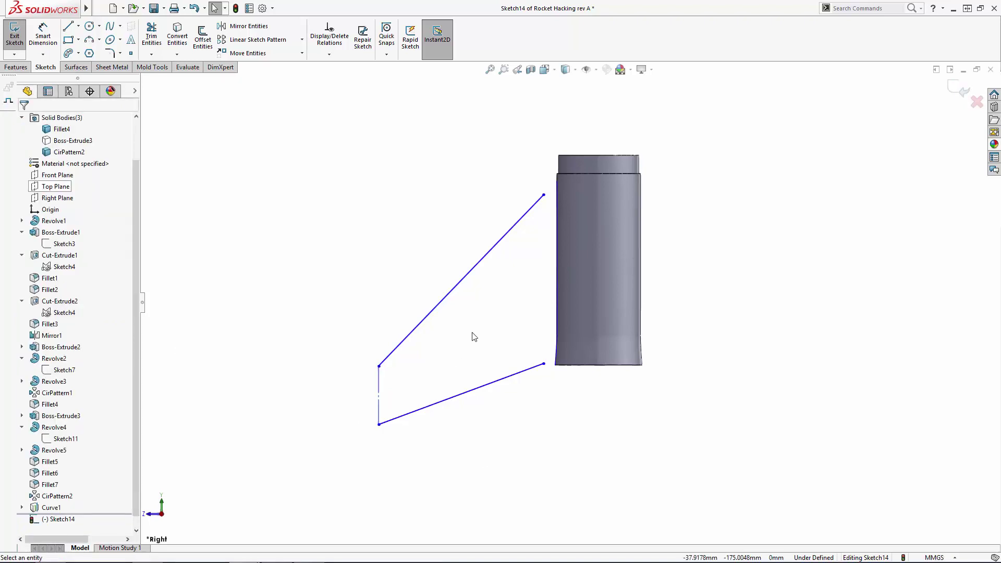
Add a Pierce relation between the lower fin line's inner endpoint and the bottom segment of the projected curve.
scroll(503, 348, down, 10)
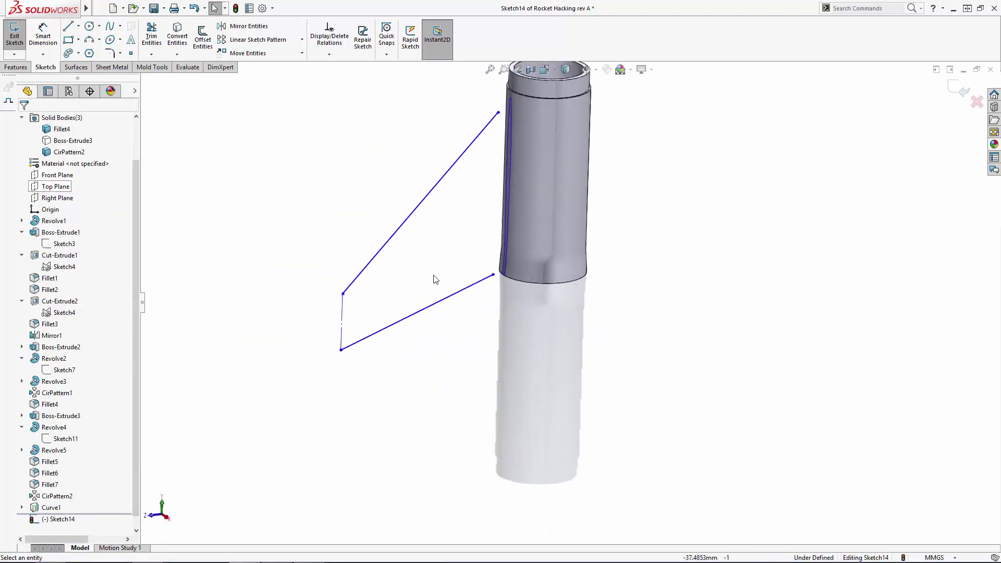
scroll(565, 286, down, 5)
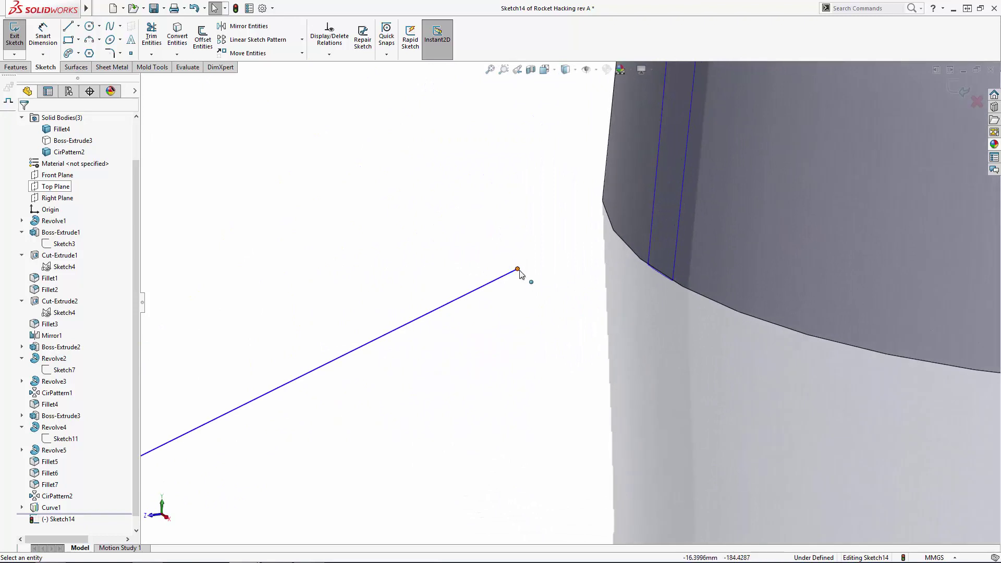
ctrl+click(655, 274)
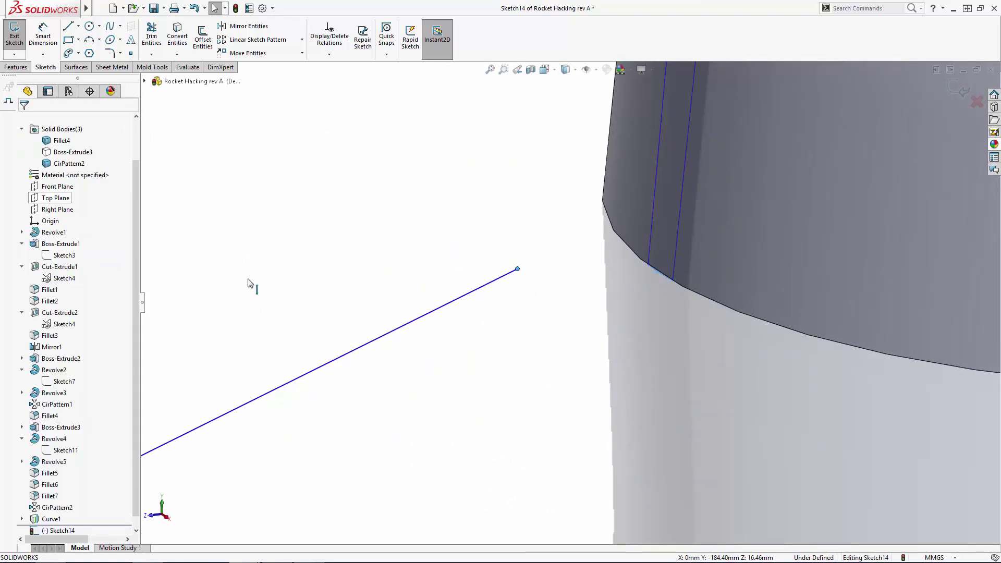
click(42, 313)
click(541, 302)
scroll(587, 306, up, 5)
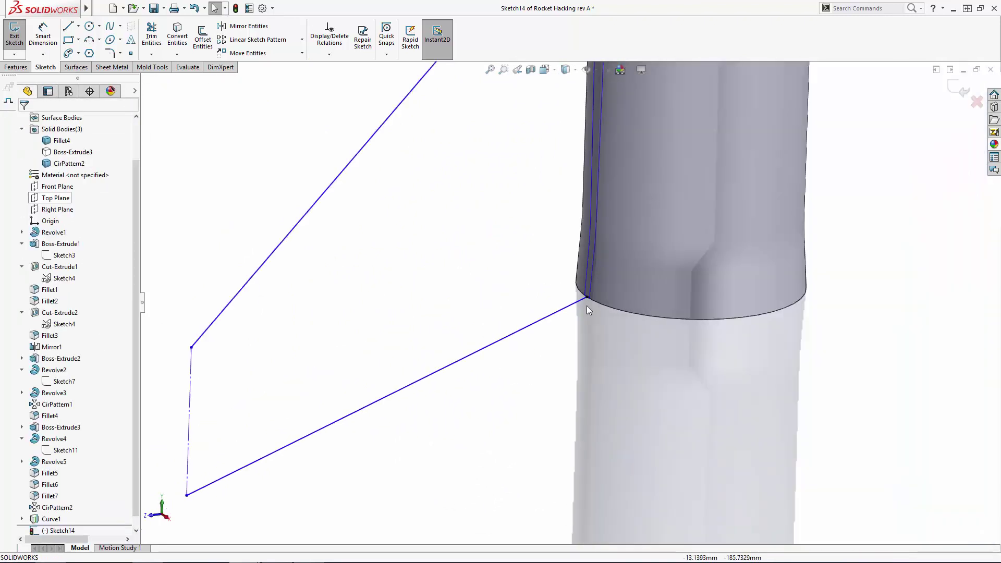
Add a Pierce relation between the upper fin line's inner endpoint and the projected curve near its upper tip.
scroll(599, 105, down, 5)
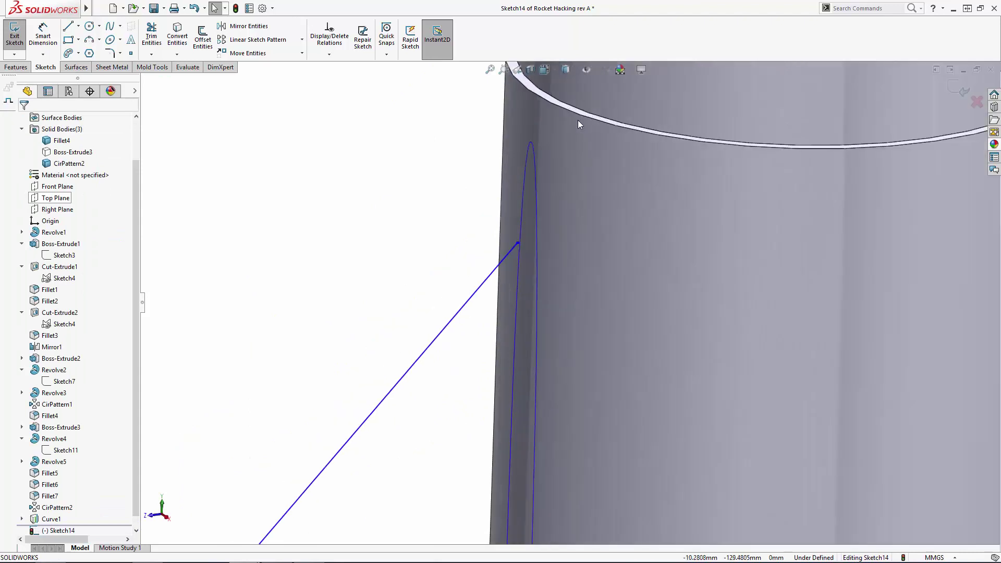
click(526, 132)
click(533, 149)
ctrl+click(527, 132)
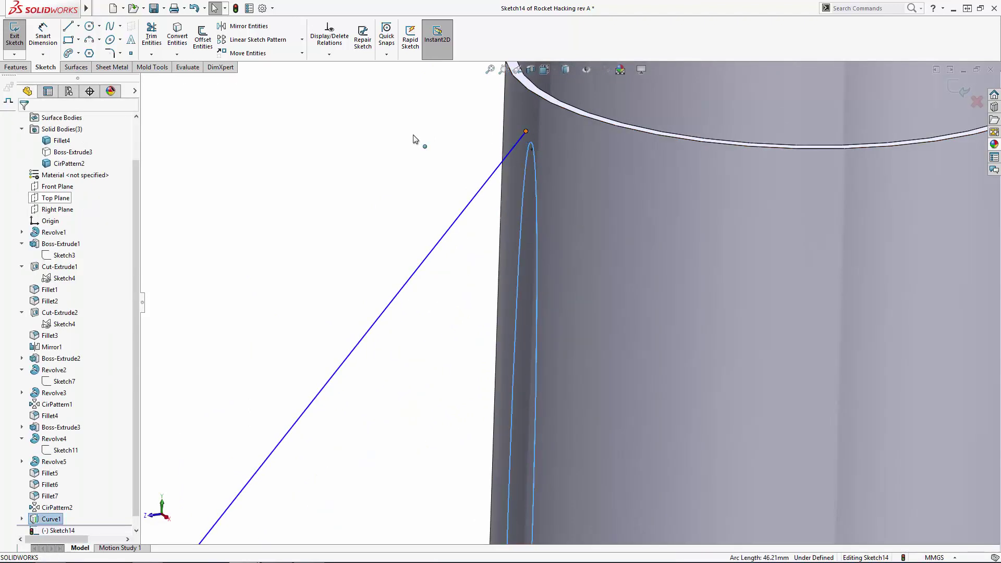
click(27, 301)
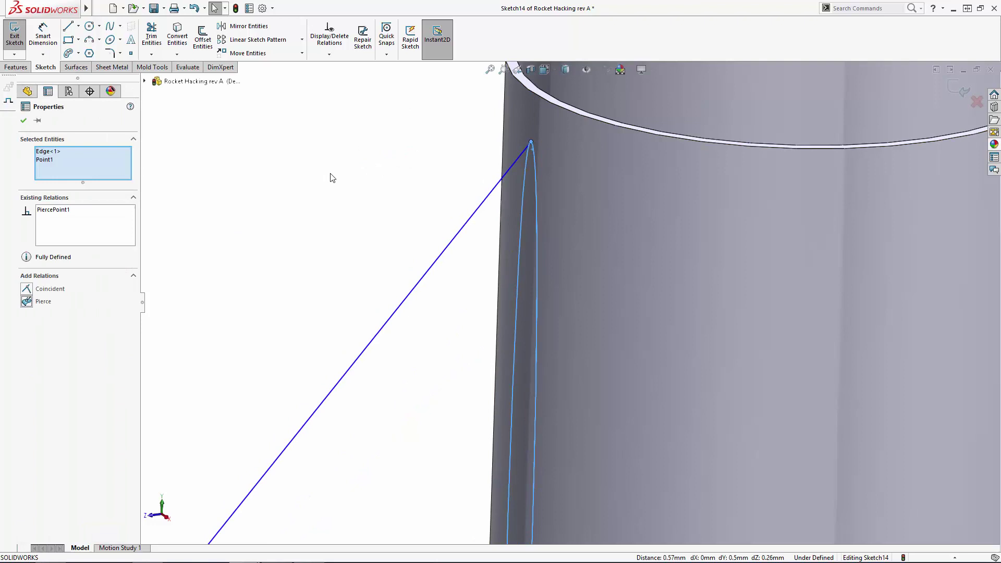
click(331, 177)
scroll(384, 219, up, 6)
Dimension the vertical distance from the tube section's top edge to the fin's lowest outer point as 95 mm.
click(544, 69)
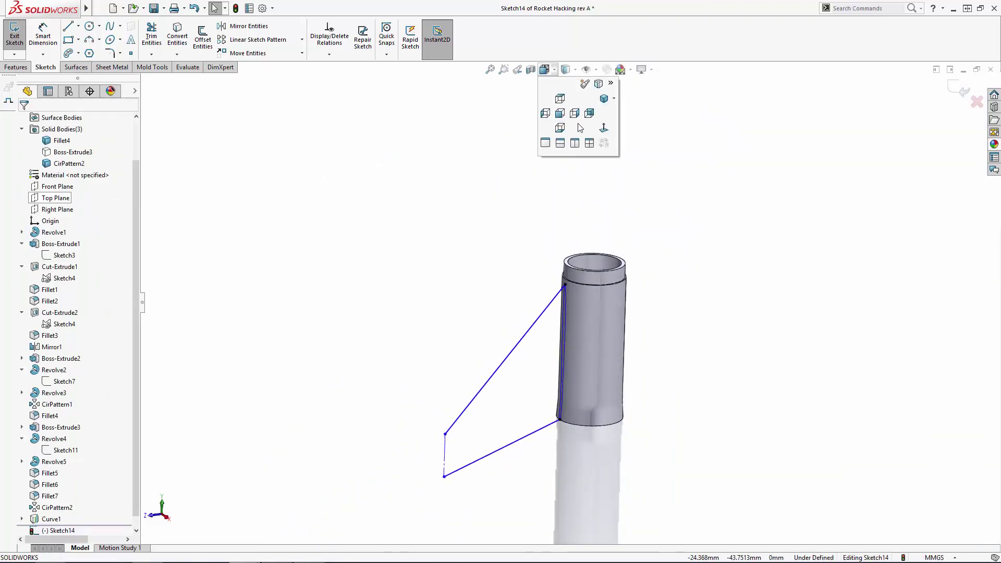
click(582, 128)
scroll(560, 456, down, 5)
scroll(600, 200, up, 3)
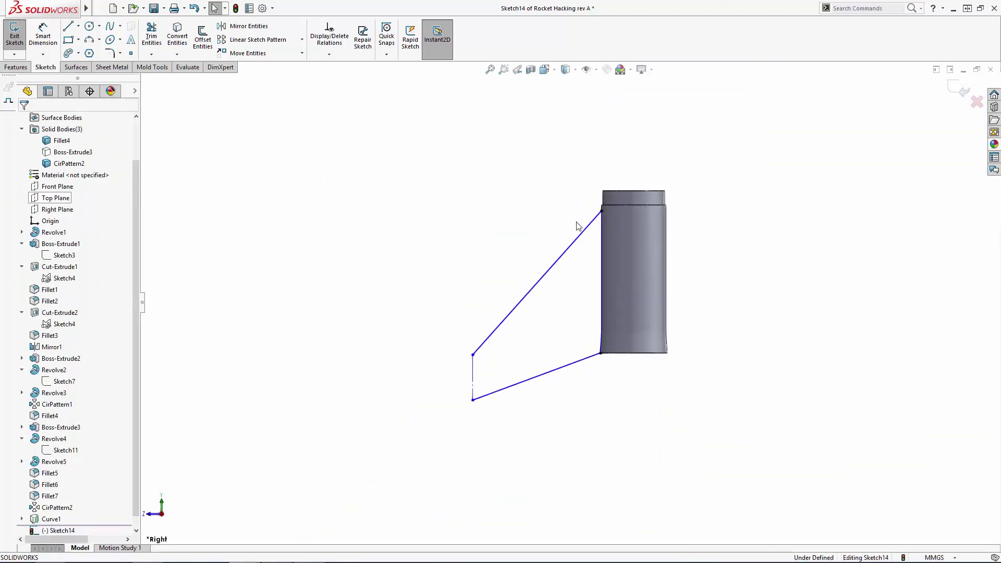
click(42, 35)
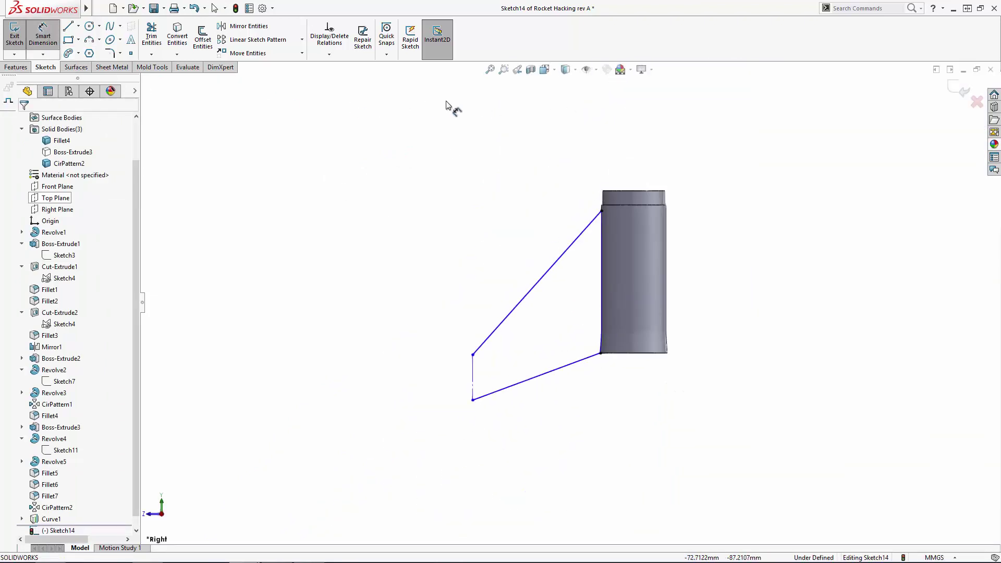
click(645, 188)
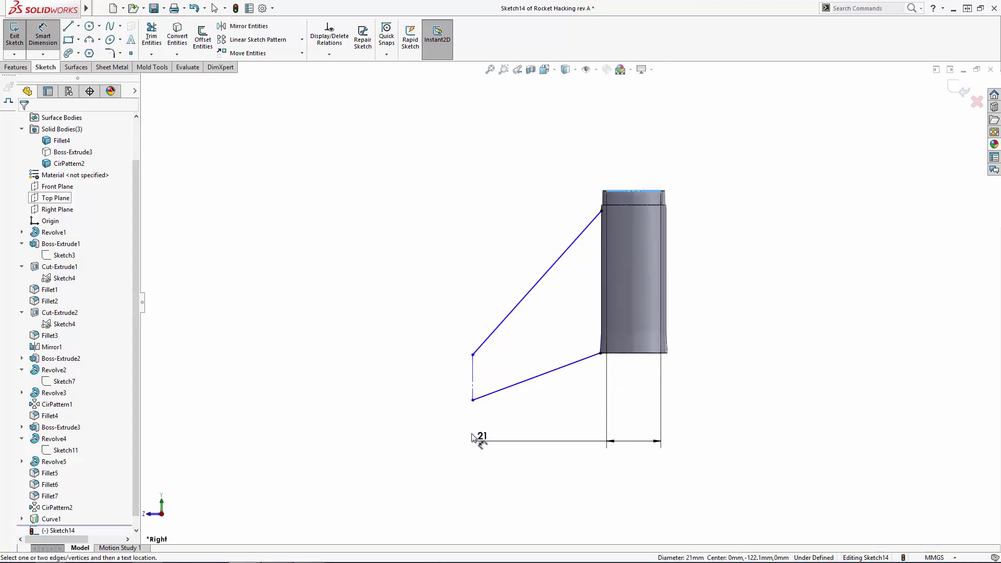
click(473, 400)
click(760, 298)
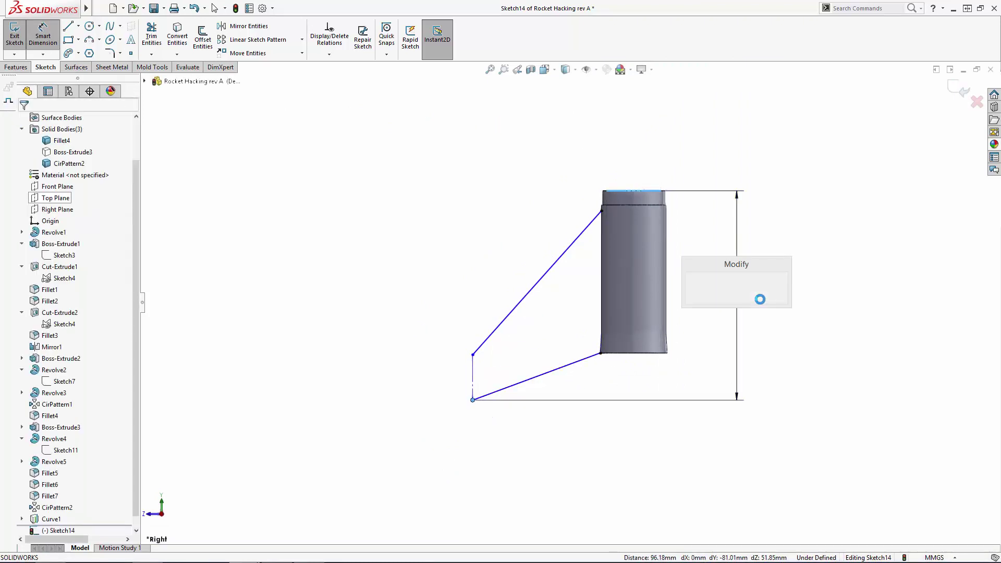
text(95)
key(Return)
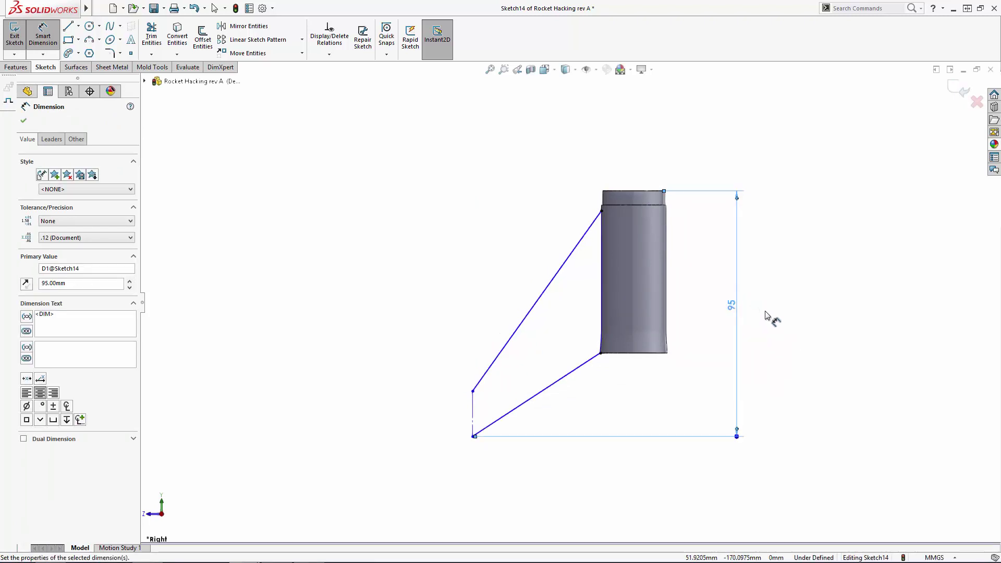
Dimension the fin's vertical outer construction line as 25 mm.
click(443, 415)
text(25)
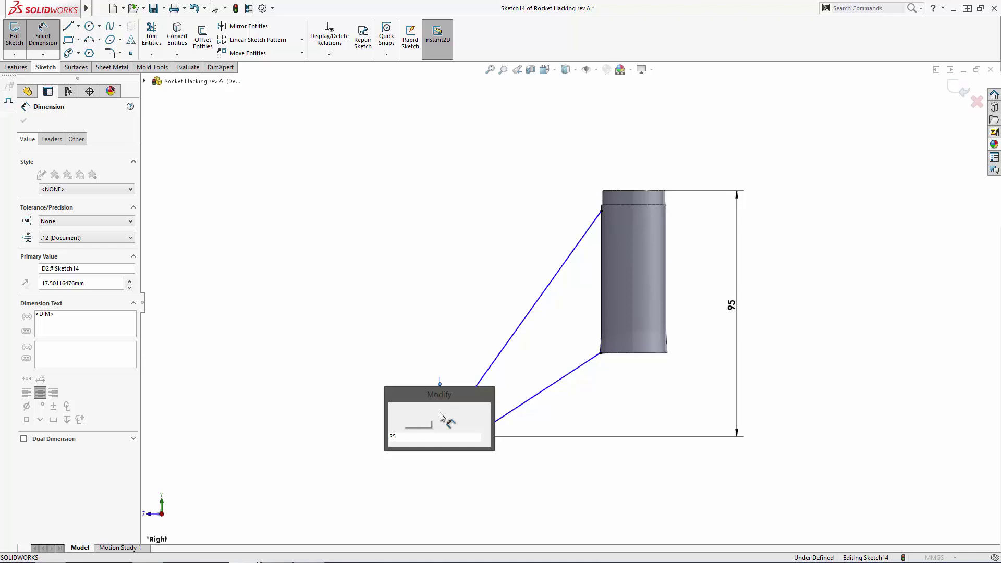
key(Return)
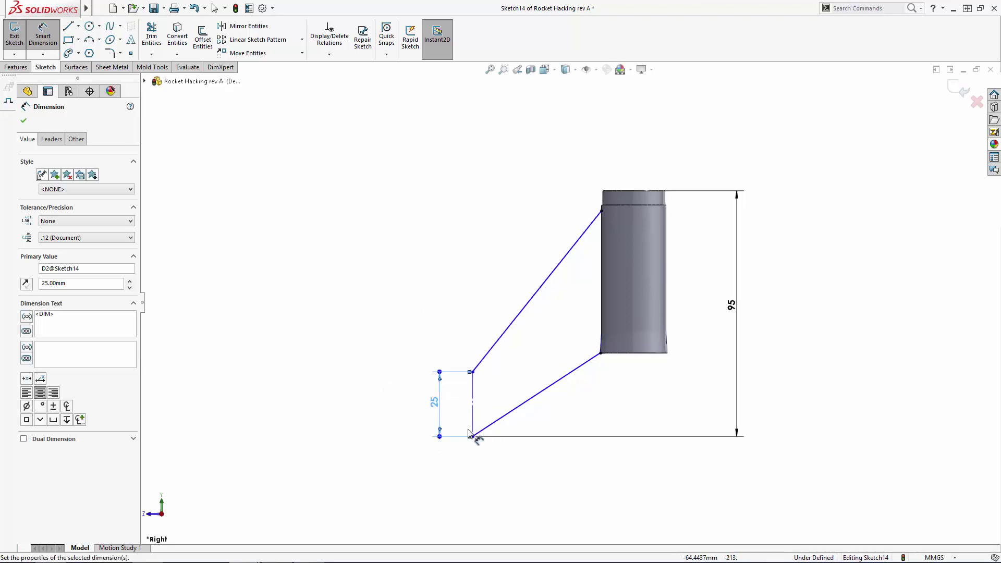
Dimension the horizontal distance between the fin's outer line and its lower pierced endpoint as 35 mm and finish the sketch.
click(601, 354)
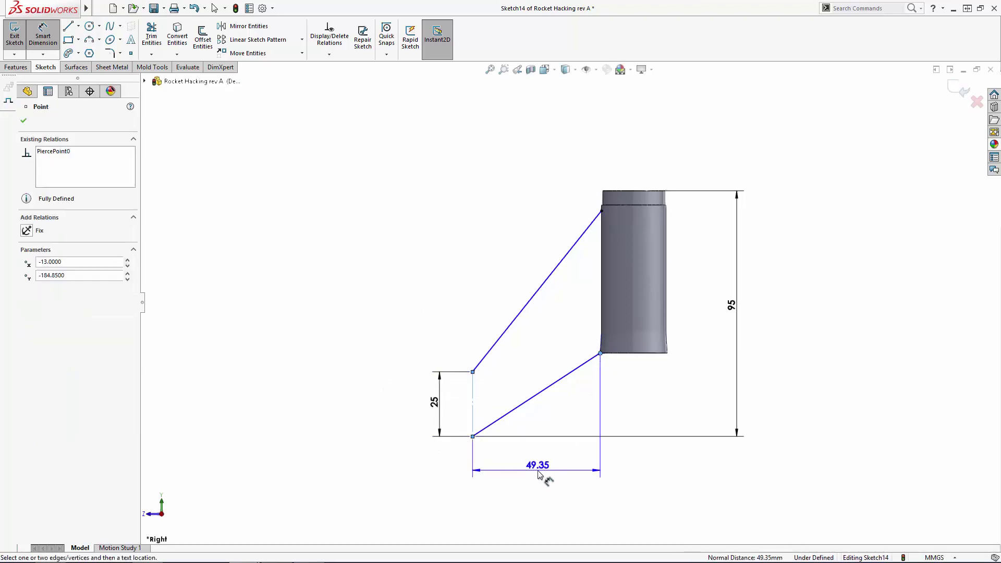
click(537, 472)
text(35)
key(Return)
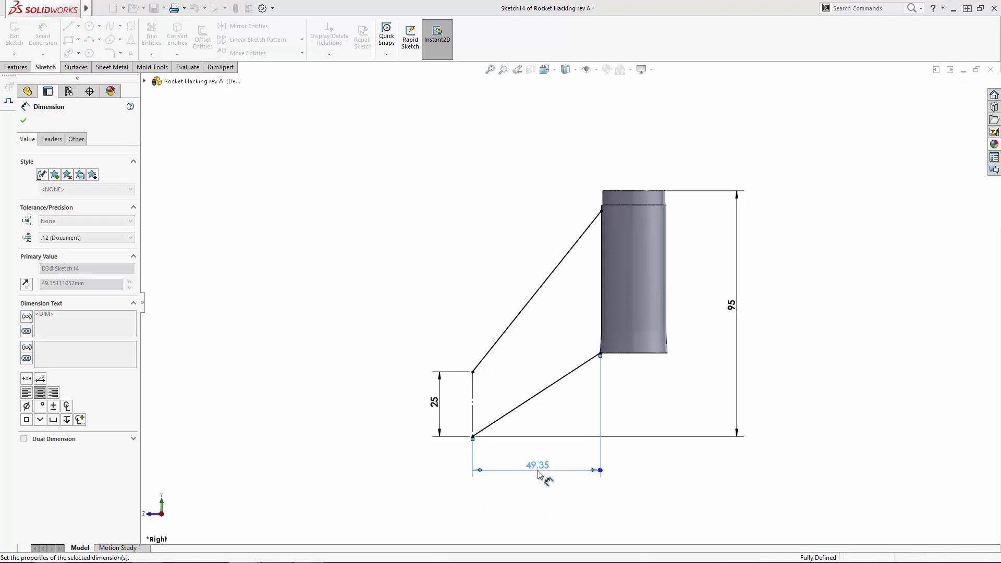
scroll(671, 446, up, 5)
mouse_move(632, 351)
middle_down()
mouse_move(657, 400)
mouse_move(629, 396)
middle_up()
scroll(574, 320, down, 4)
click(955, 89)
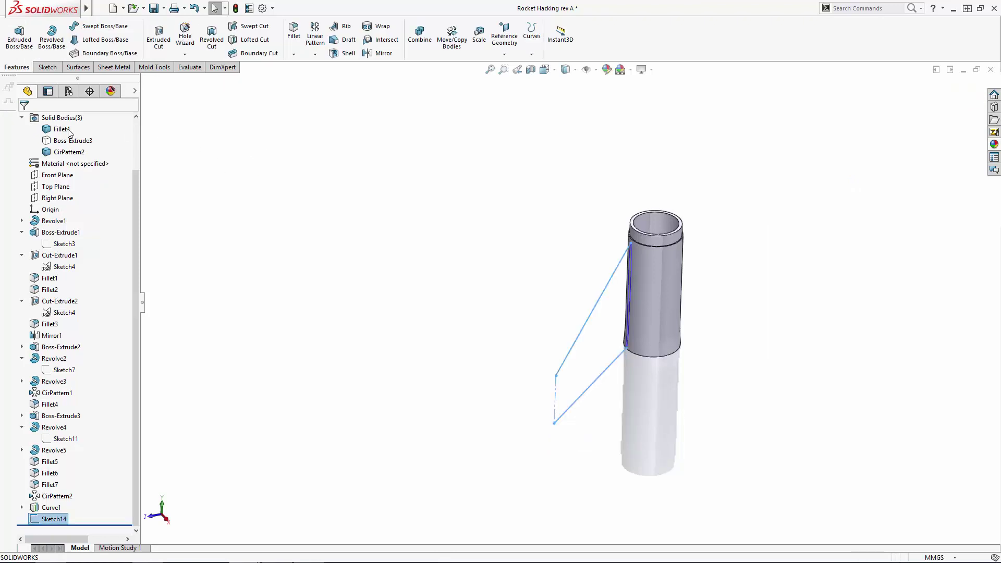
Create a reference plane coincident with the fin's vertical construction line and perpendicular to the Right Plane.
click(554, 398)
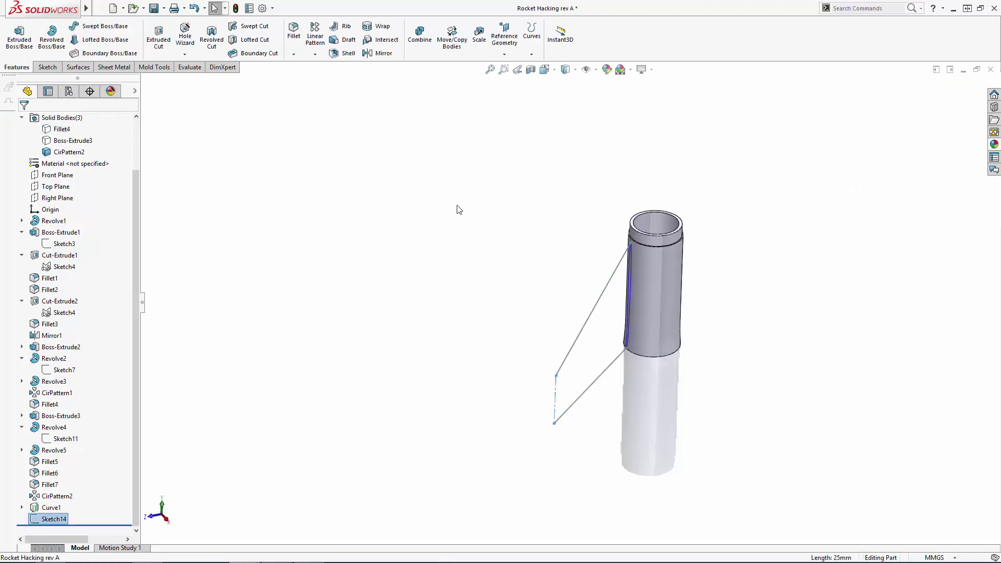
click(512, 41)
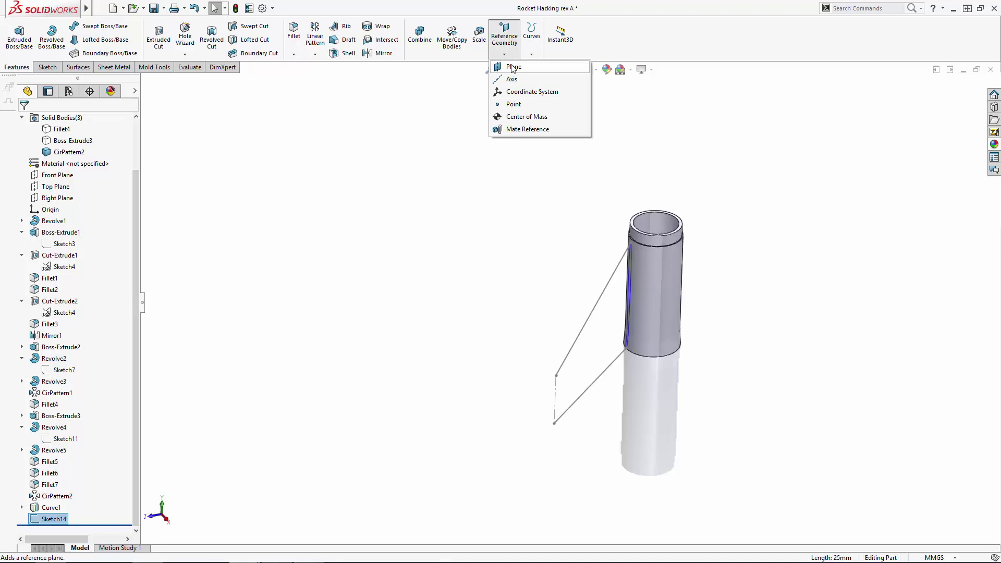
click(511, 68)
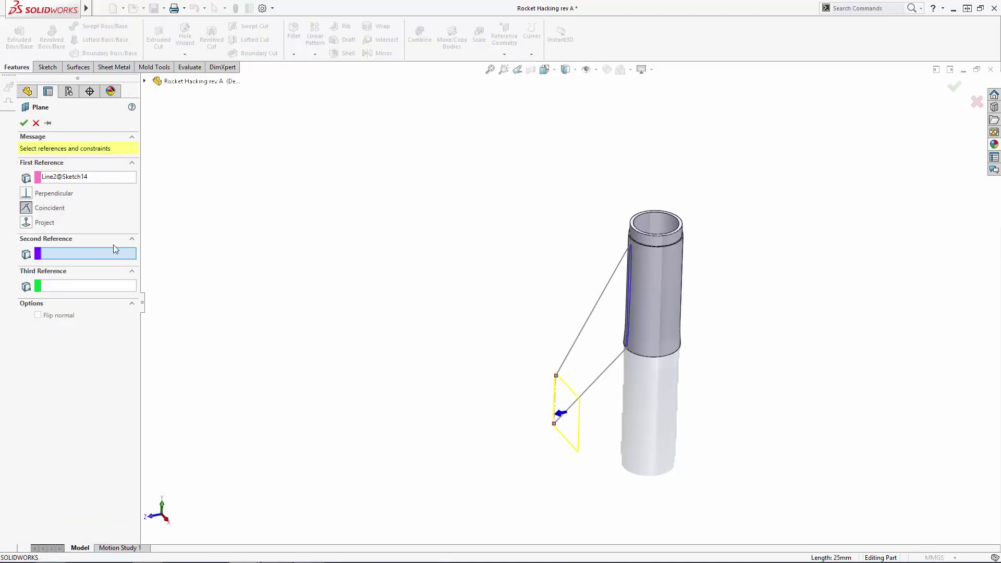
key(c)
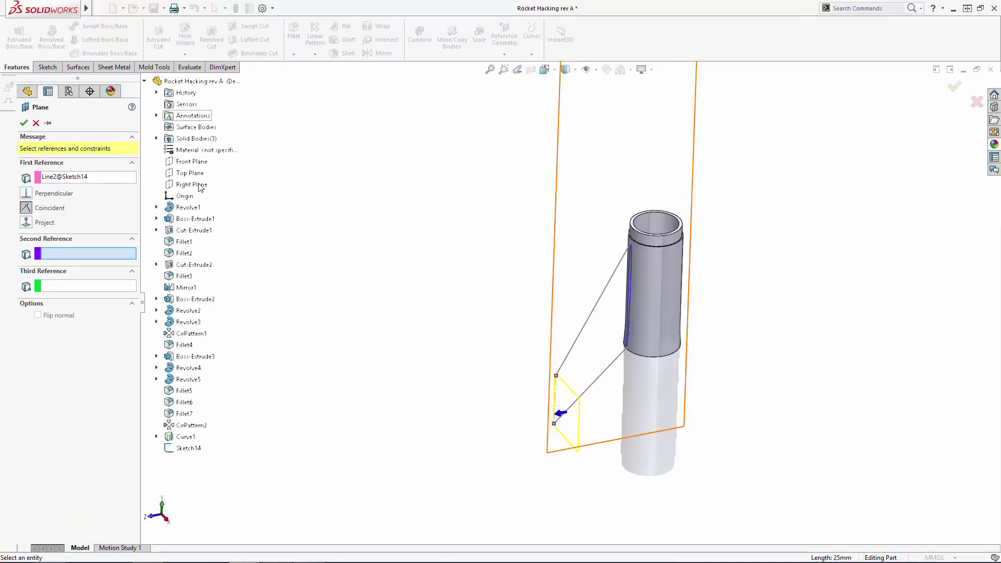
click(199, 184)
click(198, 185)
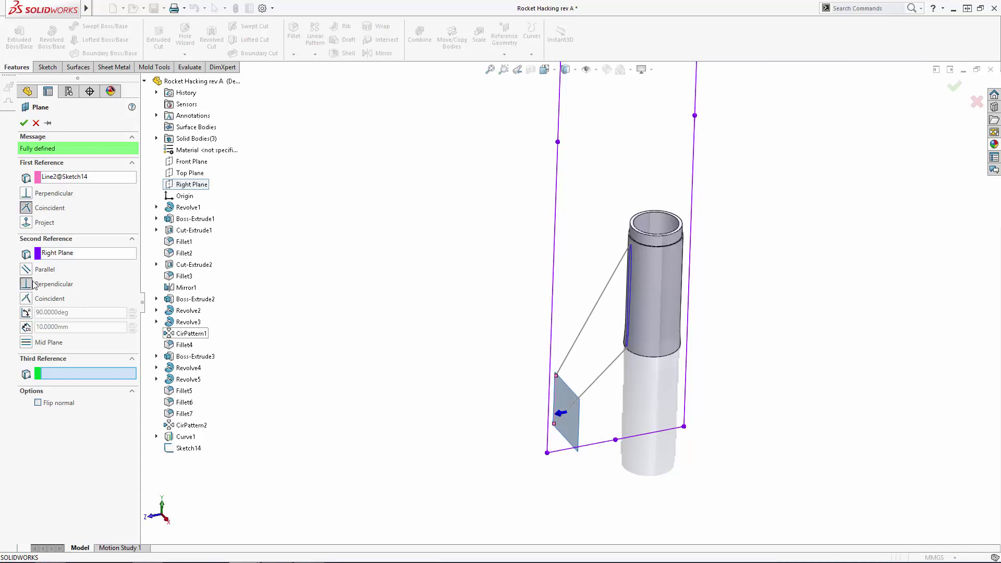
key(Return)
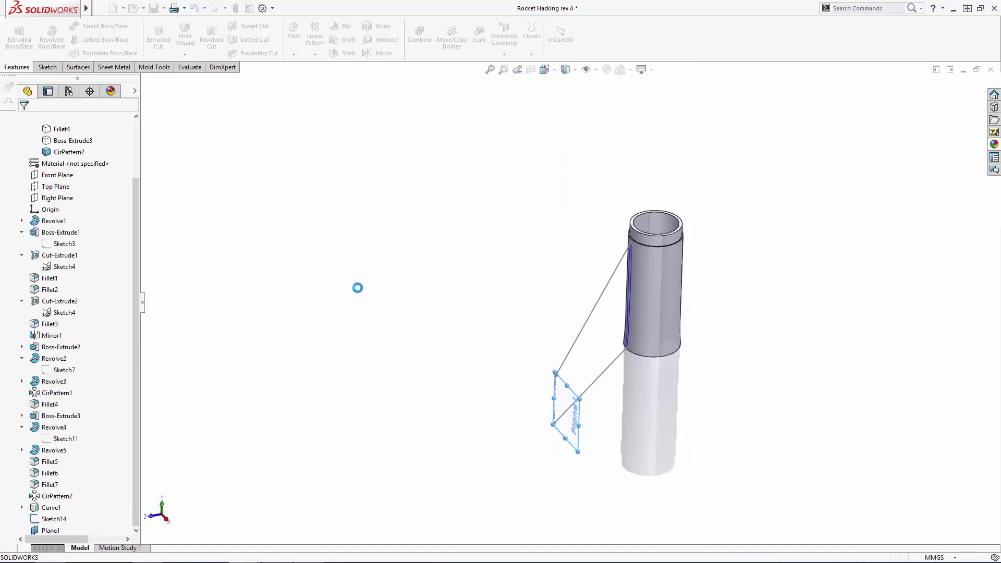
Start a new sketch on the new reference plane at the fin tip and view it face-on.
click(566, 428)
click(609, 396)
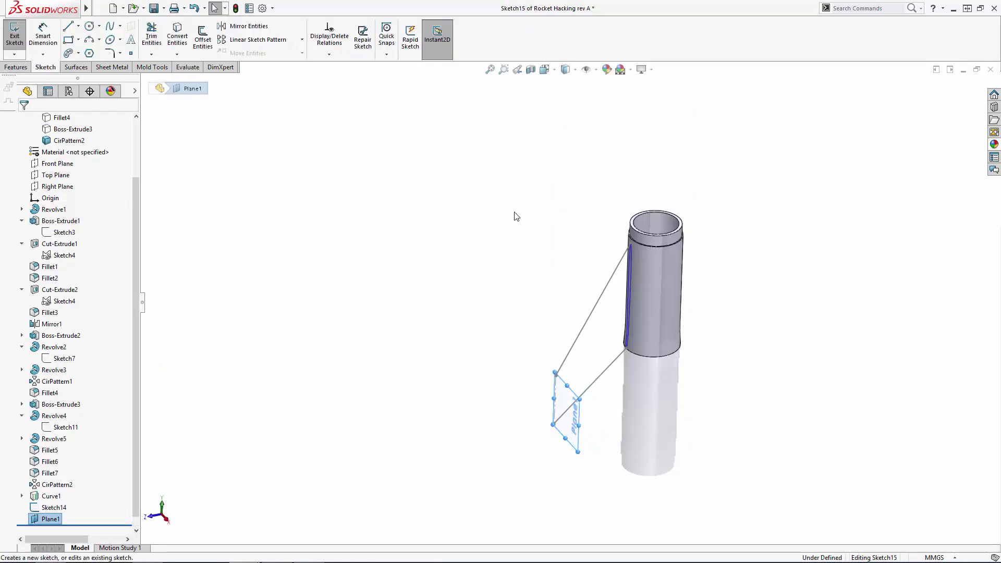
click(554, 76)
click(595, 128)
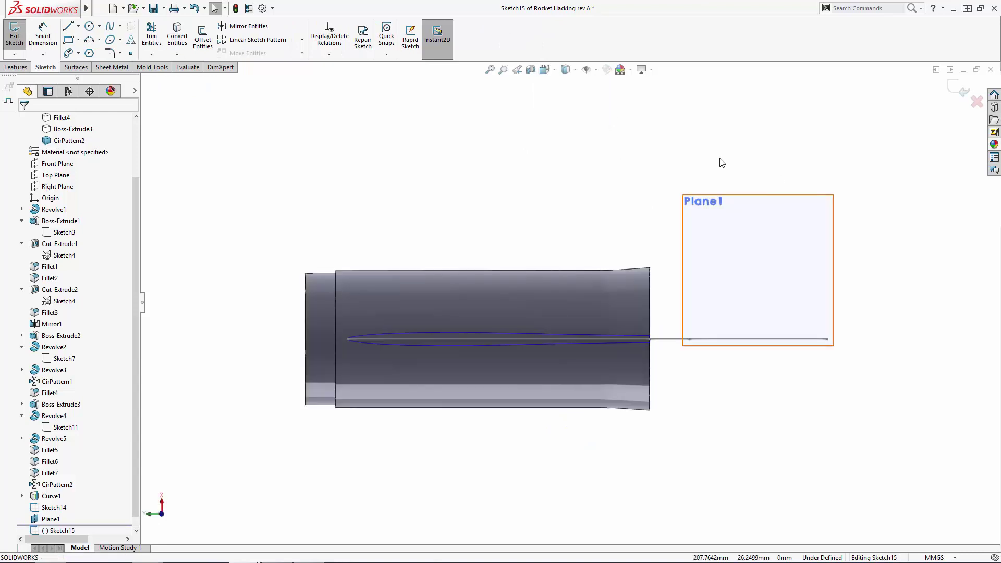
Draw three end-to-end construction line segments along the fin's tip line, spanning from its front endpoint to its rear endpoint.
scroll(661, 358, down, 3)
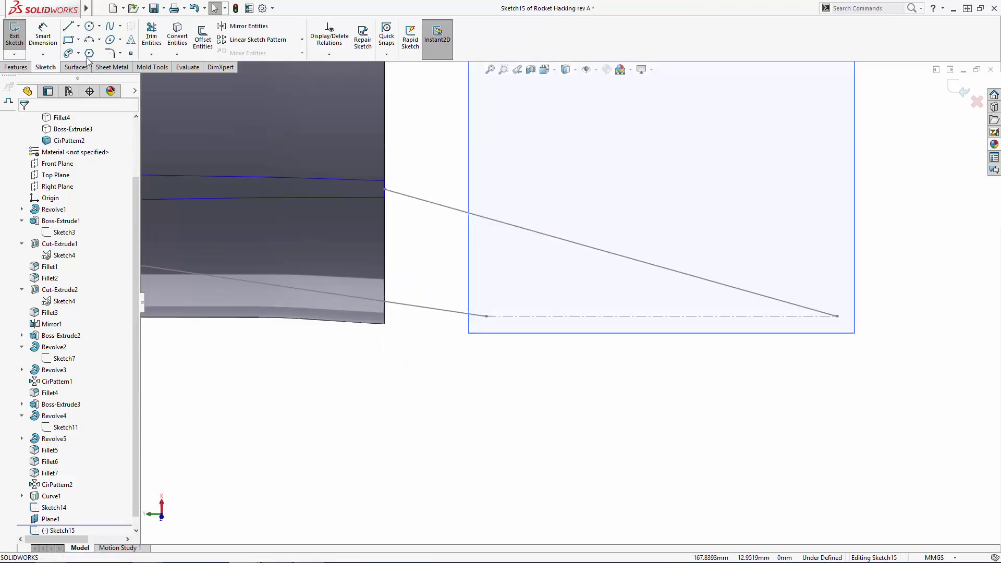
click(78, 26)
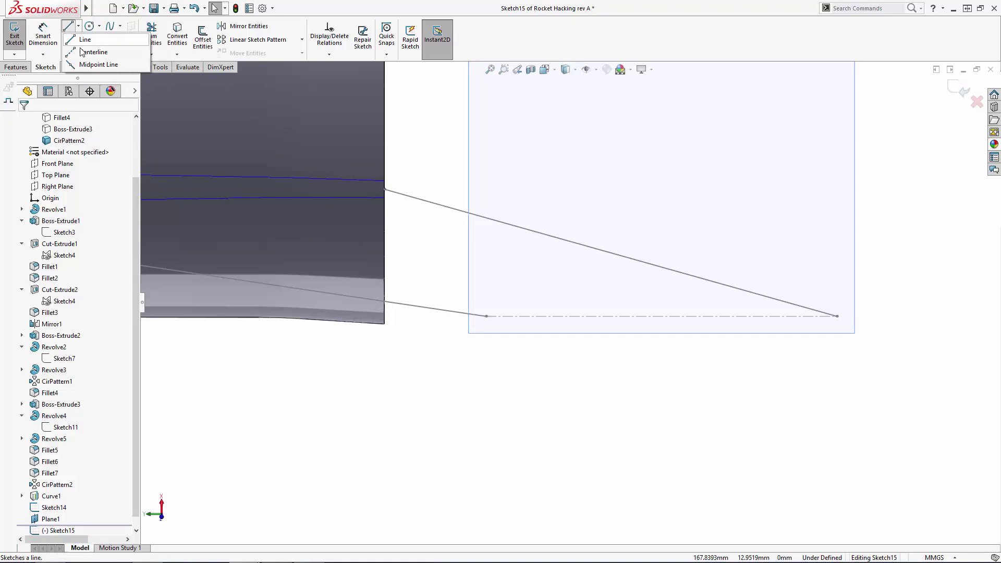
click(83, 52)
click(487, 317)
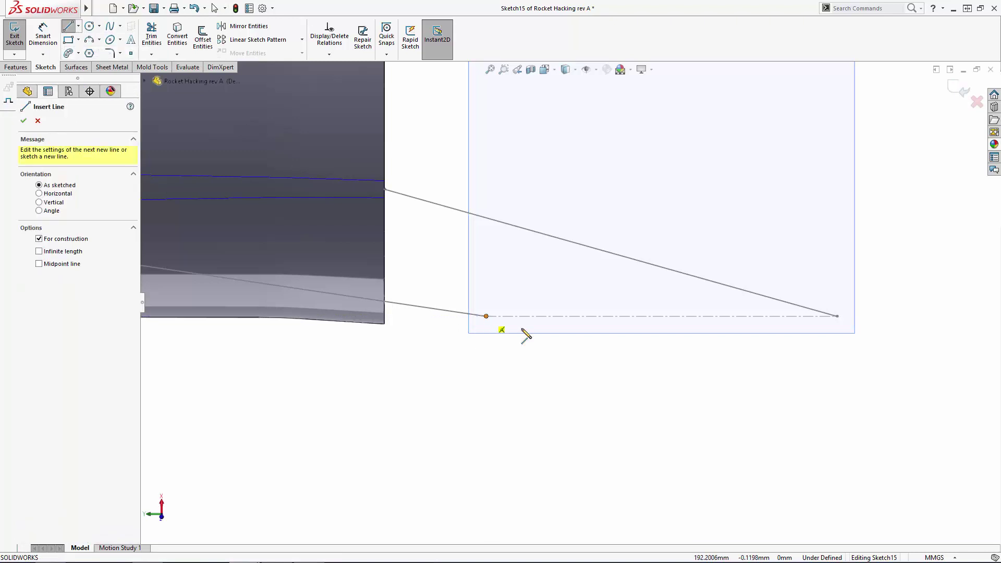
click(604, 316)
click(716, 316)
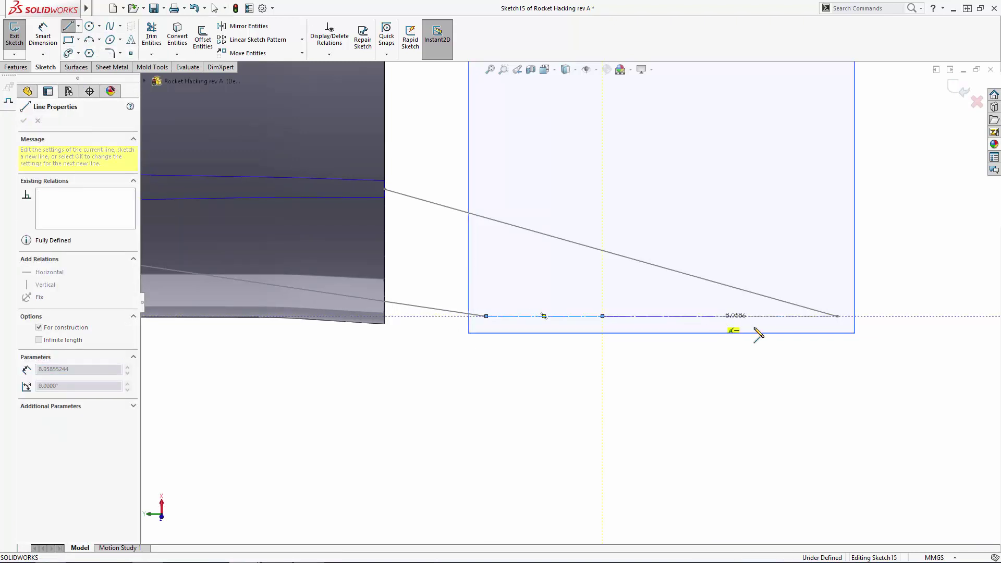
double_click(837, 316)
key(Escape)
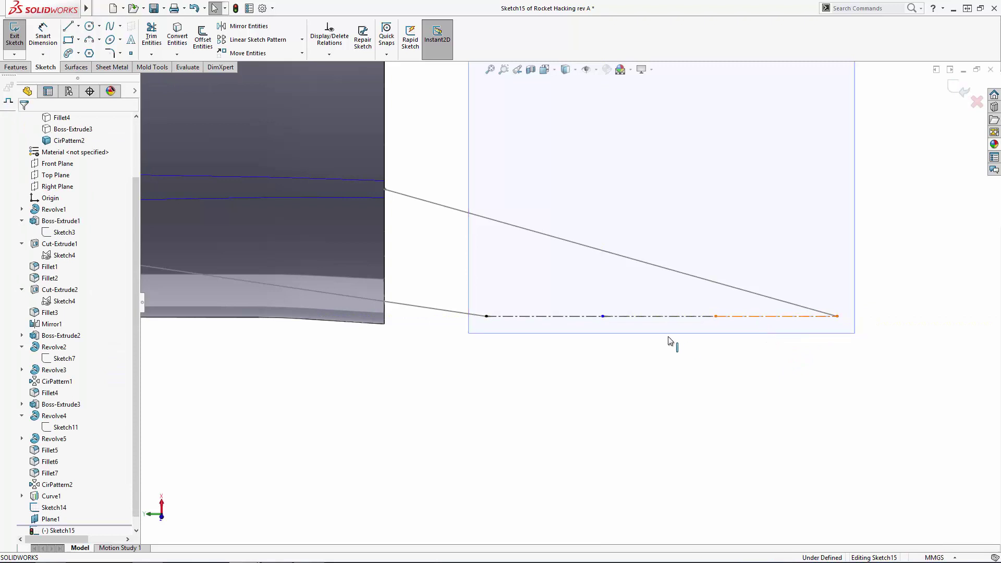
Add an Equal relation to the three construction segments.
ctrl+click(569, 323)
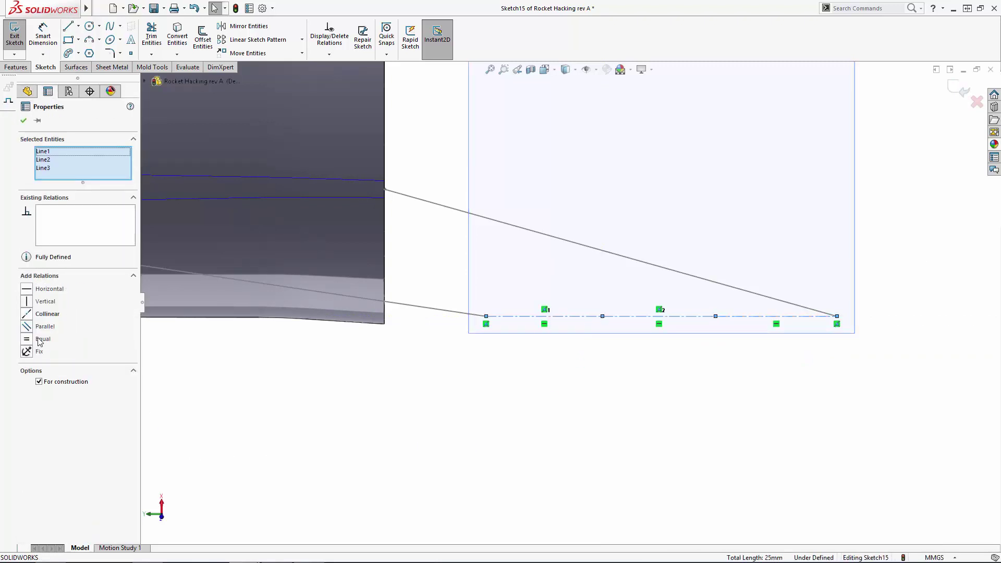
click(39, 339)
click(440, 387)
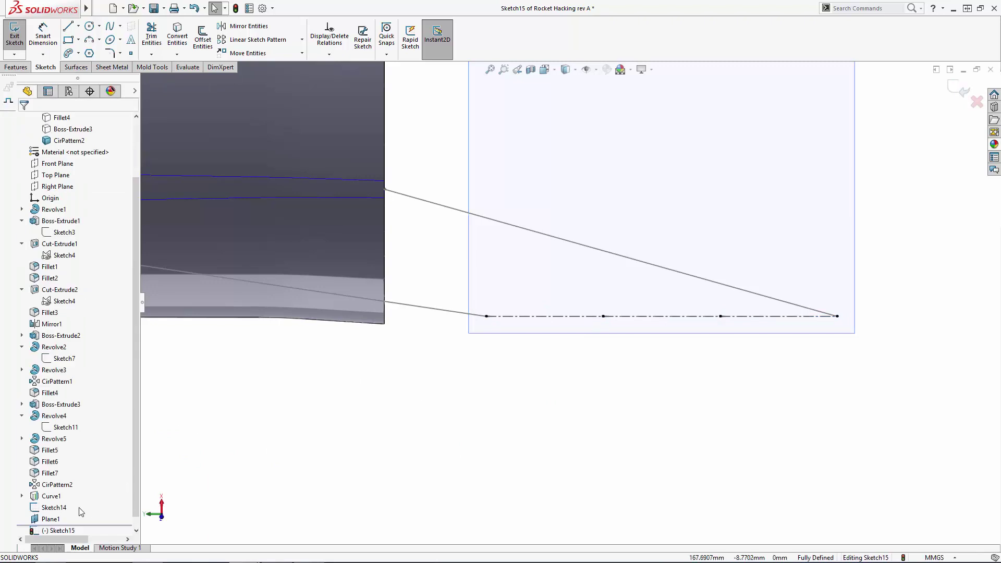
Hide the fin's side outline sketch and the lower tube body.
click(63, 509)
click(70, 494)
double_click(415, 447)
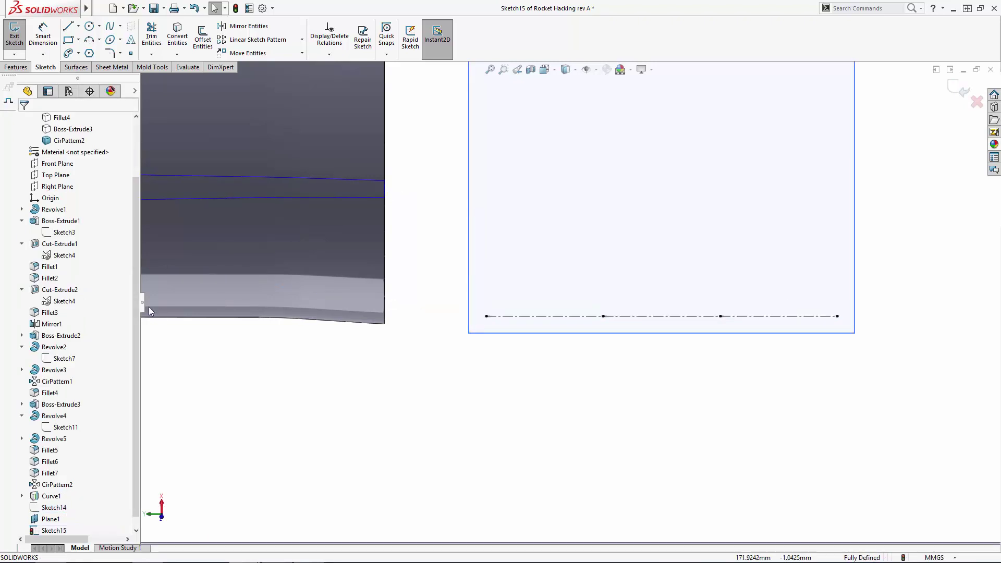
click(205, 261)
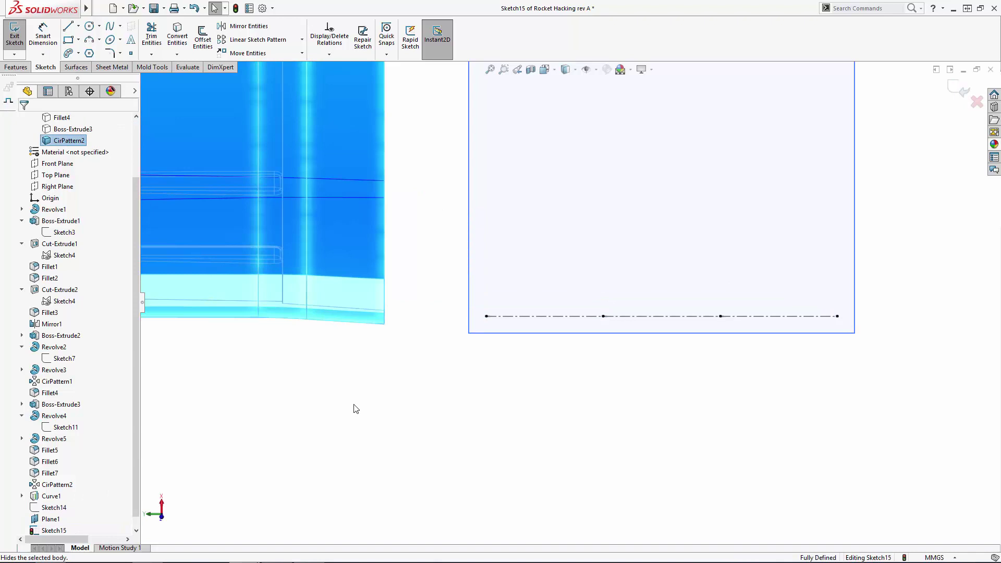
key(Tab)
Sketch a spline from the front endpoint through a point about 1.07 mm below the first division, closing its rear with a vertical line about 0.55 mm long.
click(545, 69)
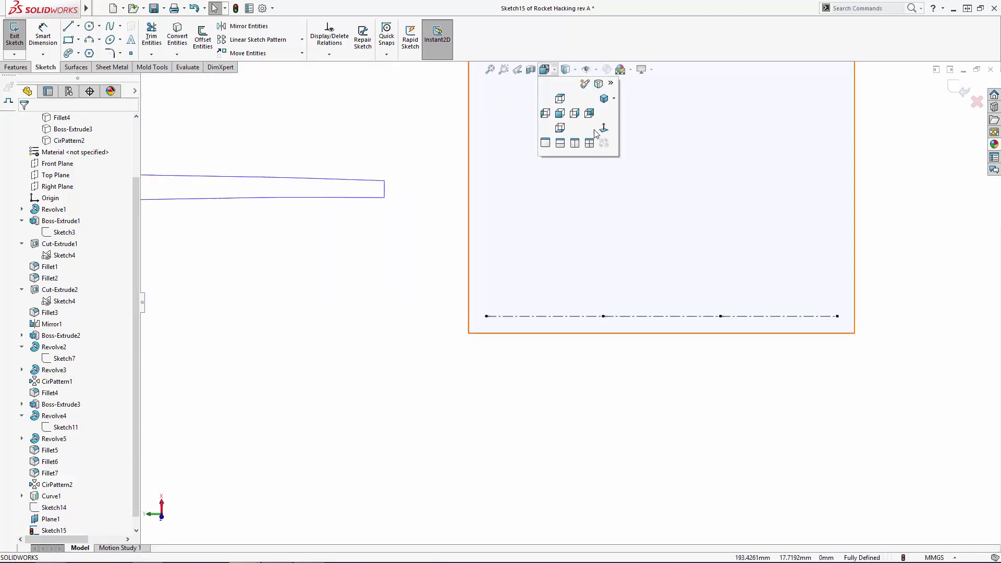
click(604, 137)
scroll(804, 326, down, 10)
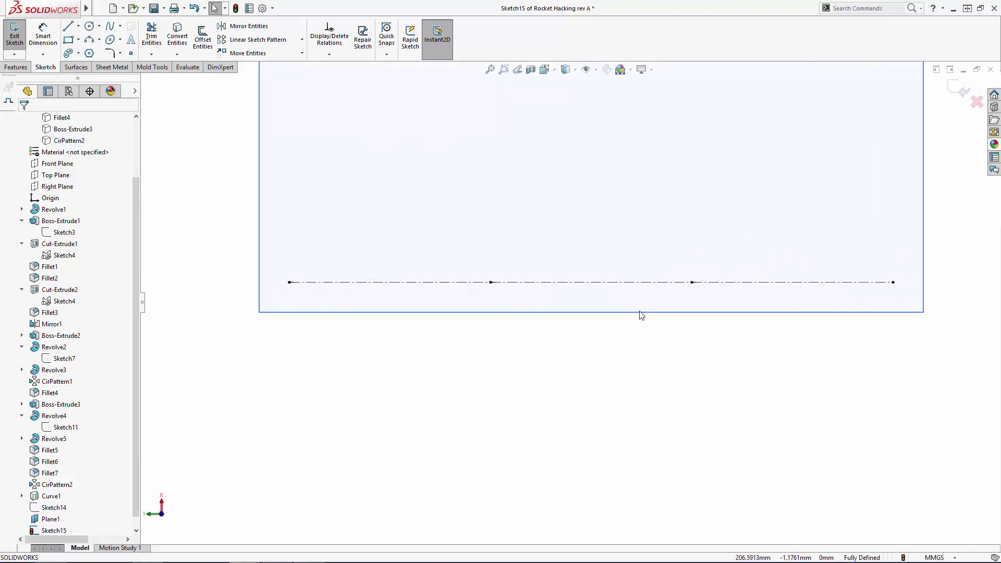
click(110, 27)
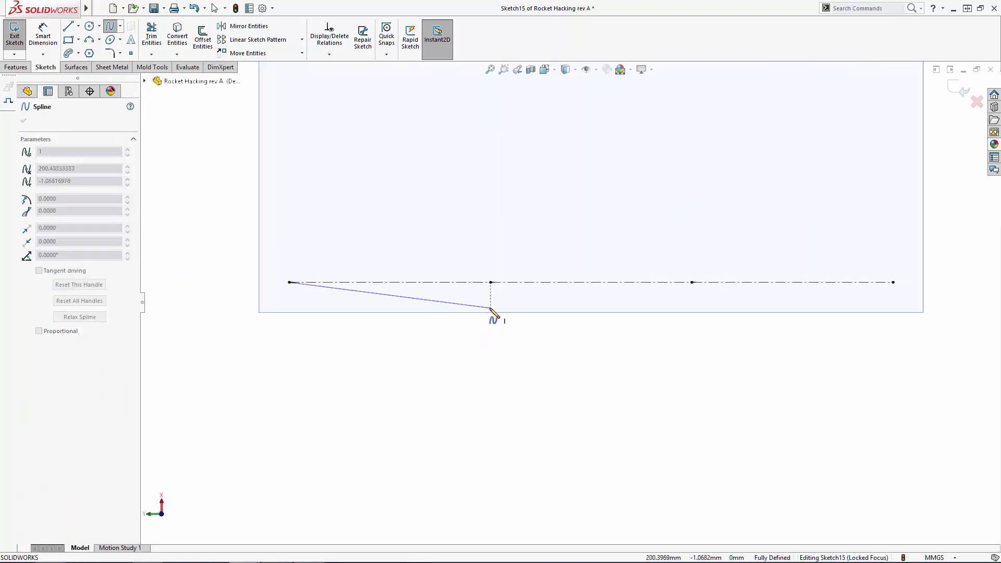
click(490, 308)
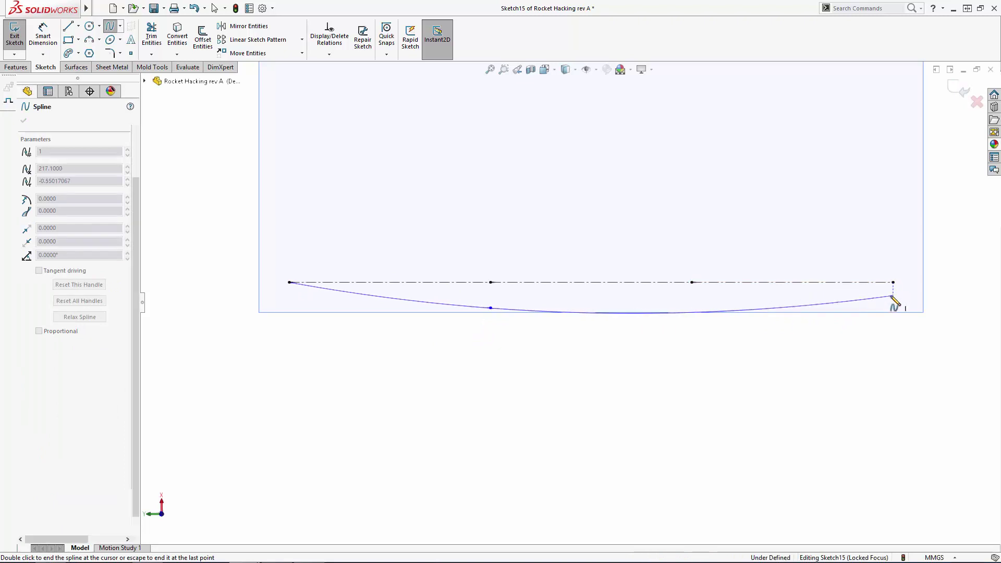
double_click(892, 296)
click(893, 296)
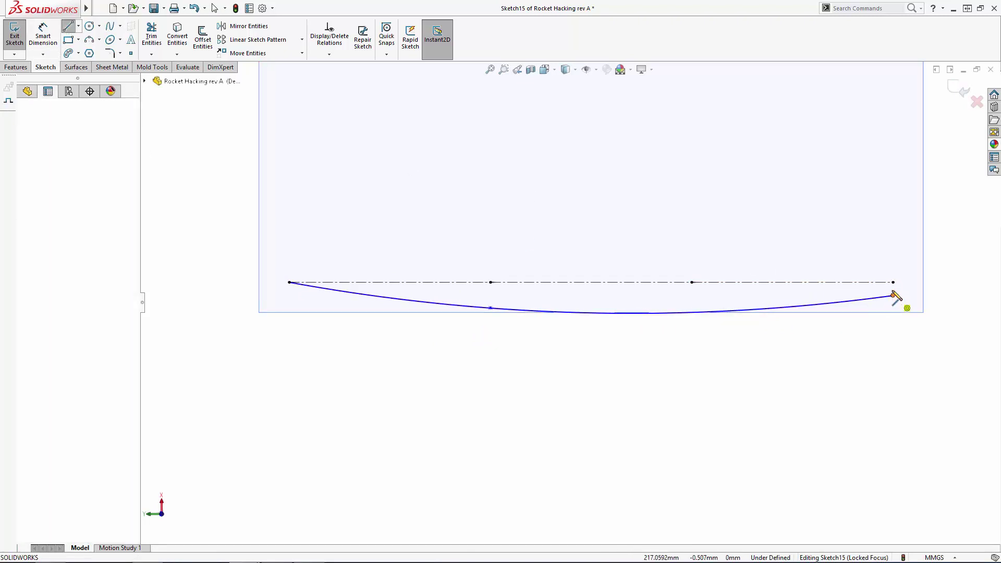
click(893, 283)
key(Escape)
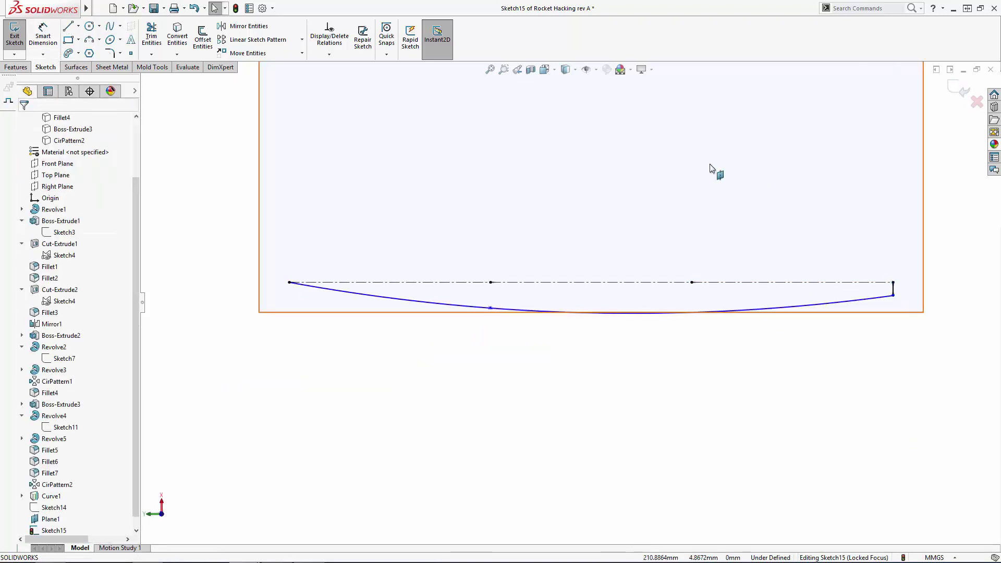
Dimension the short vertical line at the profile's rear end as 0.625 mm.
click(43, 34)
click(893, 290)
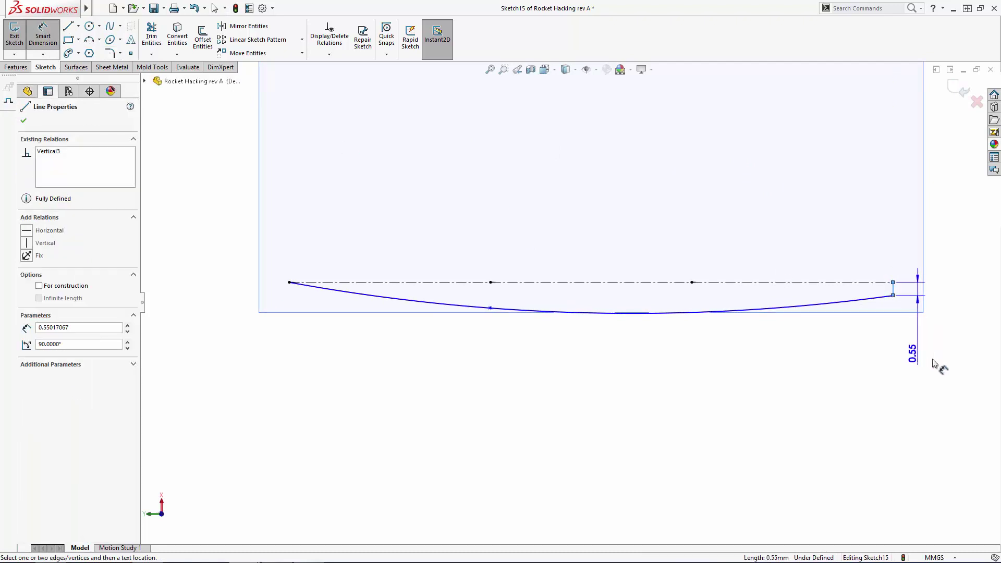
click(939, 364)
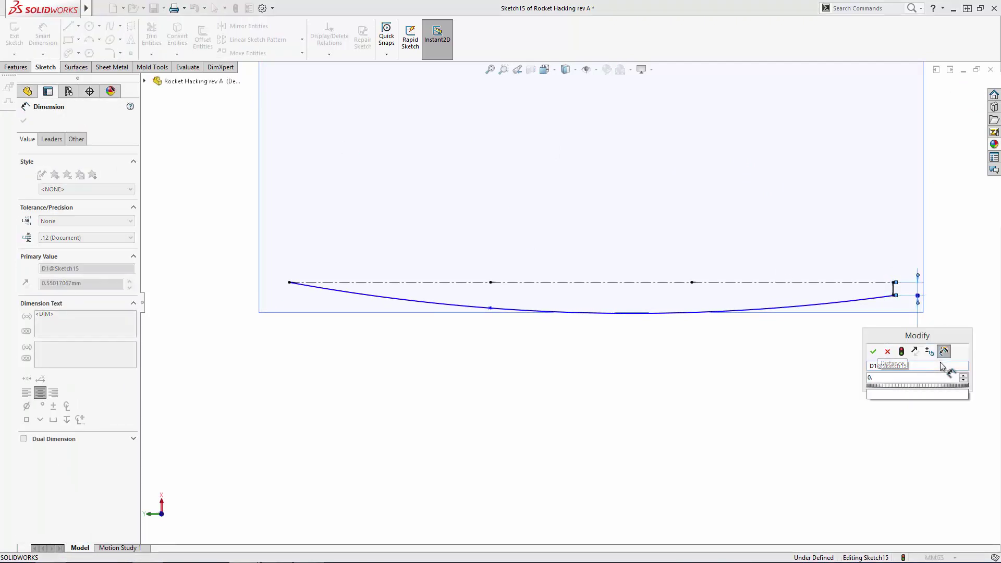
key(Return)
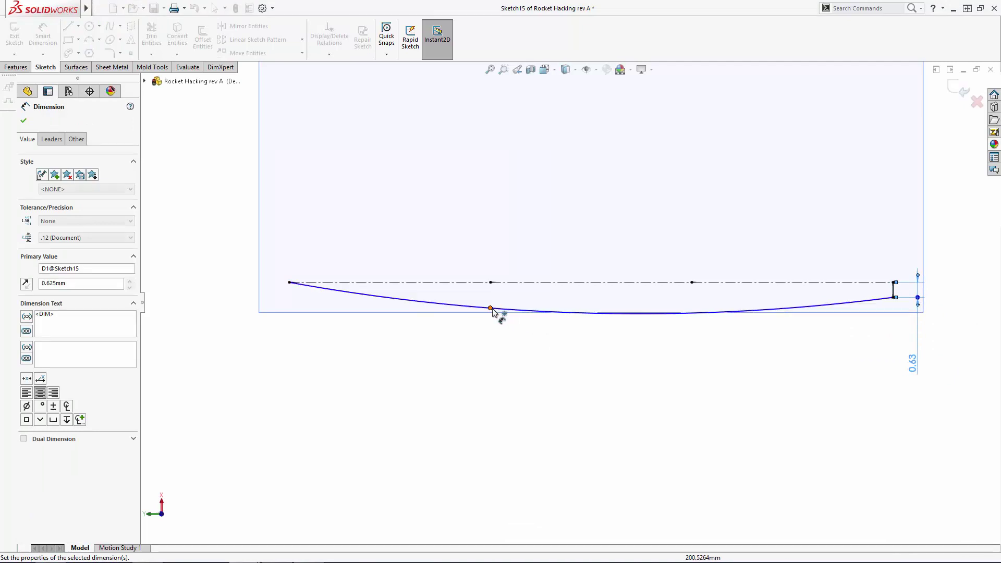
Dimension the vertical distance between the first division point and the spline's middle point as 1.25 mm.
click(491, 285)
click(490, 307)
click(542, 232)
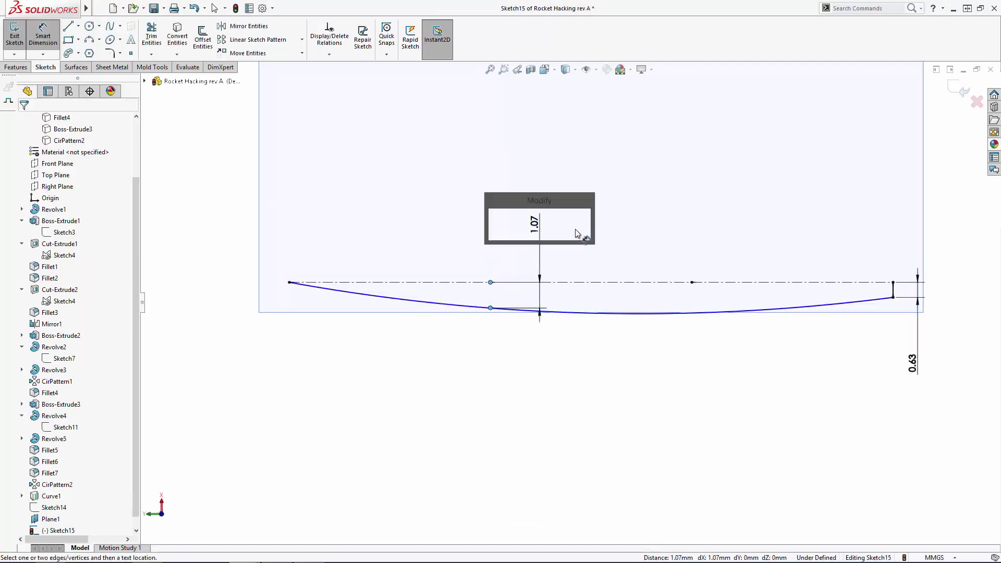
text(1.25)
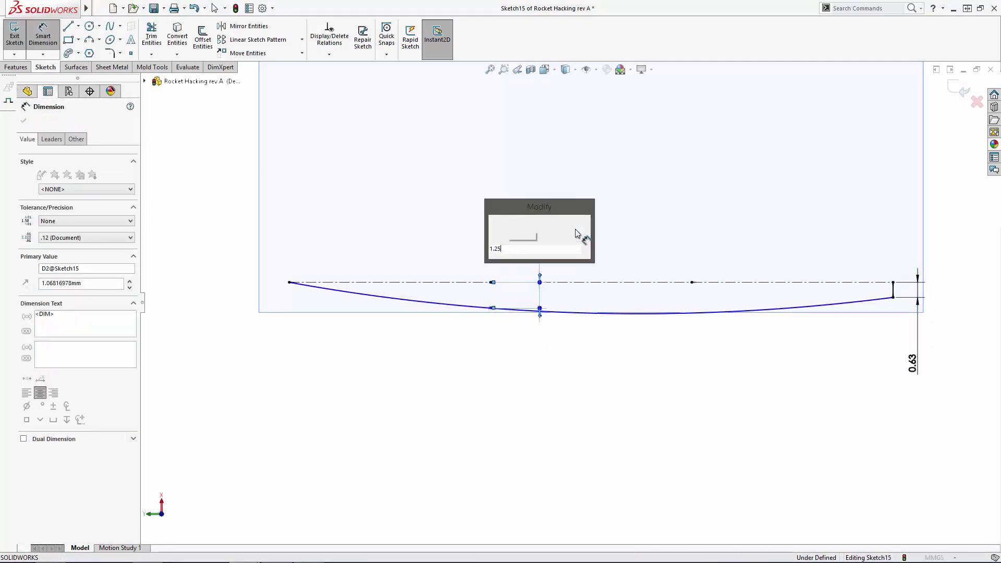
key(Return)
key(Escape)
key(Escape)
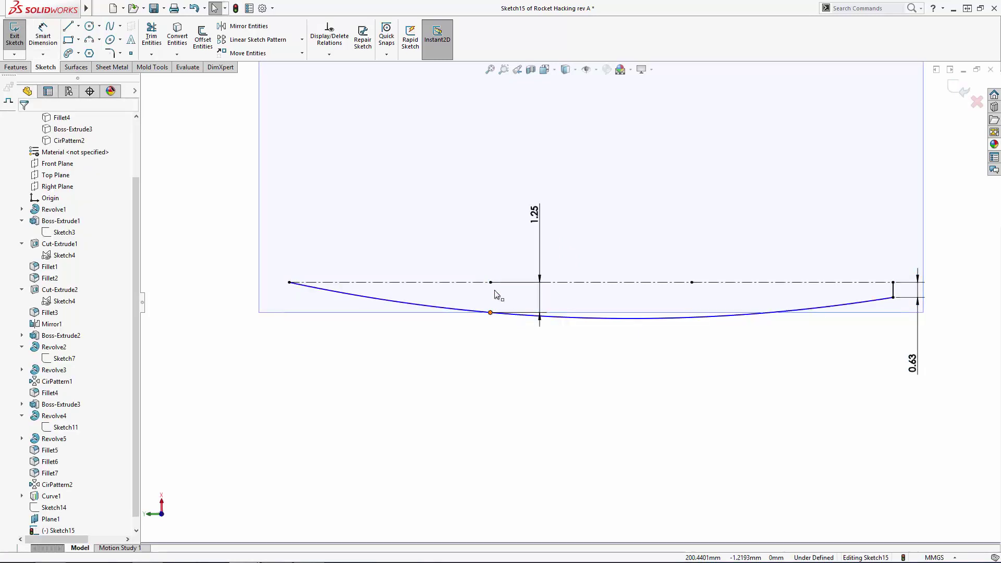
Add a Vertical relation between the spline's middle point and the first division point.
click(490, 282)
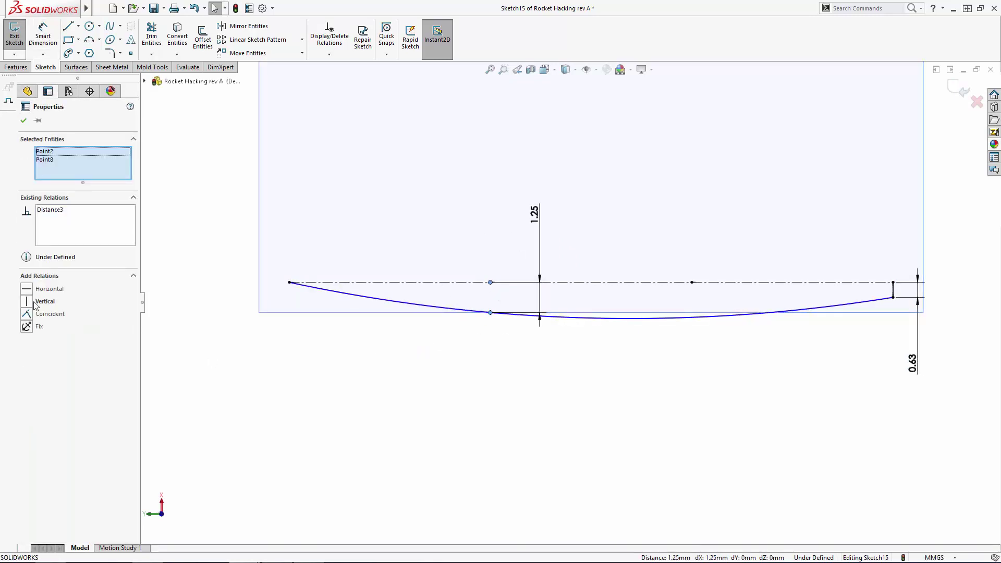
click(35, 303)
click(479, 410)
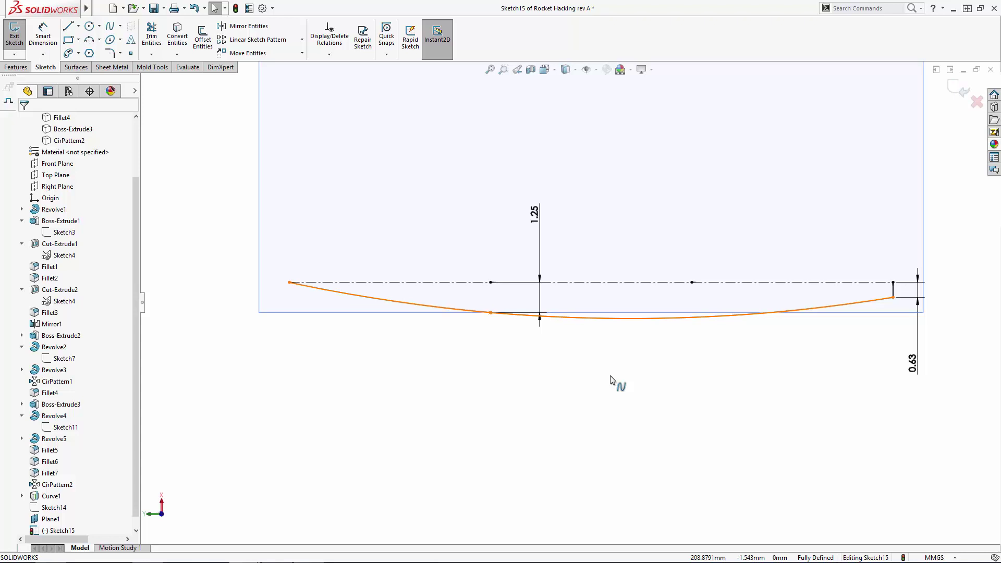
Make the spline's middle tangent handle horizontal and tilt its rear handle to about 2.4° to straighten the curve toward the tail.
click(612, 380)
drag(572, 324, 572, 316)
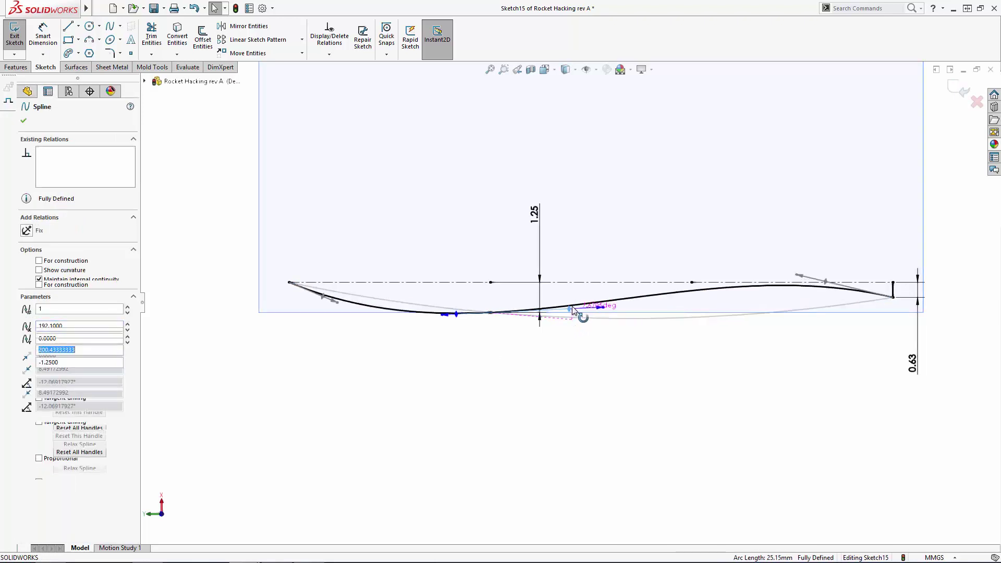
click(27, 232)
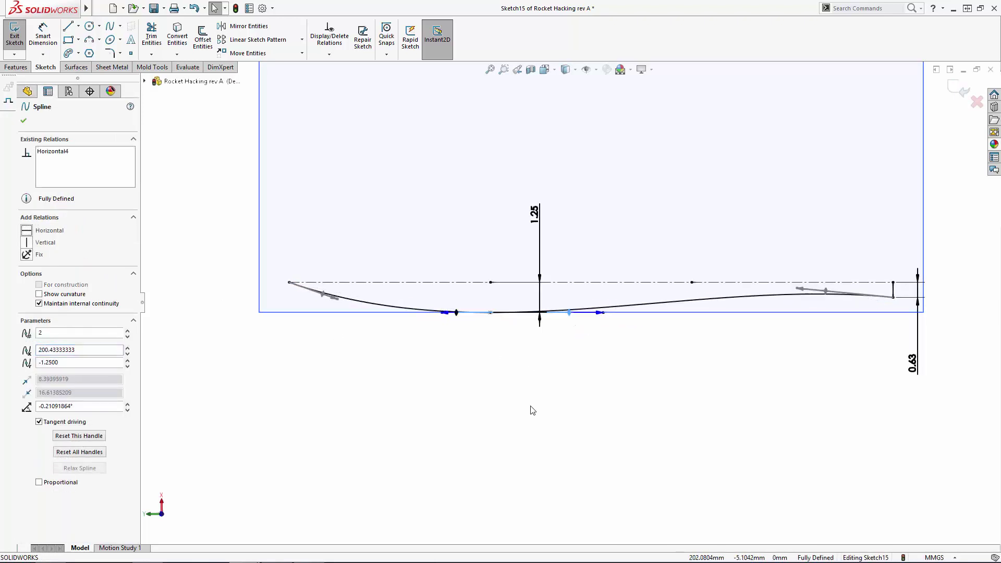
drag(798, 295, 799, 301)
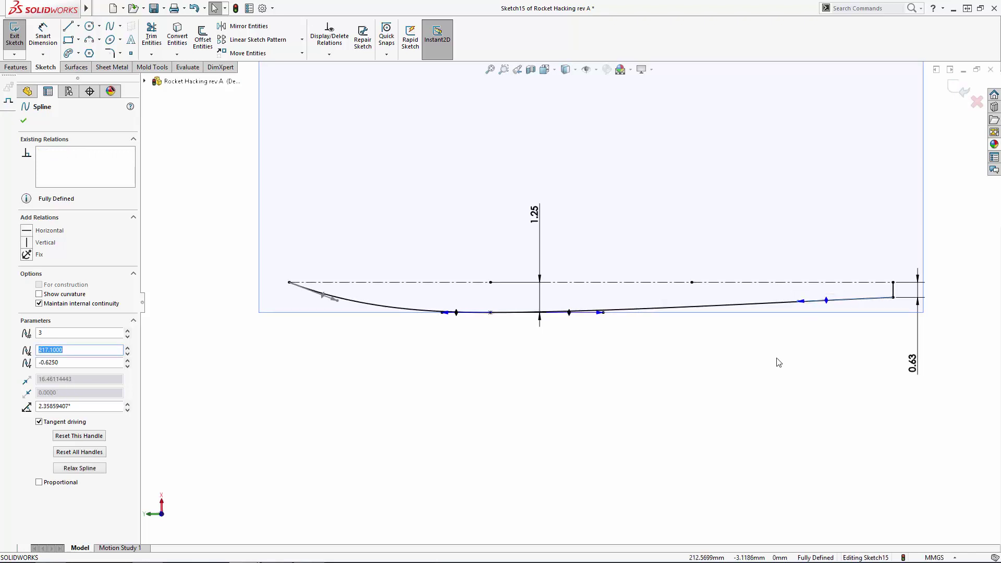
Make the spline's front tangent handle vertical and shorten it to form a small rounded nose.
drag(336, 301, 293, 324)
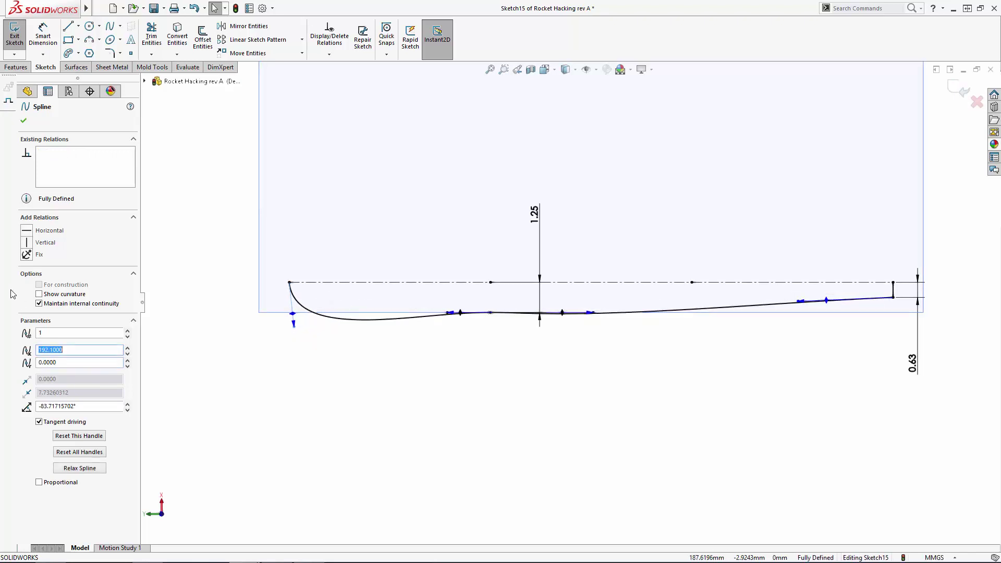
scroll(281, 311, down, 5)
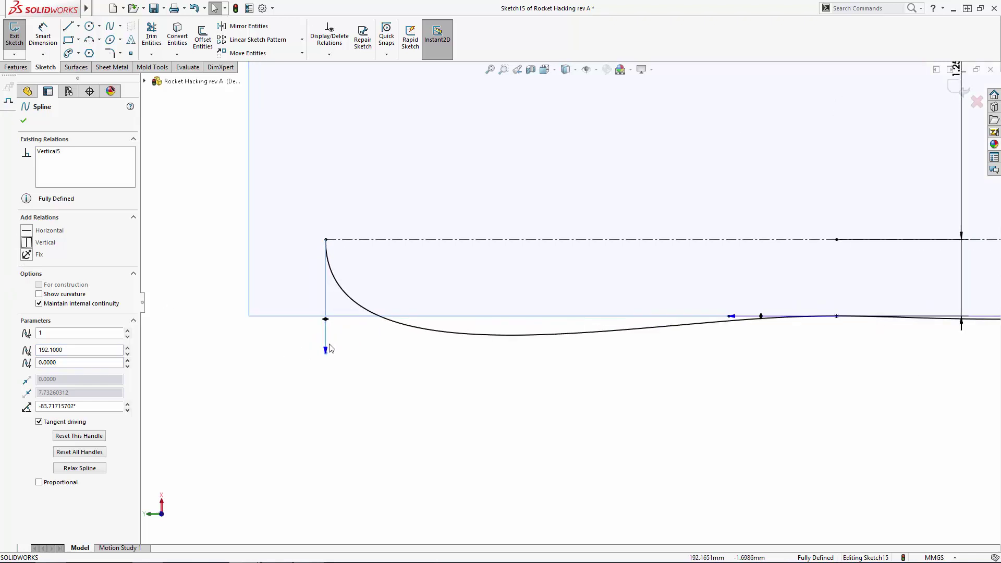
drag(327, 311, 331, 277)
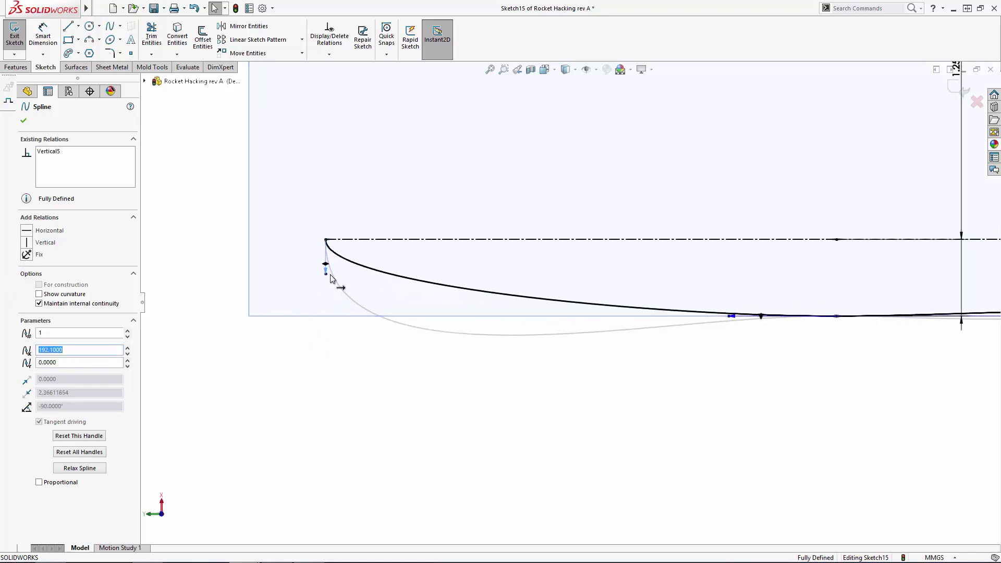
click(472, 391)
Mirror the spline and short end line about the construction centerline and exit the sketch.
scroll(471, 391, up, 3)
scroll(755, 306, up, 2)
scroll(744, 340, down, 2)
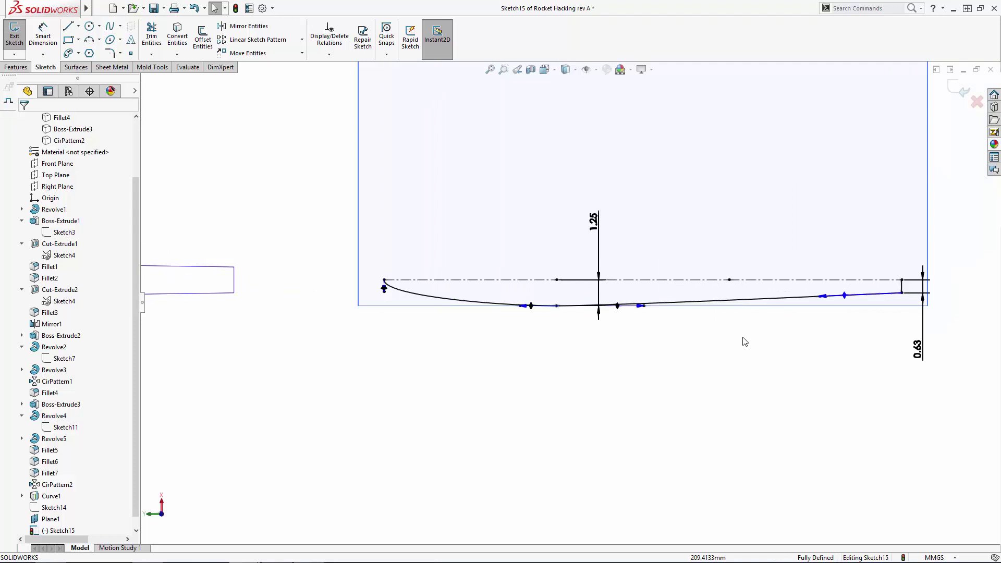
click(245, 29)
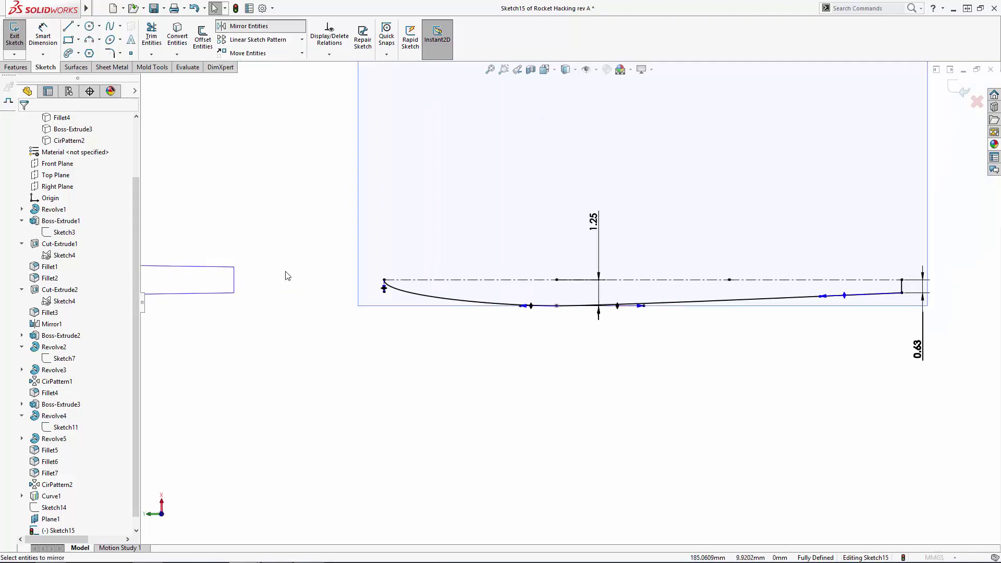
drag(874, 293, 873, 292)
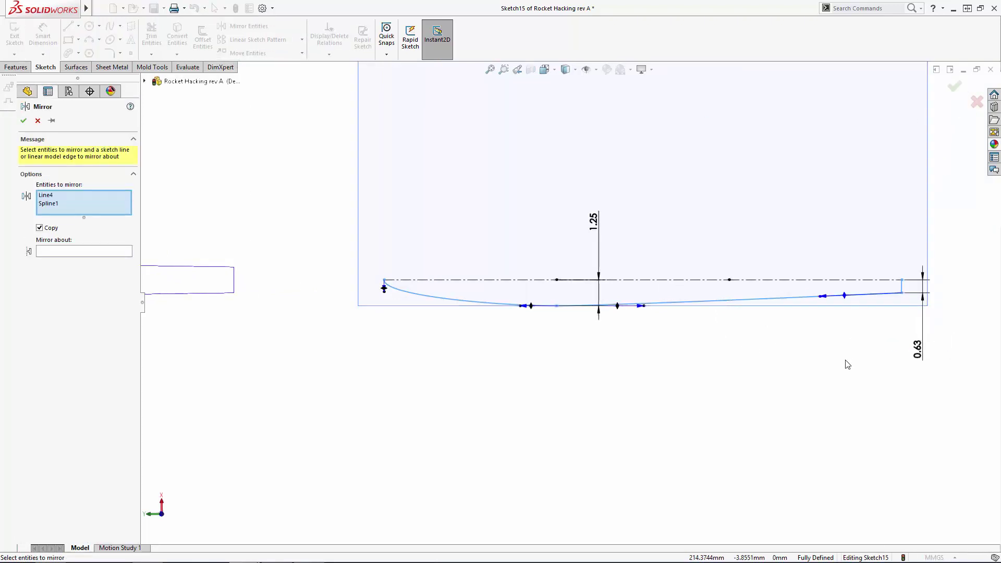
click(118, 252)
click(512, 280)
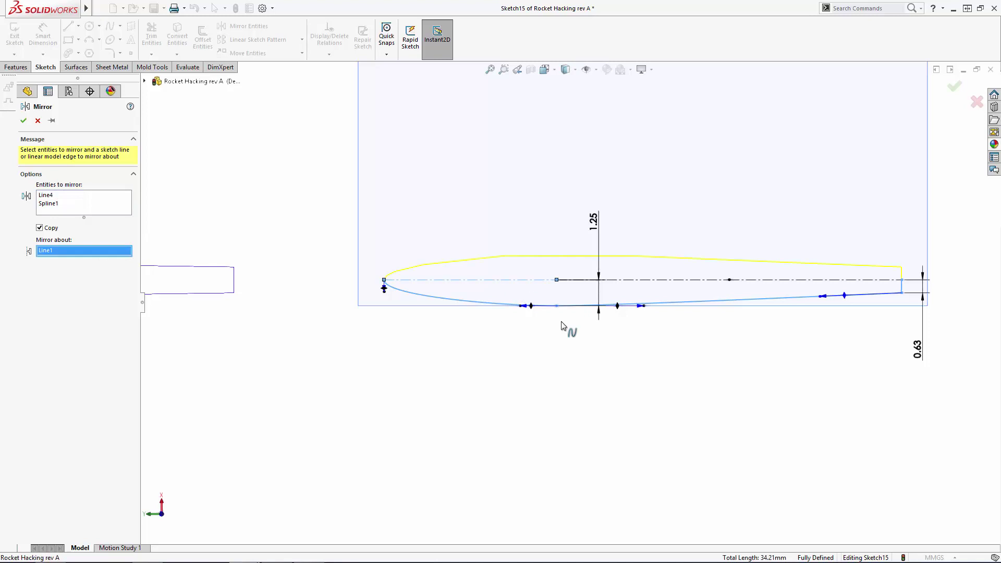
click(956, 84)
double_click(543, 376)
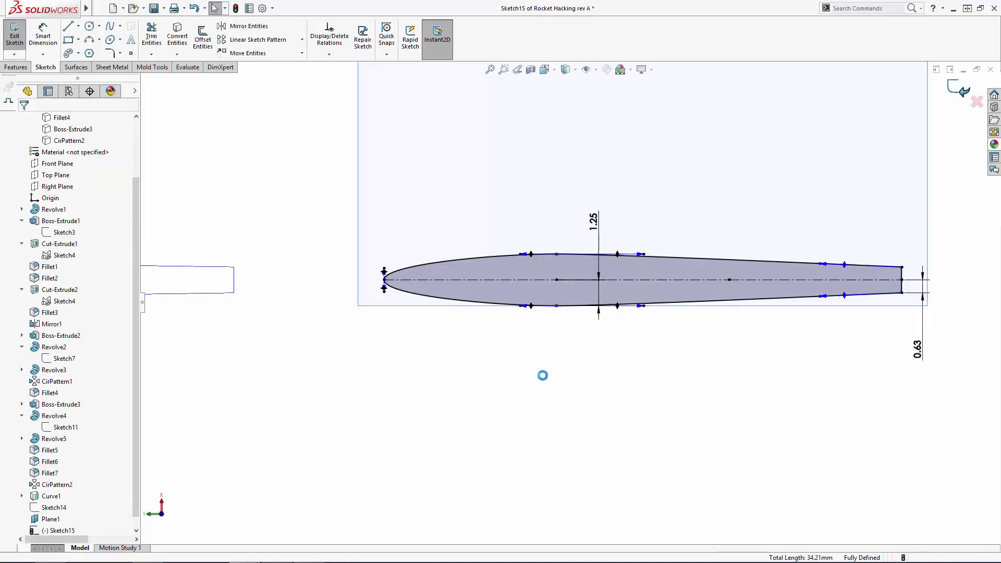
scroll(543, 376, up, 5)
scroll(545, 380, down, 3)
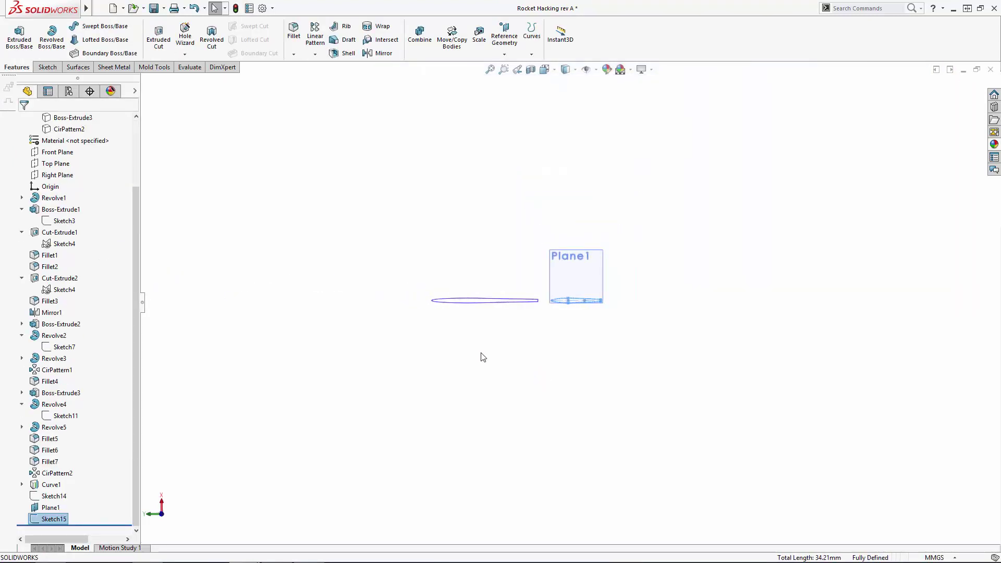
Show the fin's side outline sketch together with the root curve and tip profile.
mouse_move(480, 353)
middle_down()
mouse_move(542, 353)
mouse_move(503, 404)
middle_up()
scroll(455, 456, up, 5)
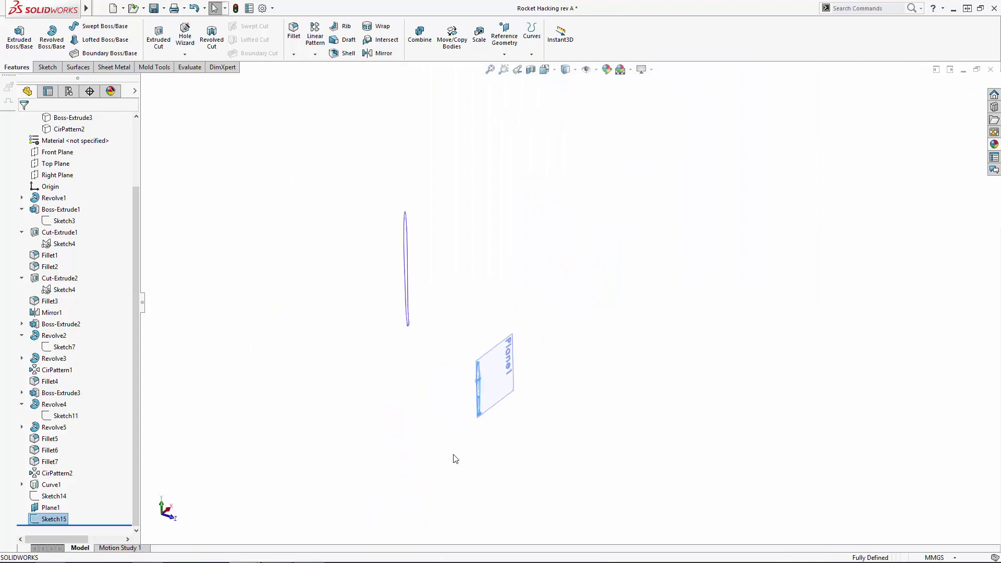
scroll(585, 511, down, 5)
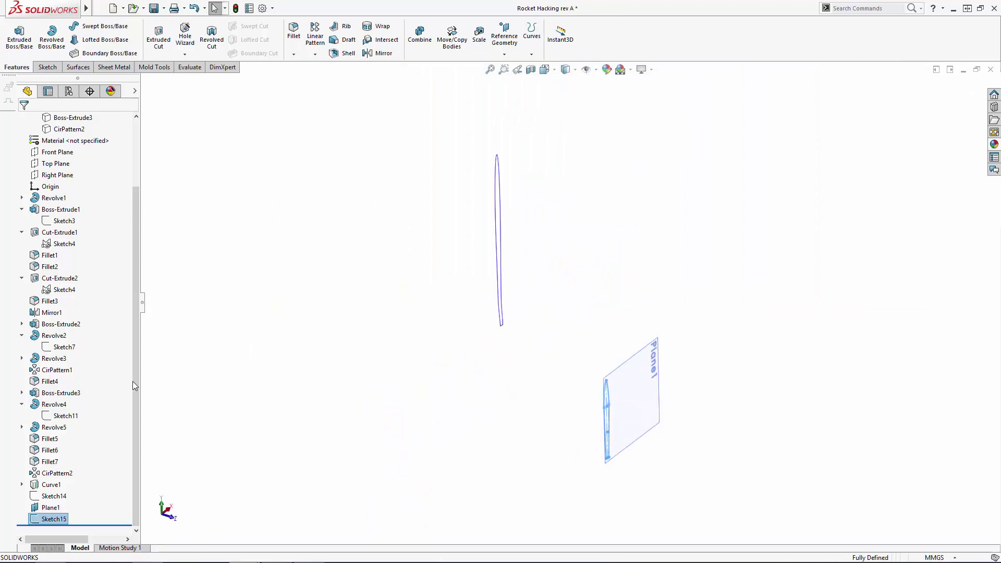
click(54, 495)
click(71, 476)
click(320, 404)
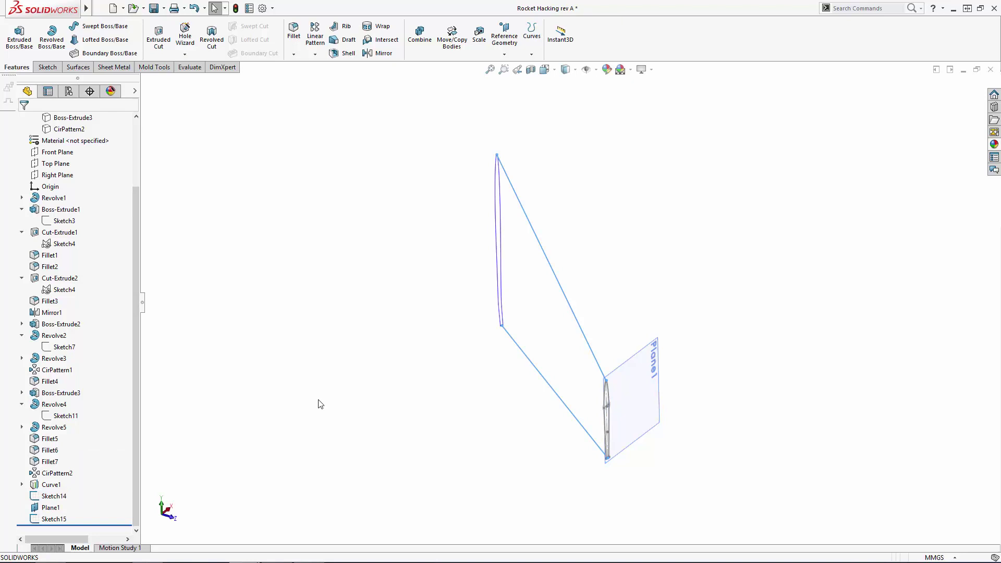
Hide Plane1 and show the lower tube body.
click(650, 390)
click(711, 356)
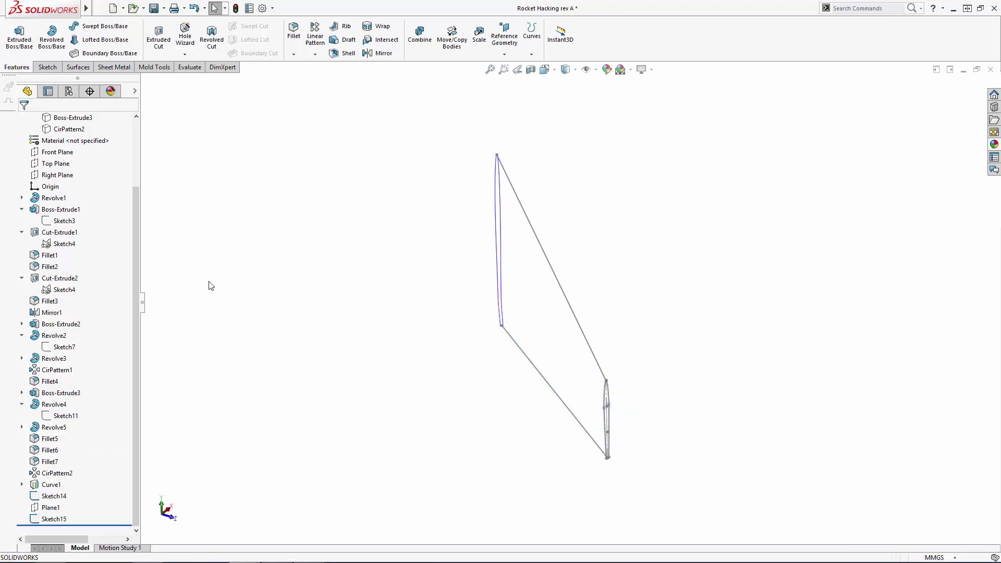
click(76, 129)
click(87, 115)
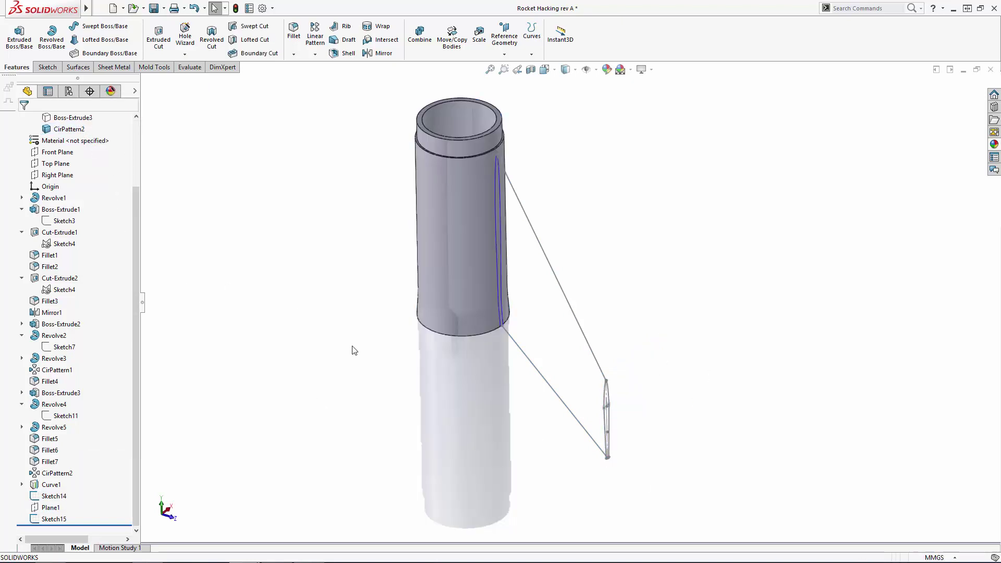
Start a Boundary Boss/Base with the root curve and the tip profile sketch as the Direction 1 curves.
click(106, 53)
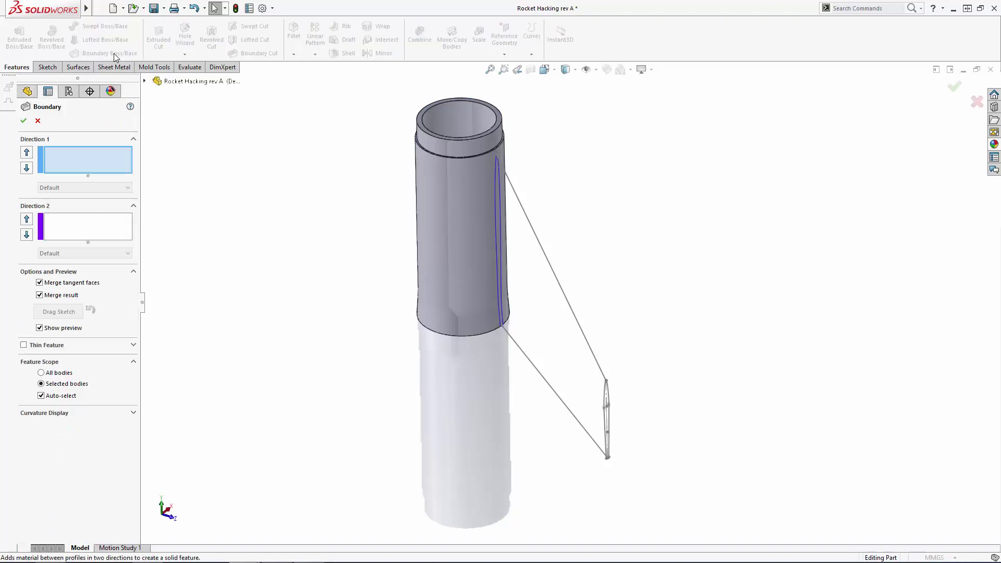
click(495, 172)
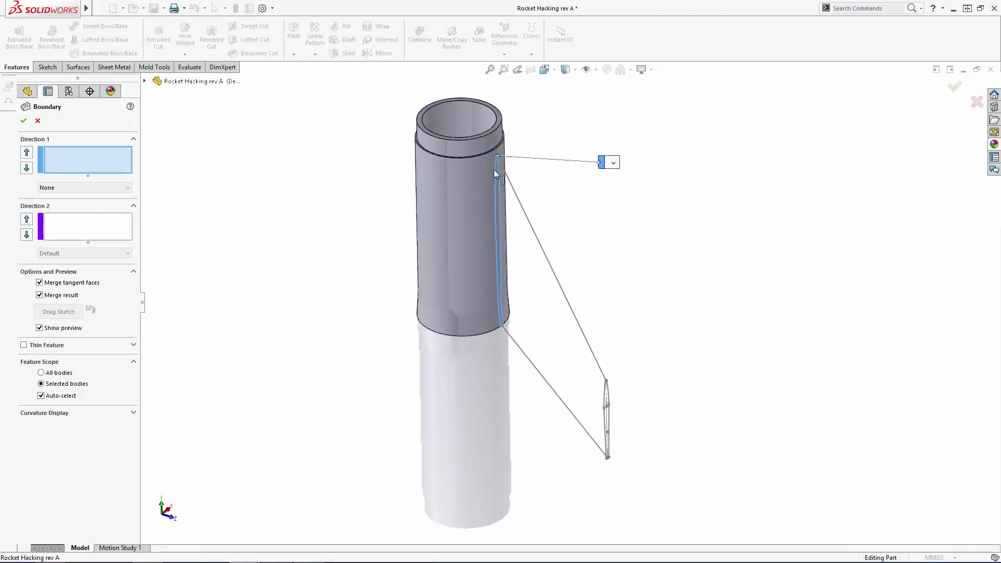
click(606, 394)
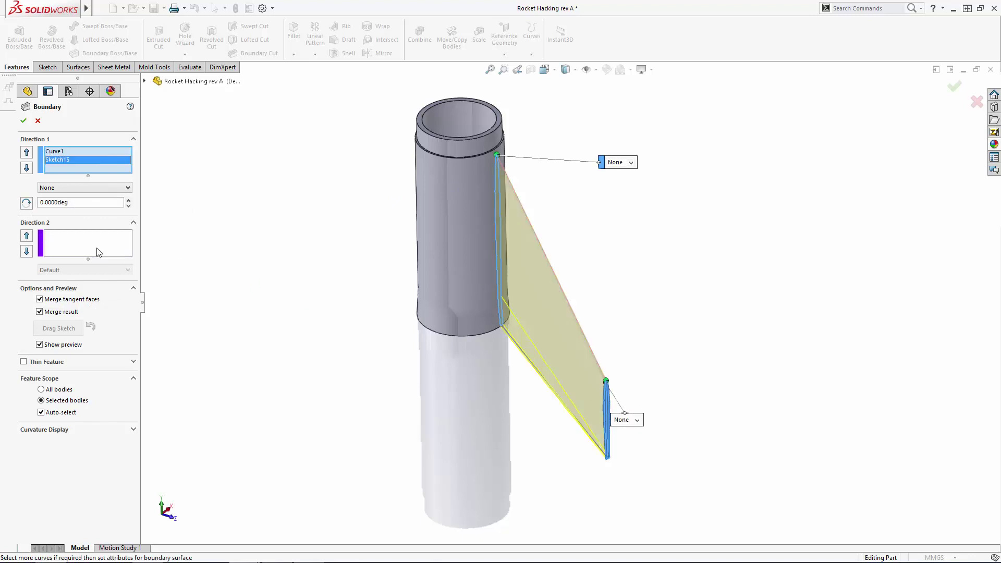
Add the outline's upper slanted line as an open loop for Direction 2 of the boundary.
click(79, 235)
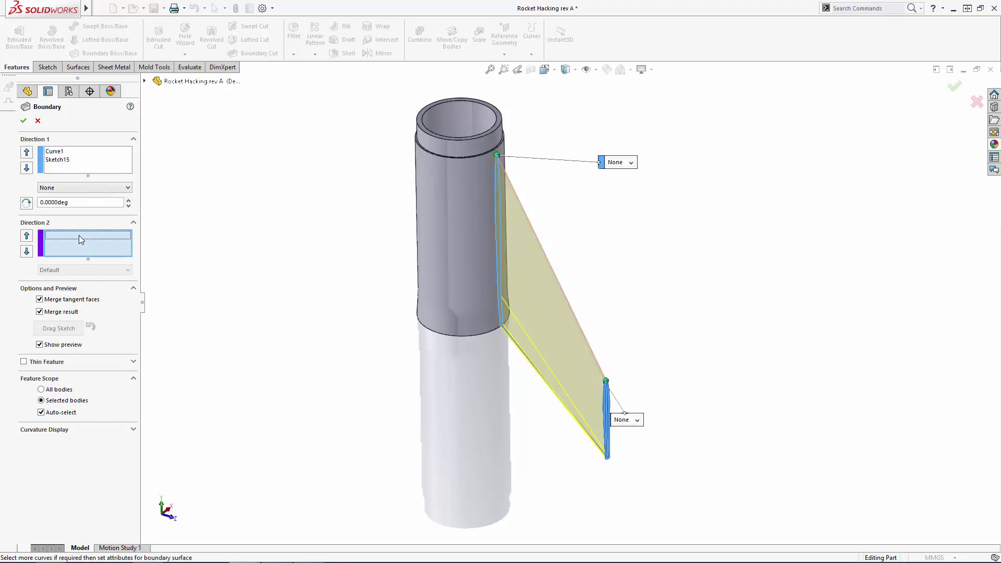
right_click(79, 236)
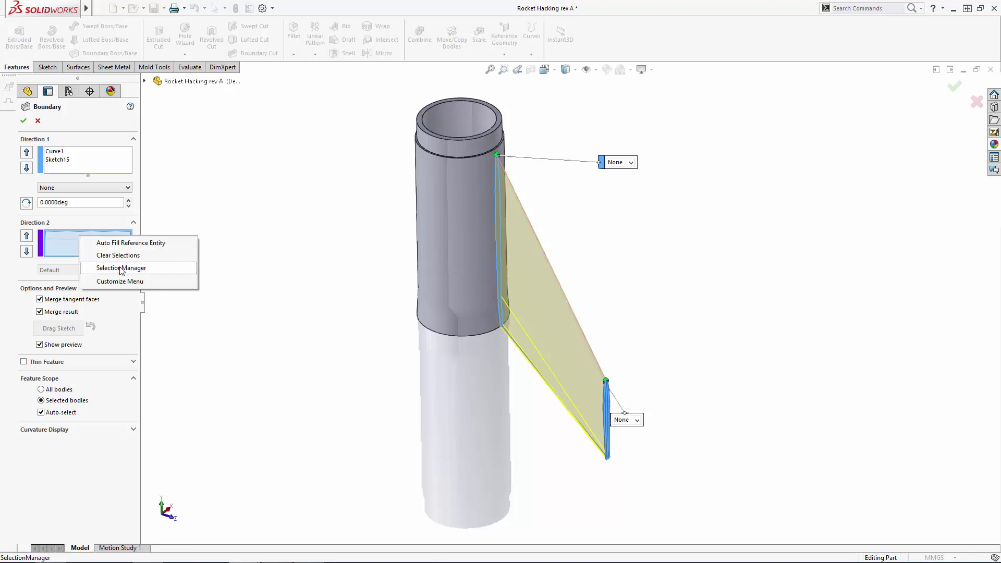
click(121, 268)
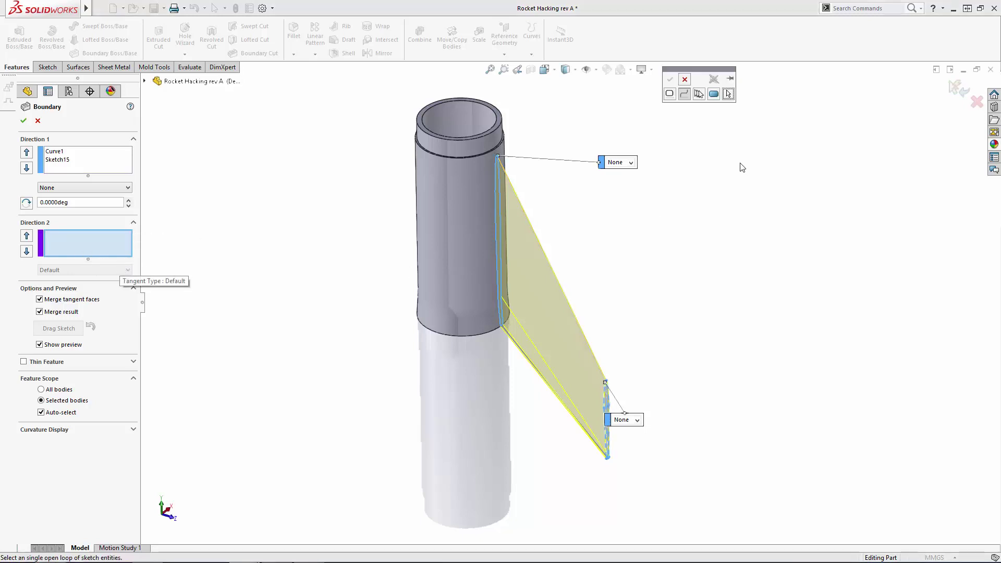
click(555, 277)
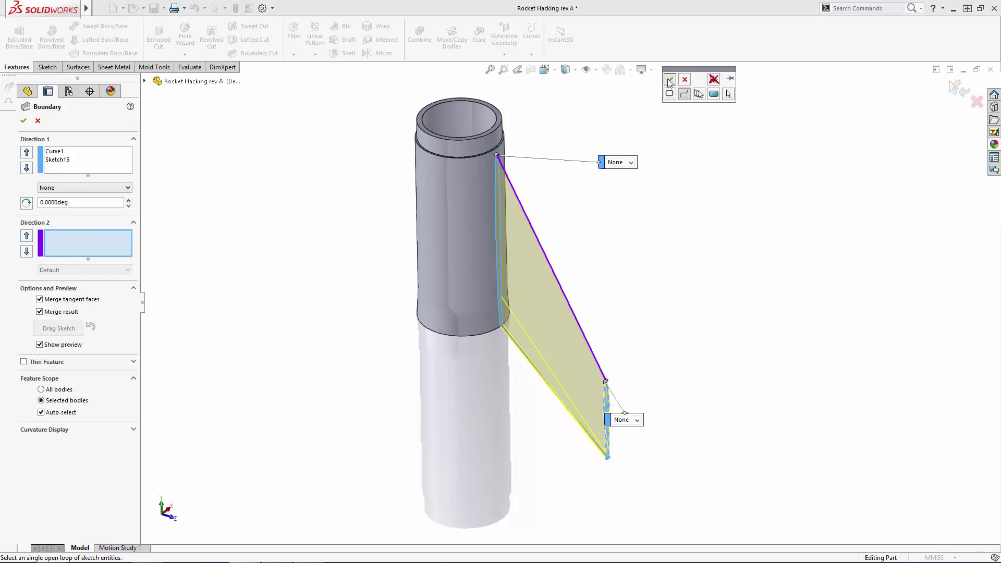
right_click(689, 165)
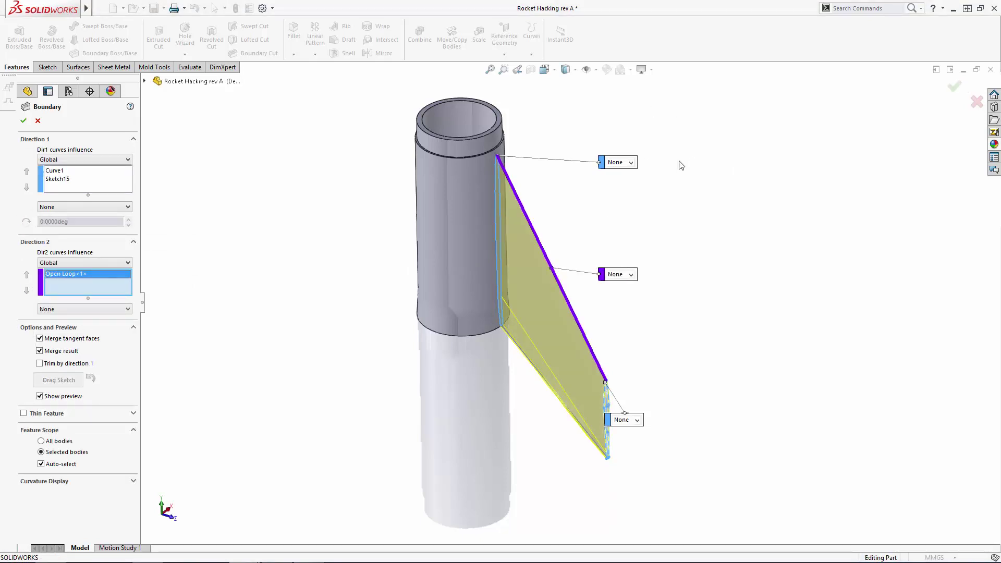
Add the outline's lower slanted line as a second Direction 2 open loop and create the fin with Merge result off.
right_click(102, 292)
click(129, 320)
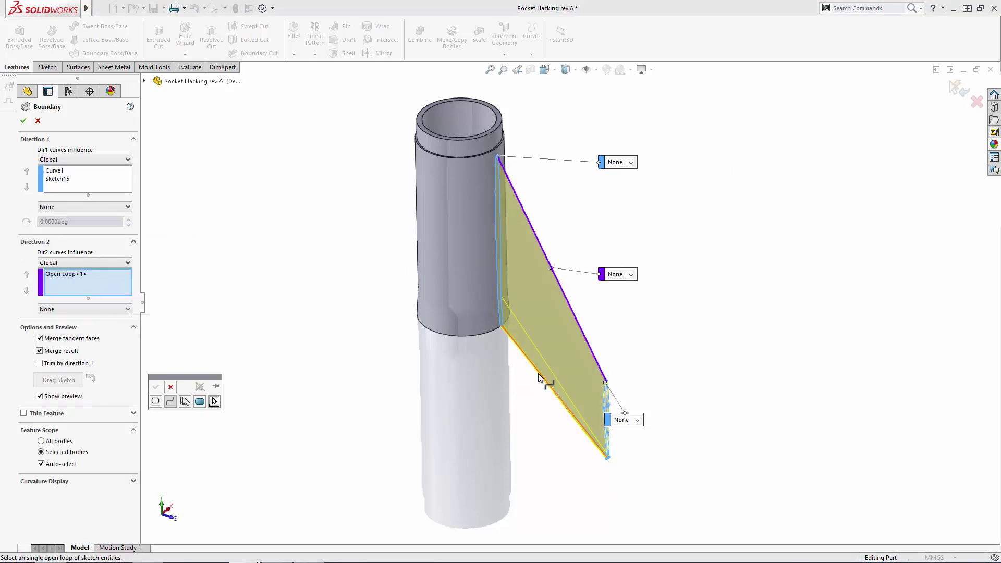
click(541, 378)
click(156, 386)
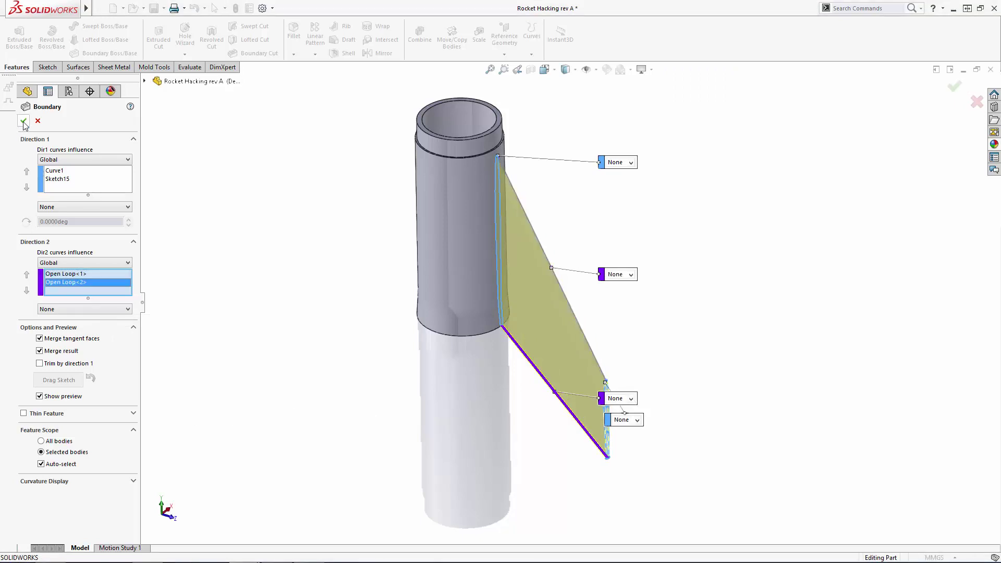
click(46, 353)
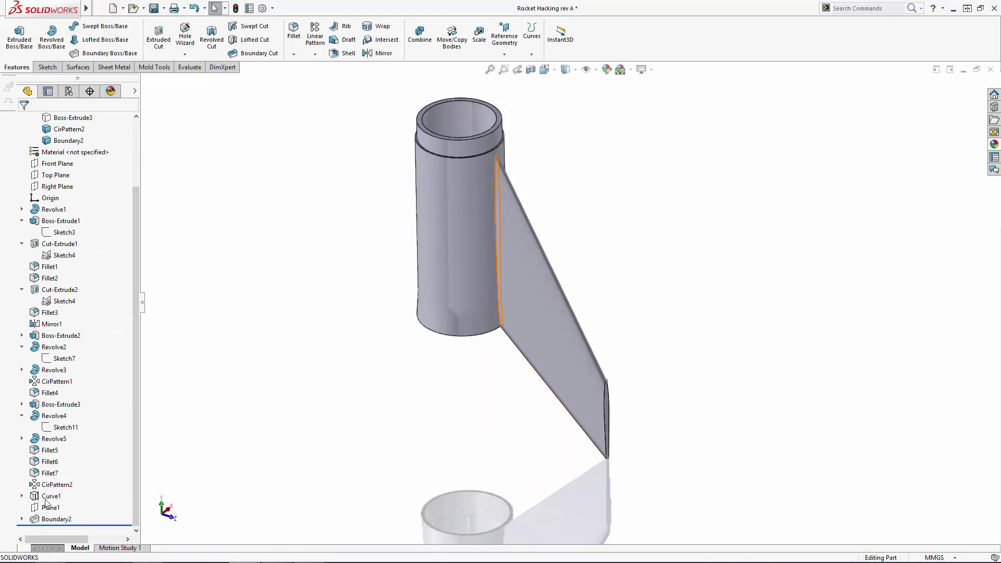
Hide the root curve and the fin's two source sketches, and save the part.
click(22, 519)
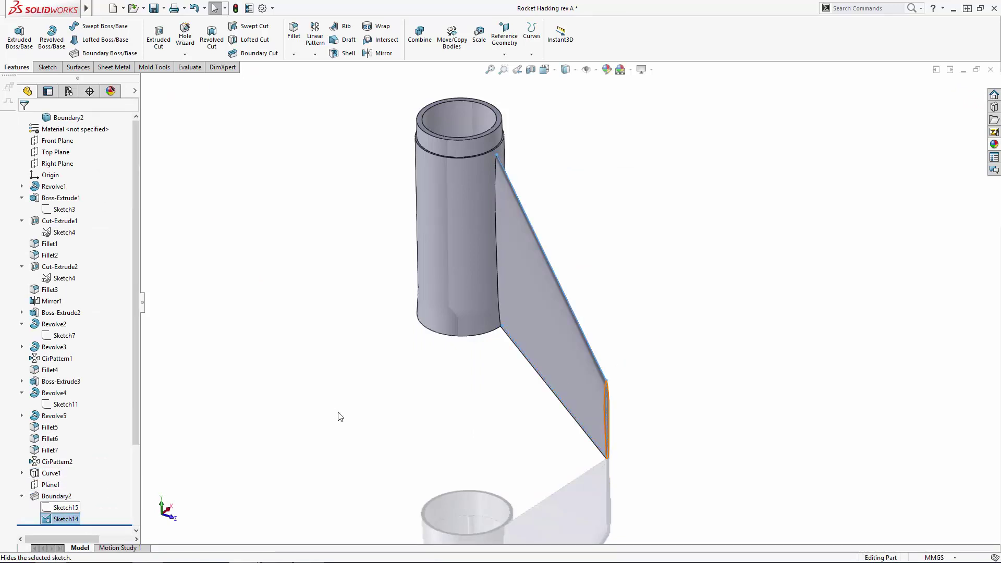
key(ctrl+s)
On the Right Plane, sketch a vertical line about 61 mm long along the fin tip and a horizontal line about 4 mm outward from its lower end.
scroll(137, 271, up, 3)
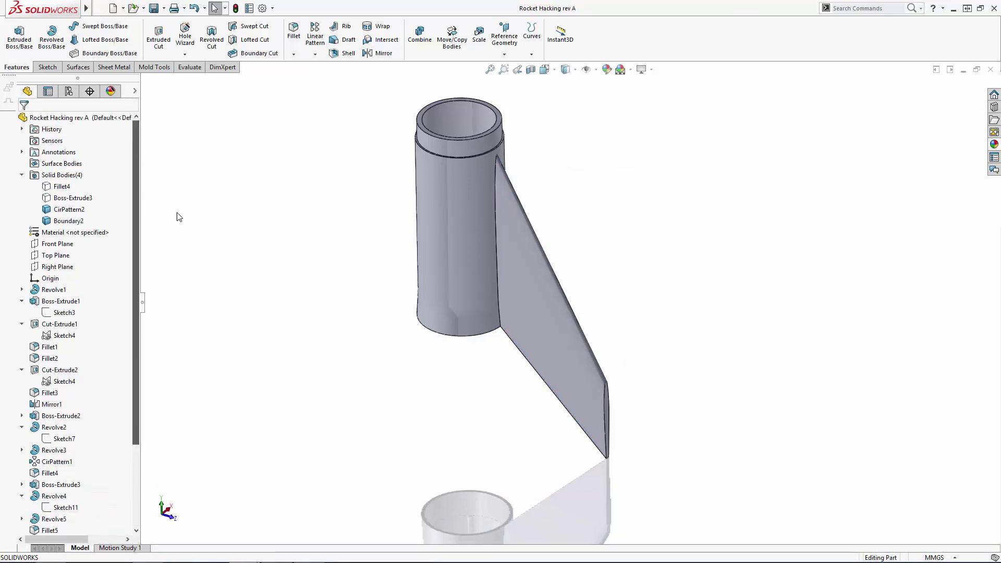
click(69, 267)
click(70, 252)
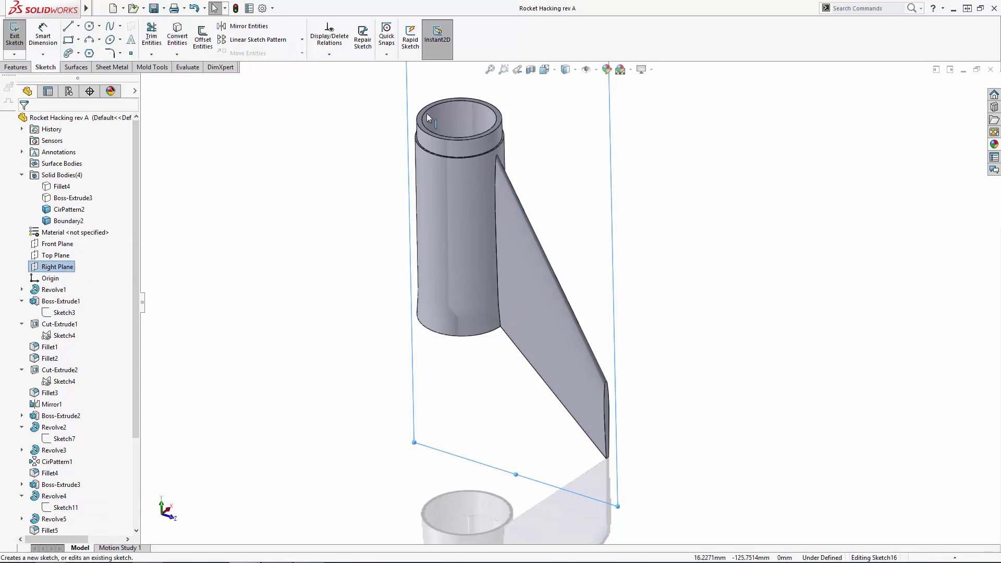
click(554, 71)
click(574, 114)
click(398, 221)
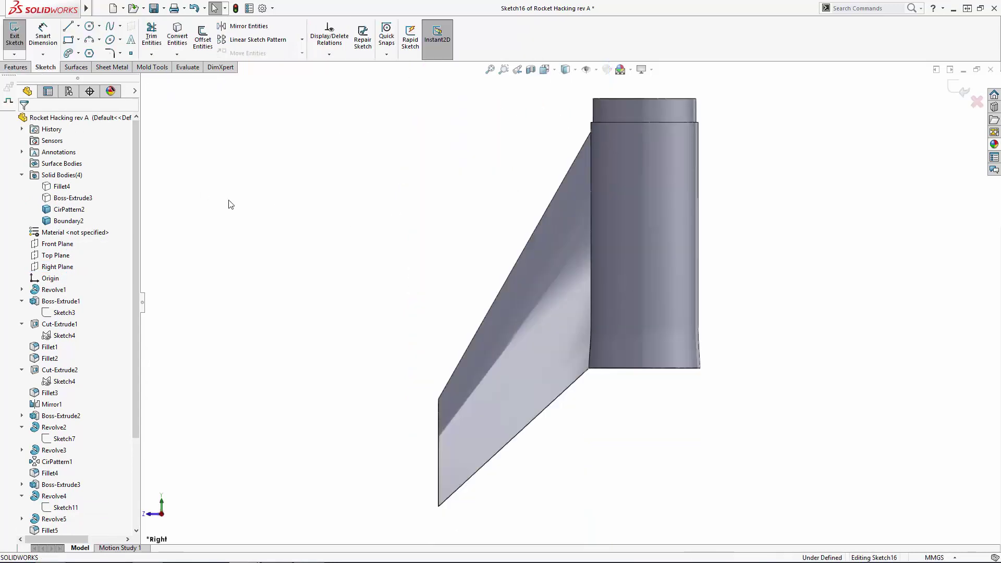
key(l)
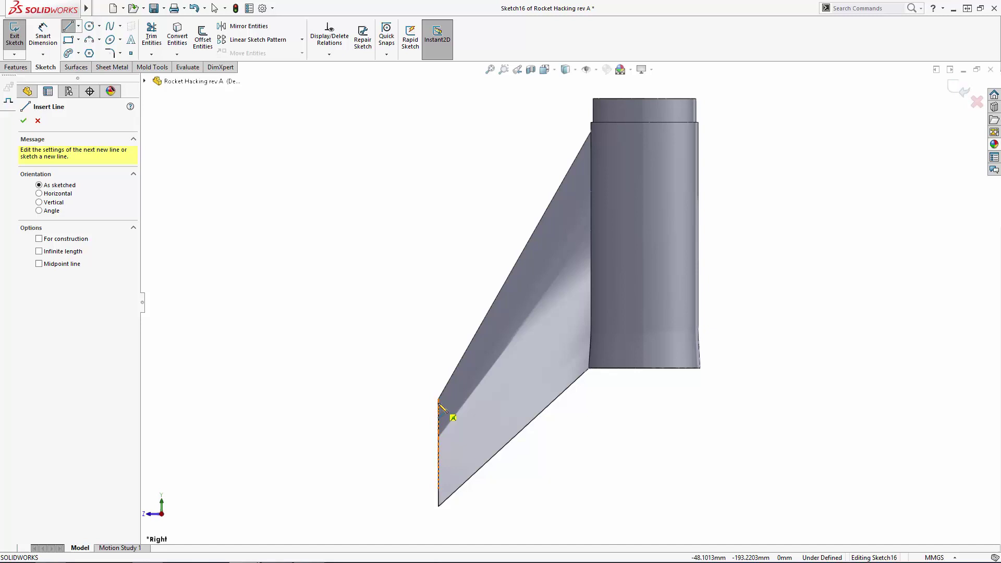
drag(438, 304, 460, 520)
key(z)
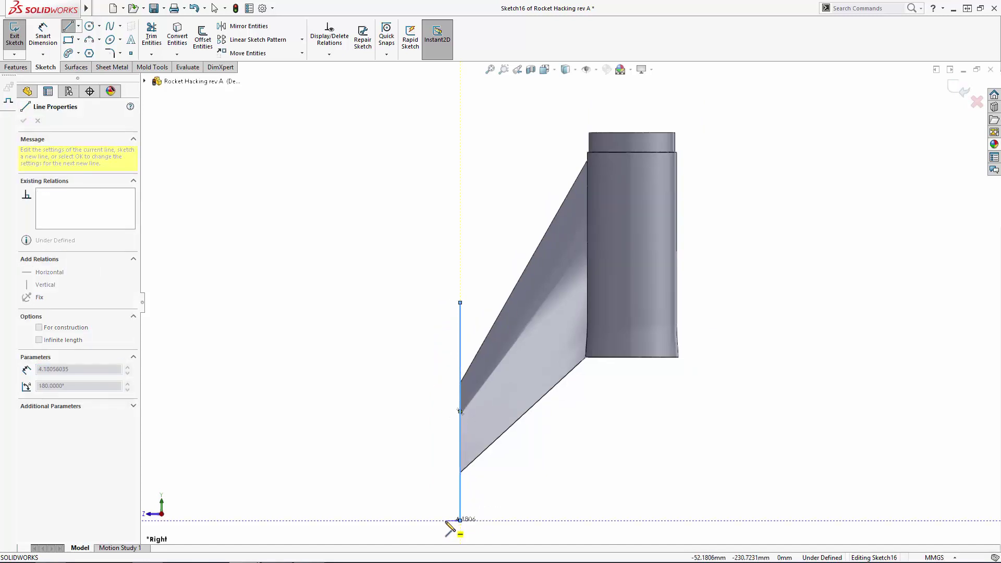
click(445, 520)
key(Escape)
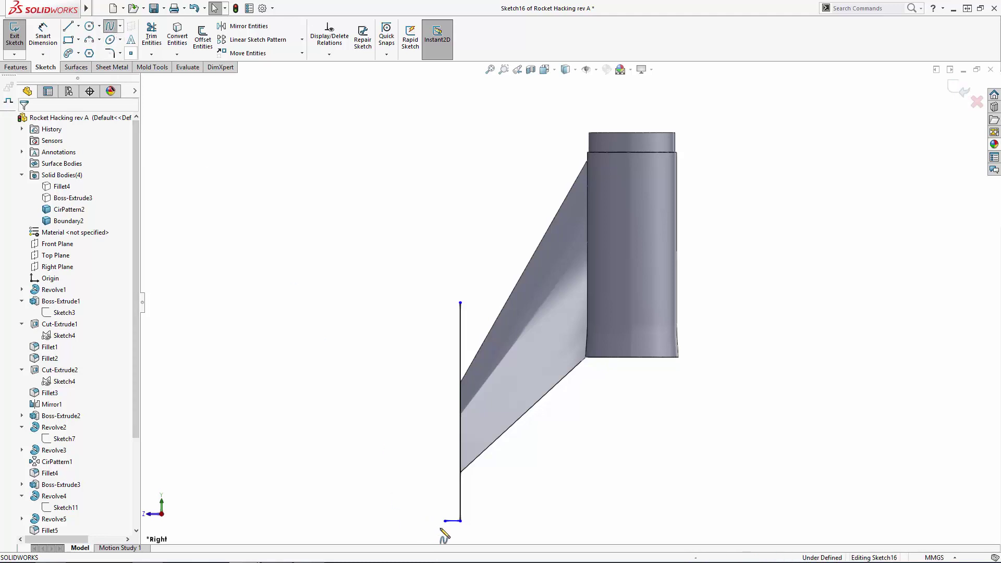
Draw a two-point spline from the short line's outer end to the vertical line's upper end.
click(445, 520)
click(460, 303)
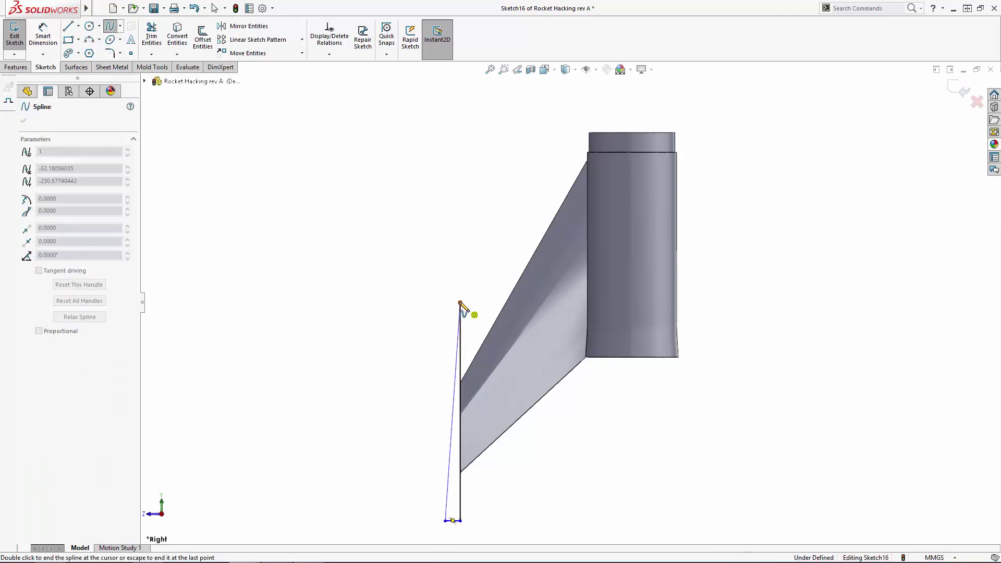
scroll(539, 425, up, 1)
scroll(518, 274, down, 1)
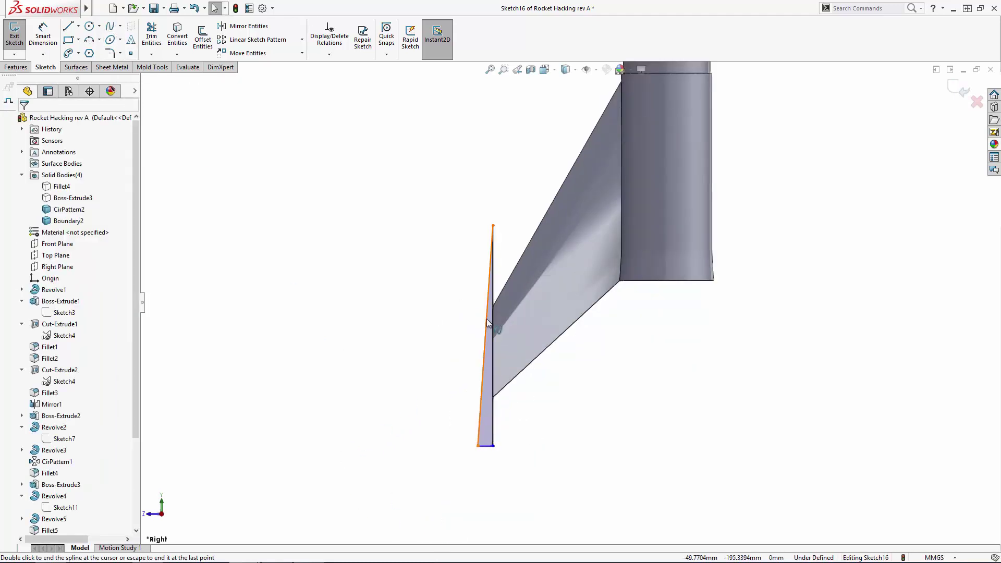
Bulge the spline outward with its tangent handles and make the upper handle horizontal.
click(487, 324)
drag(478, 385, 468, 380)
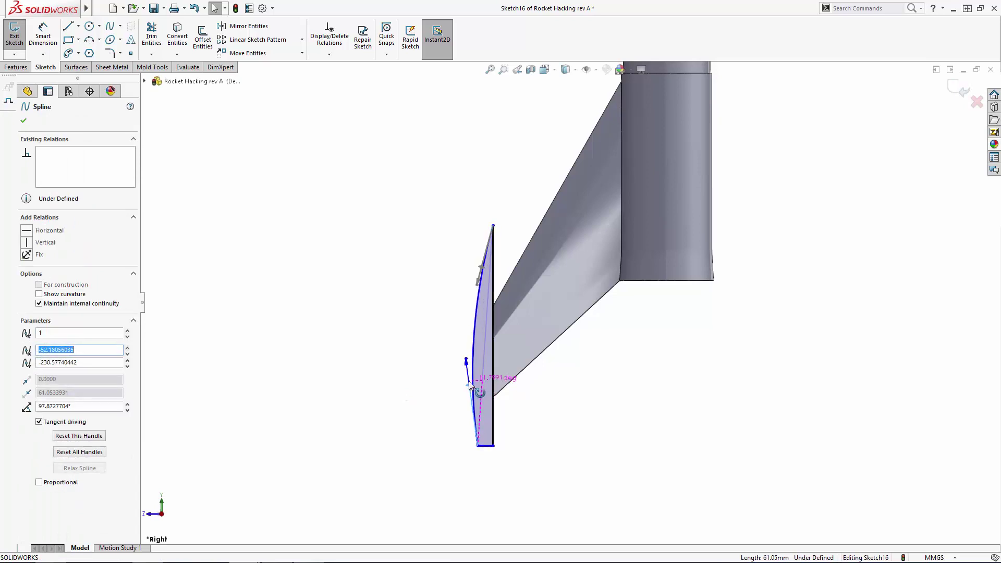
drag(479, 285, 460, 230)
click(27, 231)
click(329, 351)
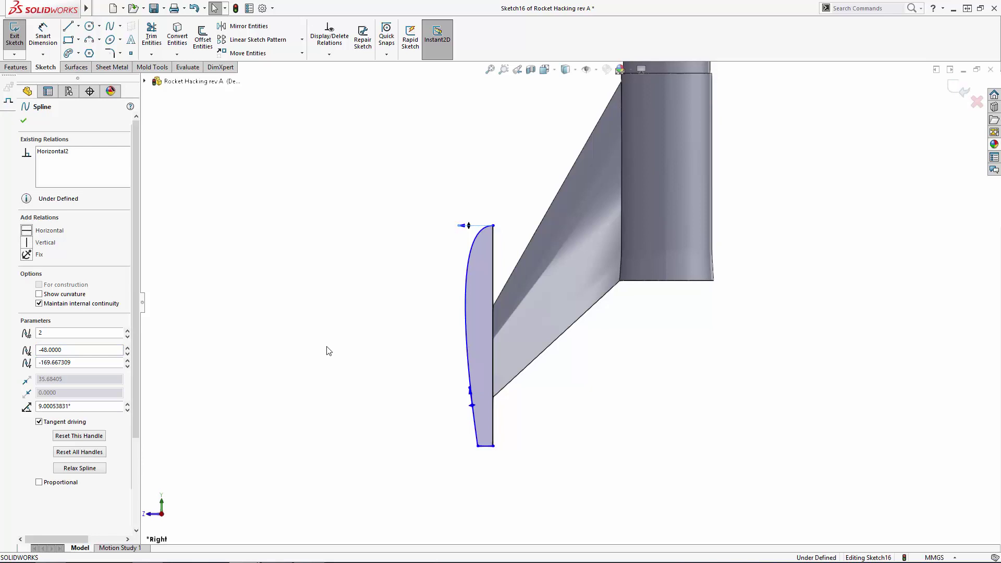
Dimension the vertical distance from the tube's top edge to the profile's lower corner as 105 mm.
scroll(552, 192, up, 2)
scroll(589, 134, down, 1)
click(43, 36)
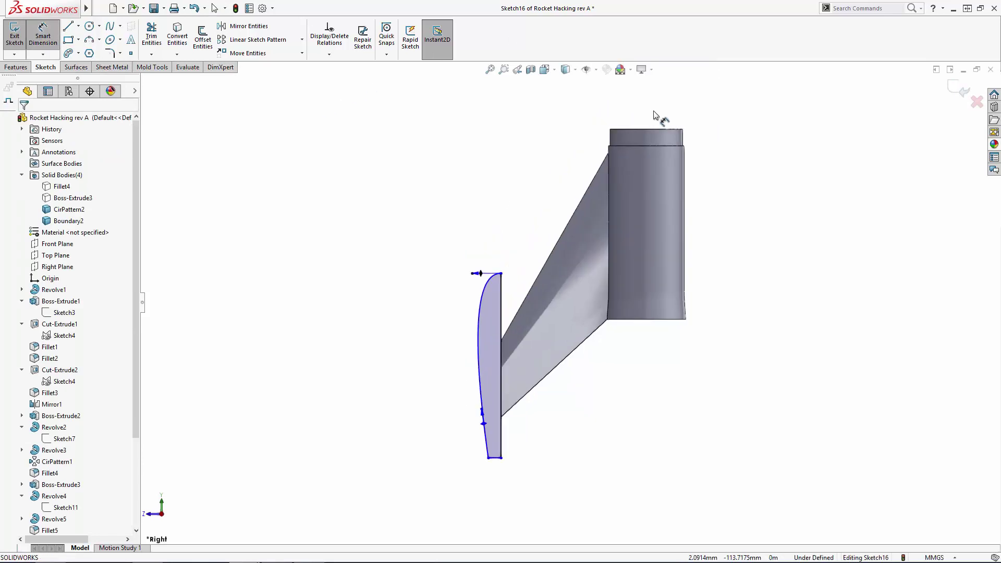
click(656, 132)
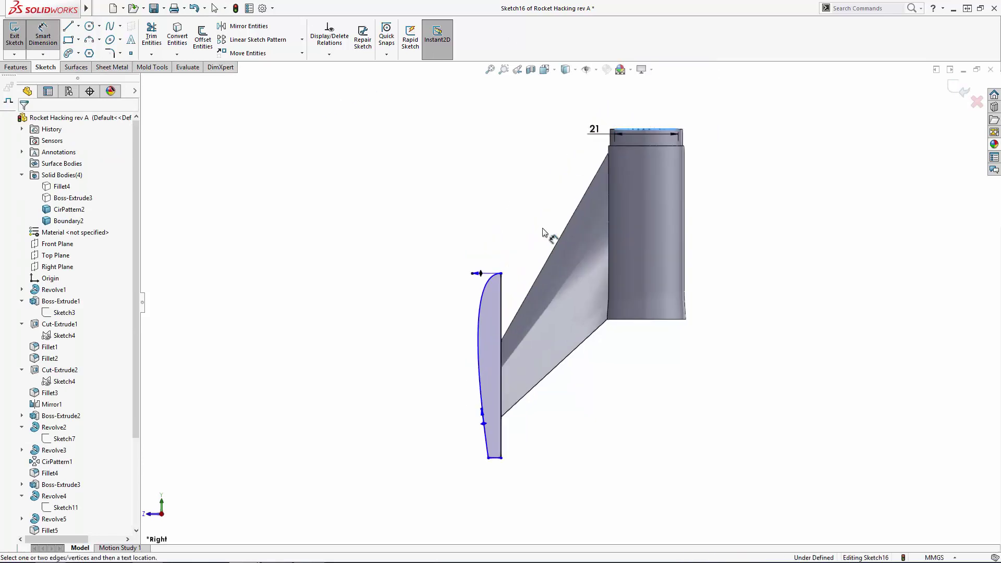
click(502, 461)
click(750, 313)
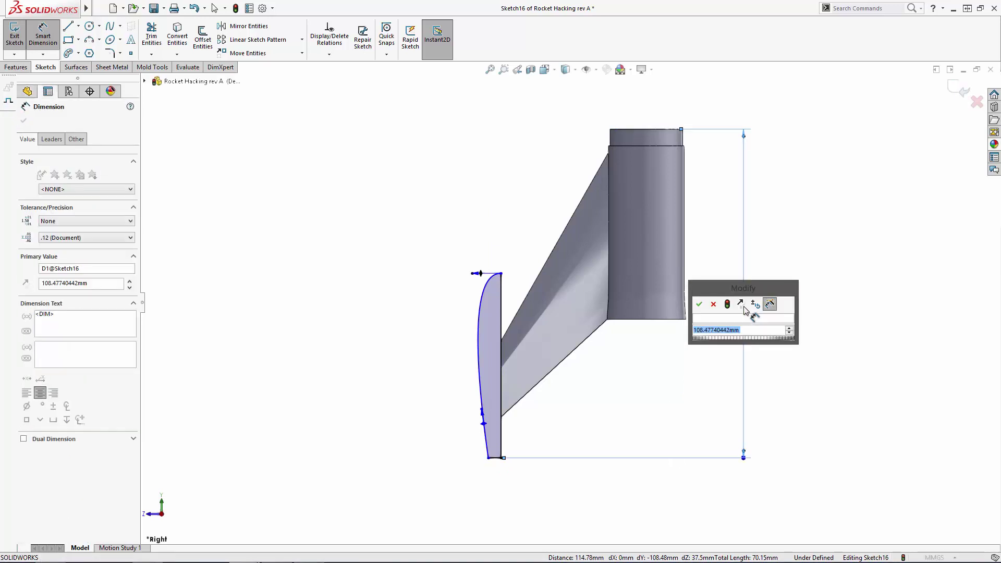
text(105)
key(Return)
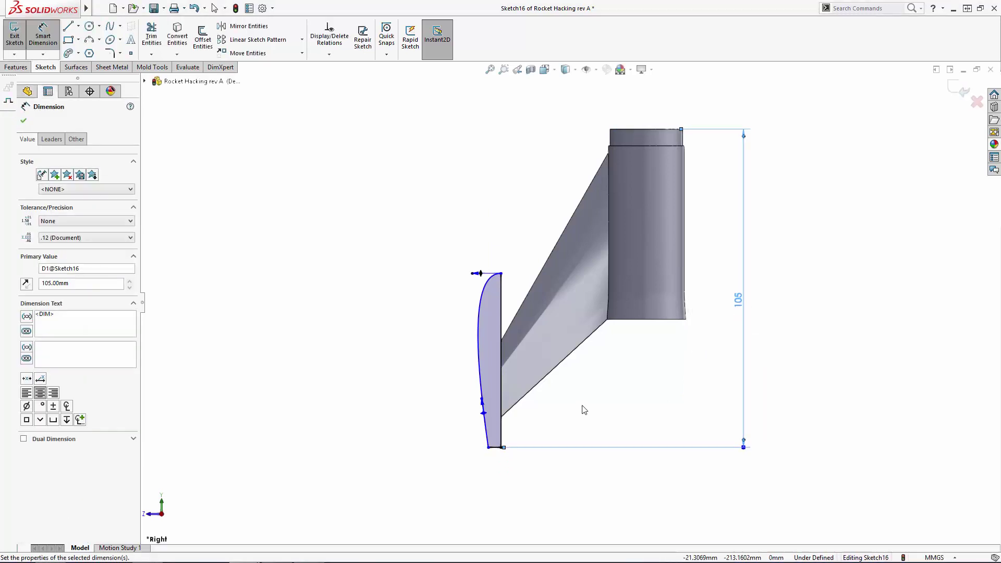
Dimension the profile's vertical line as 60 mm long.
click(502, 413)
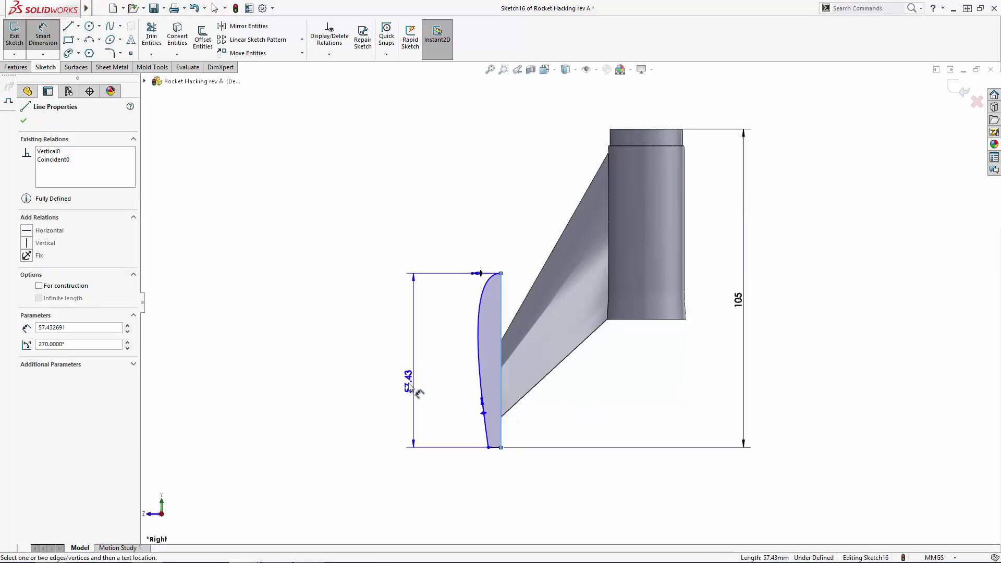
click(406, 384)
text(60)
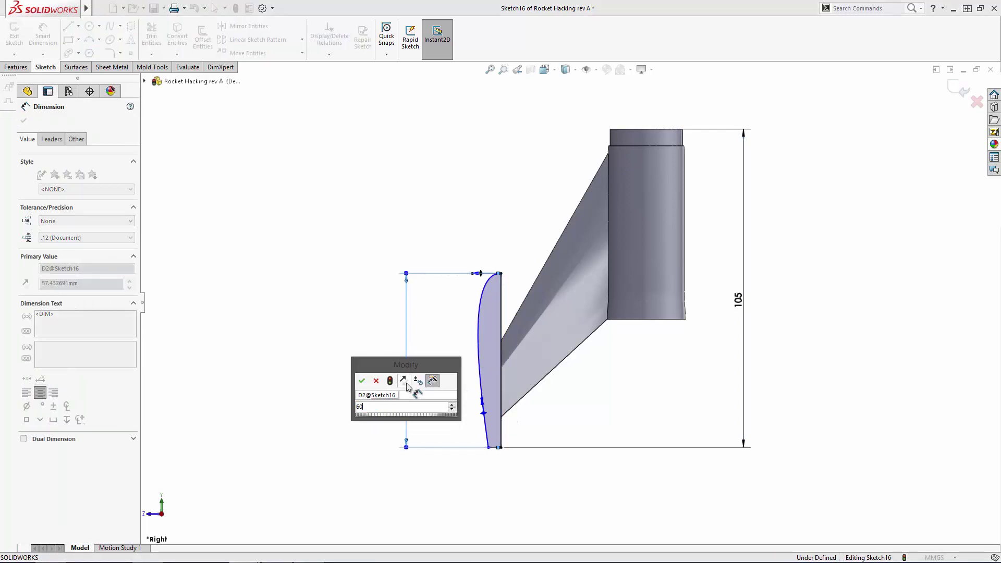
key(Return)
Dimension the short horizontal line at the base of the pod profile as 3 mm.
click(494, 447)
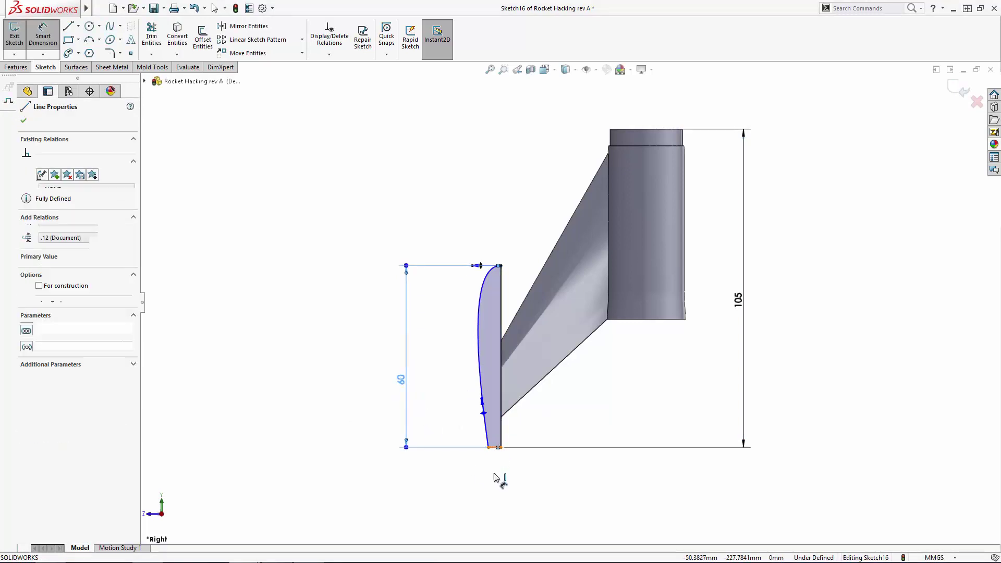
click(466, 485)
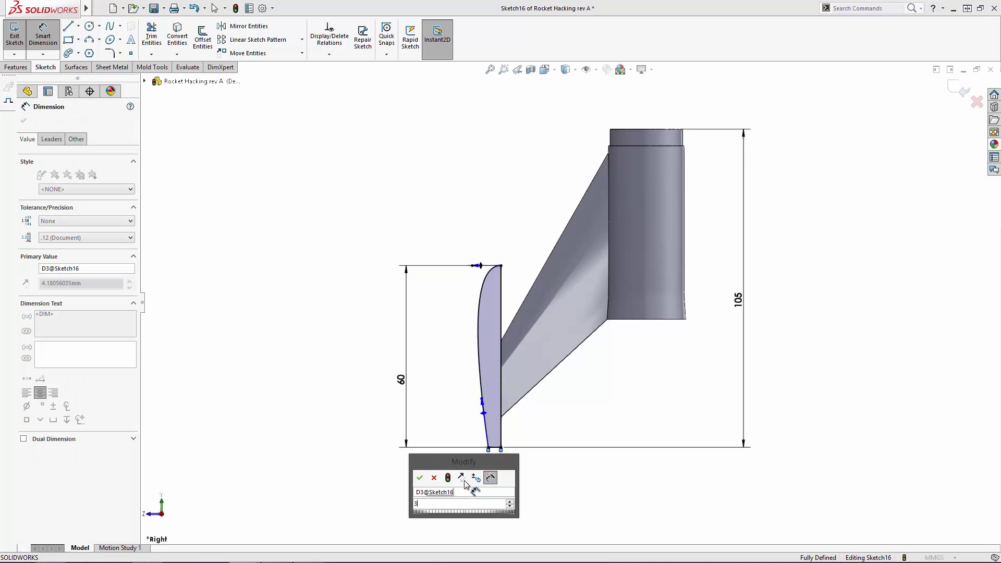
text(3)
key(Return)
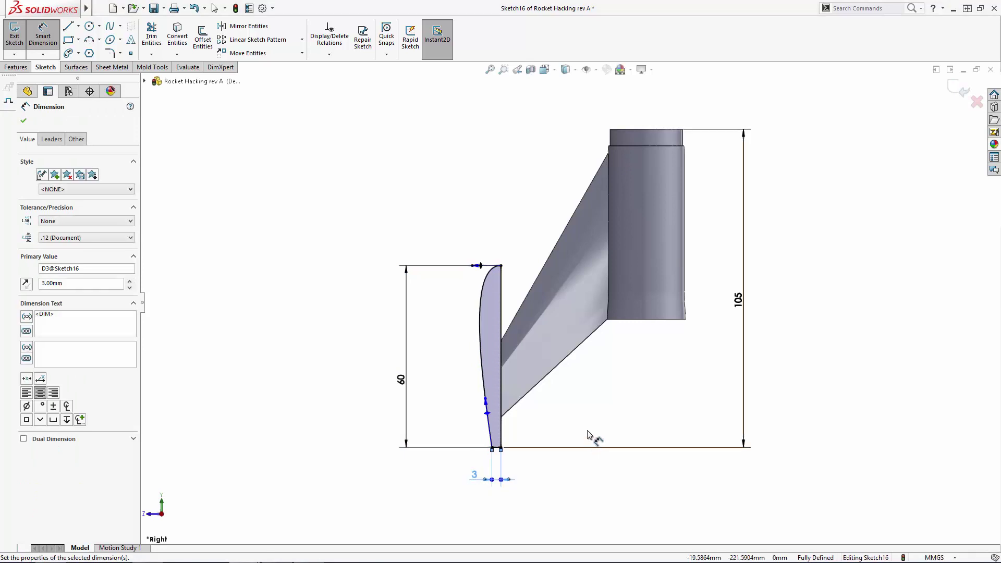
key(Escape)
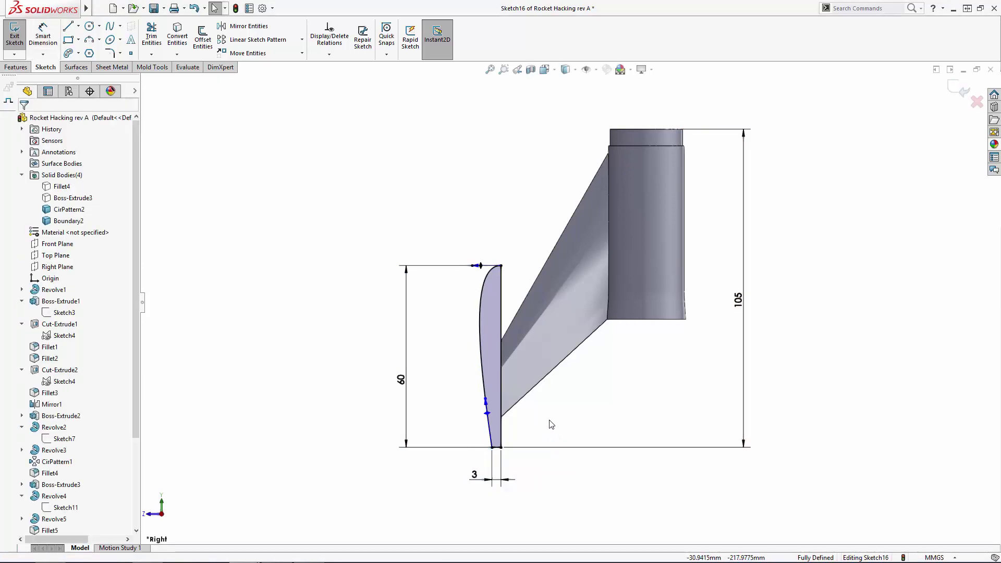
Reshape the spline by shortening its upper tangent handle and lengthening its lower one.
scroll(504, 403, down, 5)
scroll(504, 403, up, 2)
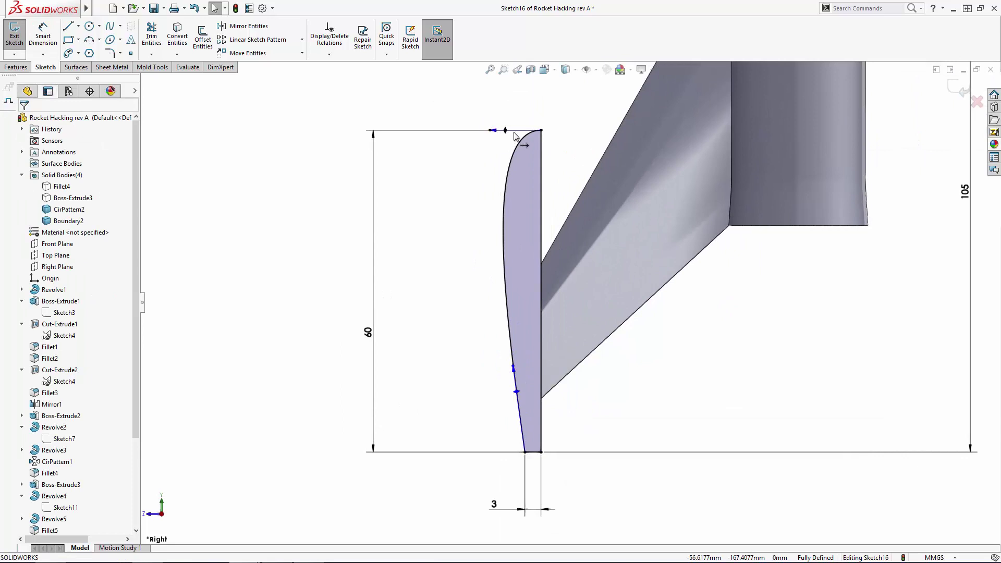
drag(495, 131, 513, 134)
drag(512, 366, 502, 330)
Dimension the spline's upper tangent handle with a value of 12.
key(d)
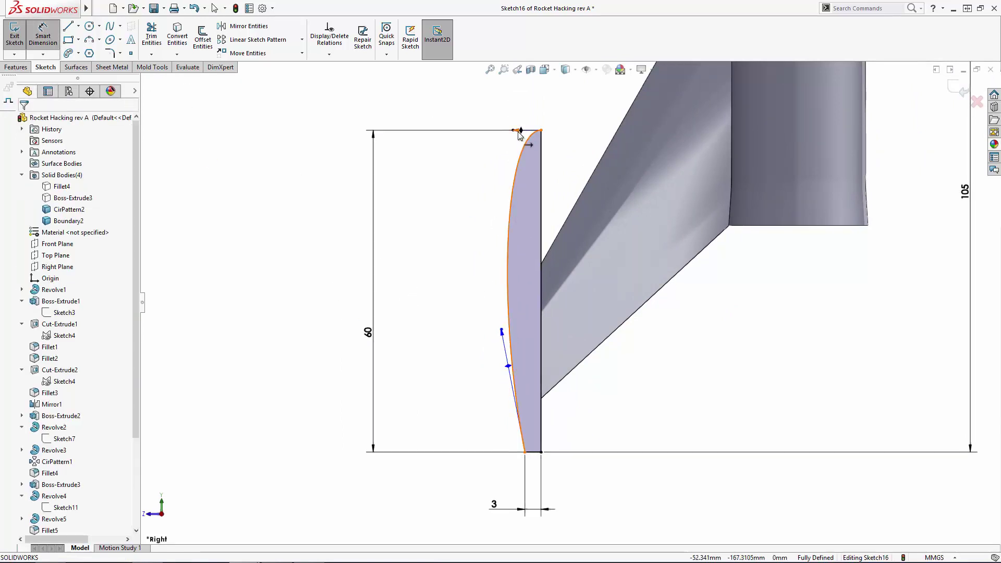
click(519, 132)
click(449, 170)
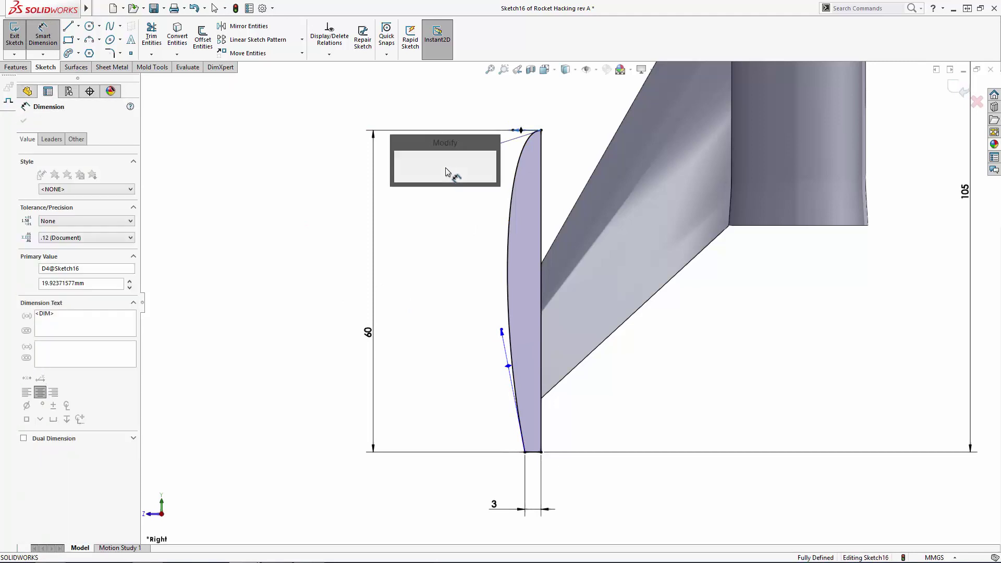
text(12)
key(Return)
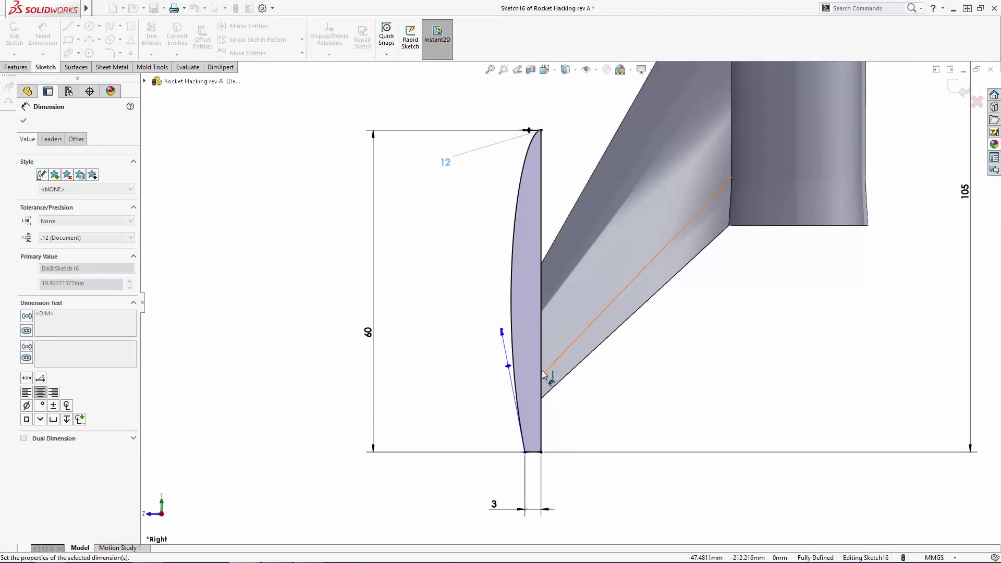
Dimension the angle between the profile's vertical line and the spline's lower tangent handle as 15°.
click(525, 367)
click(509, 366)
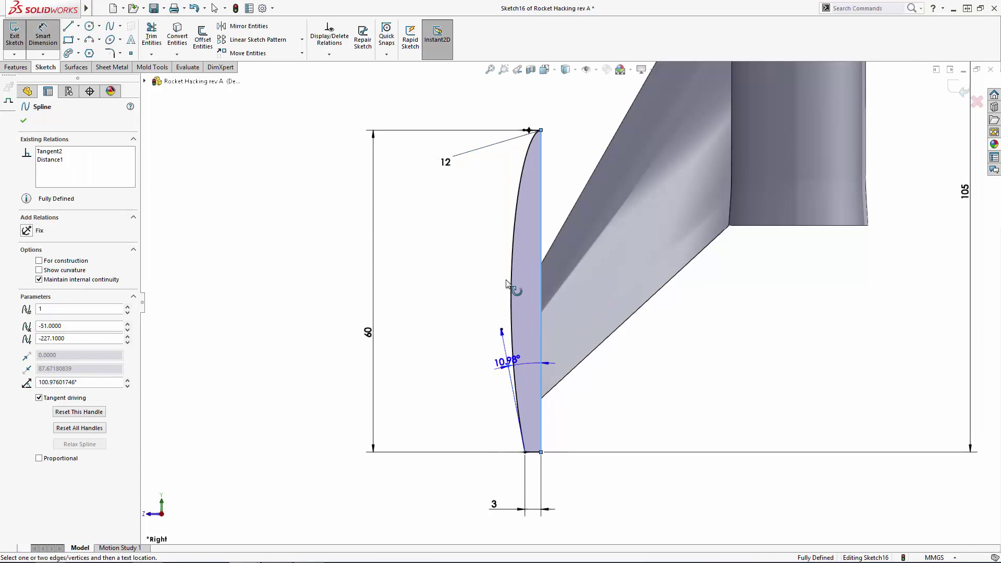
click(508, 253)
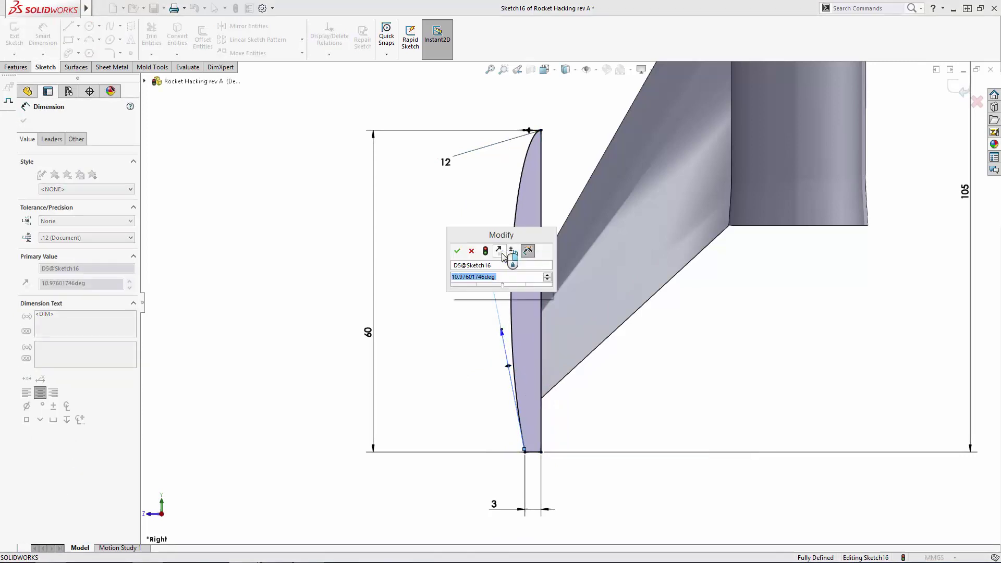
text(15)
key(Return)
key(Escape)
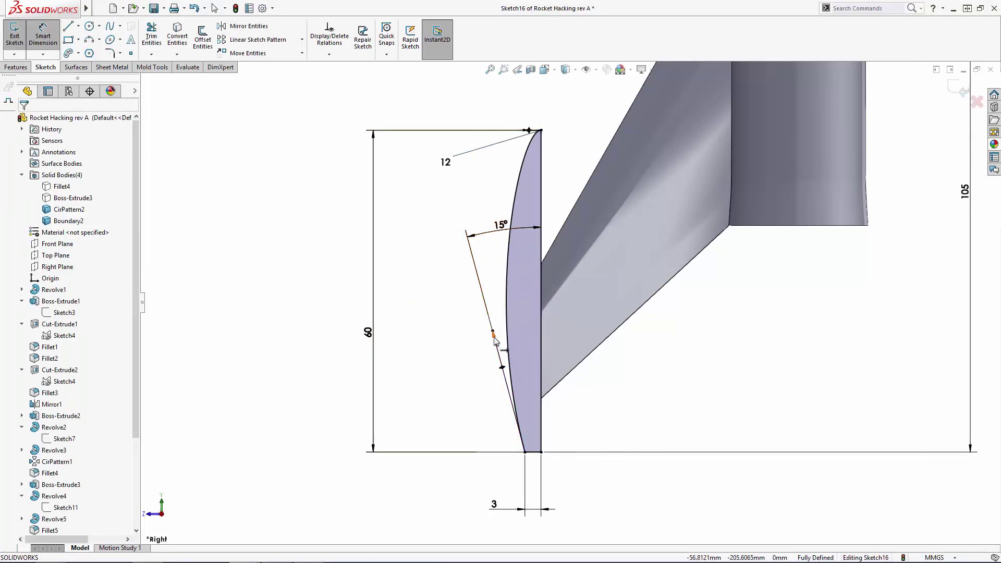
Dimension the spline's lower tangent handle with a value of 90.
click(492, 334)
click(445, 349)
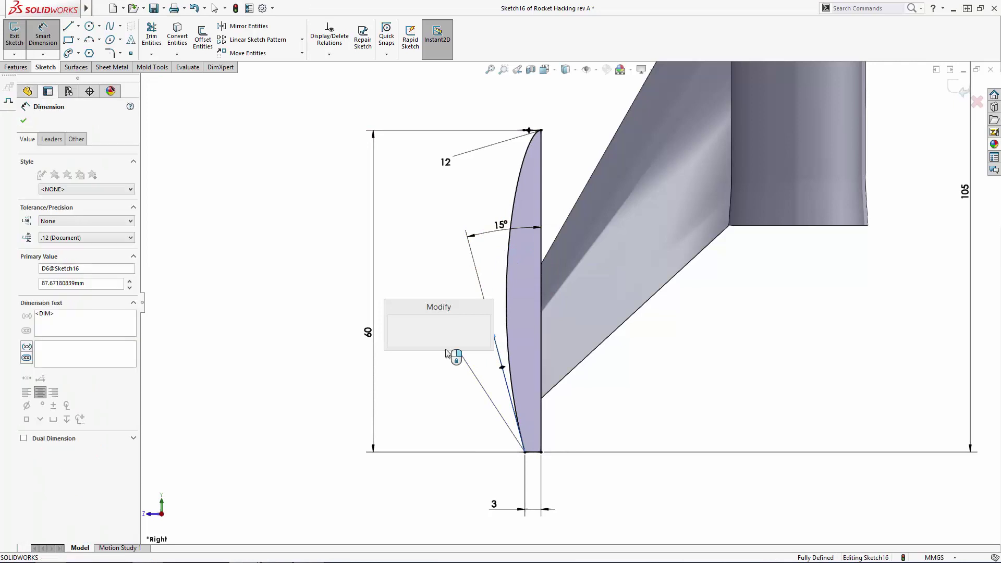
text(90)
key(Return)
key(Escape)
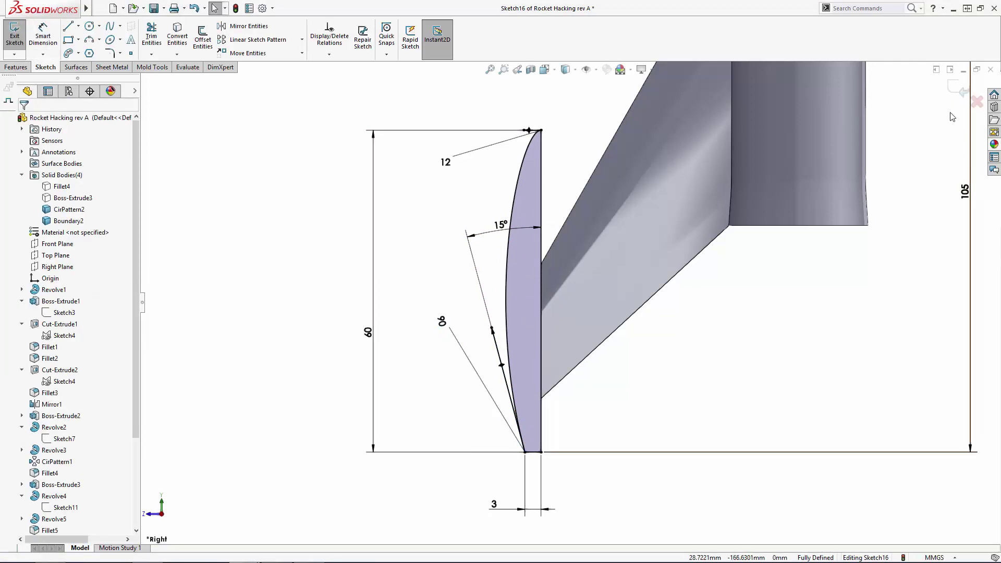
Finish the sketch and revolve the profile 360° about its vertical line as a separate, unmerged body.
click(958, 90)
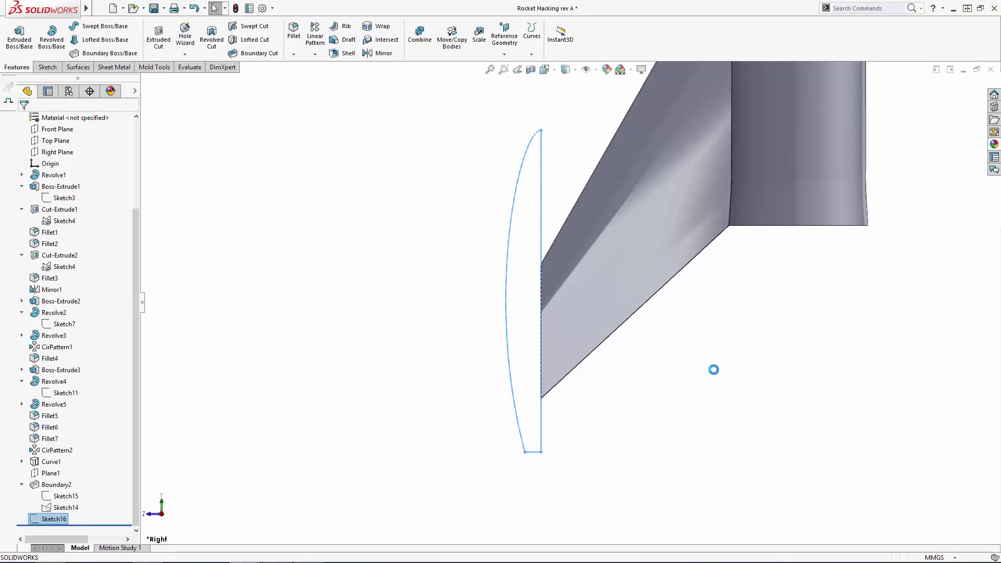
click(61, 46)
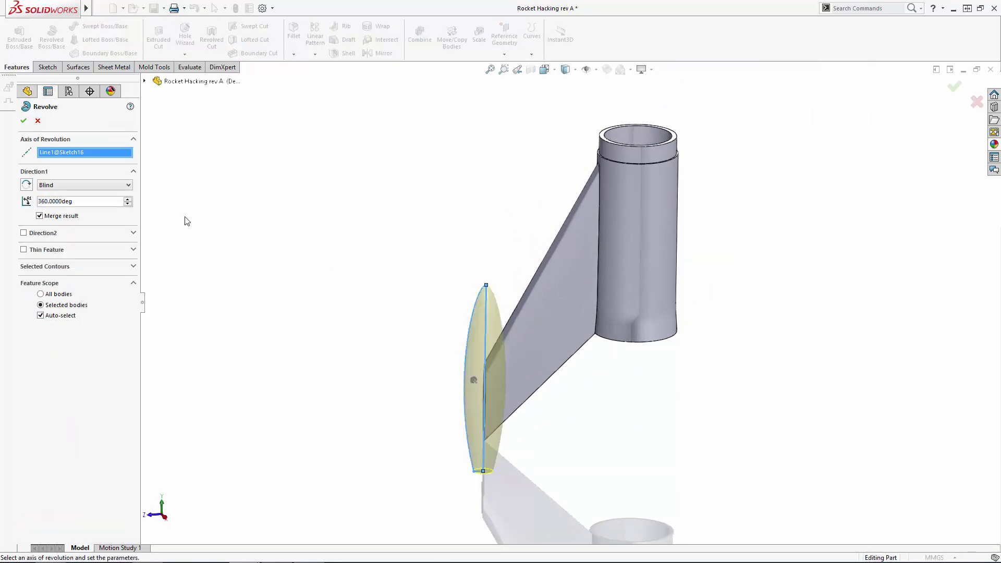
click(39, 216)
click(24, 121)
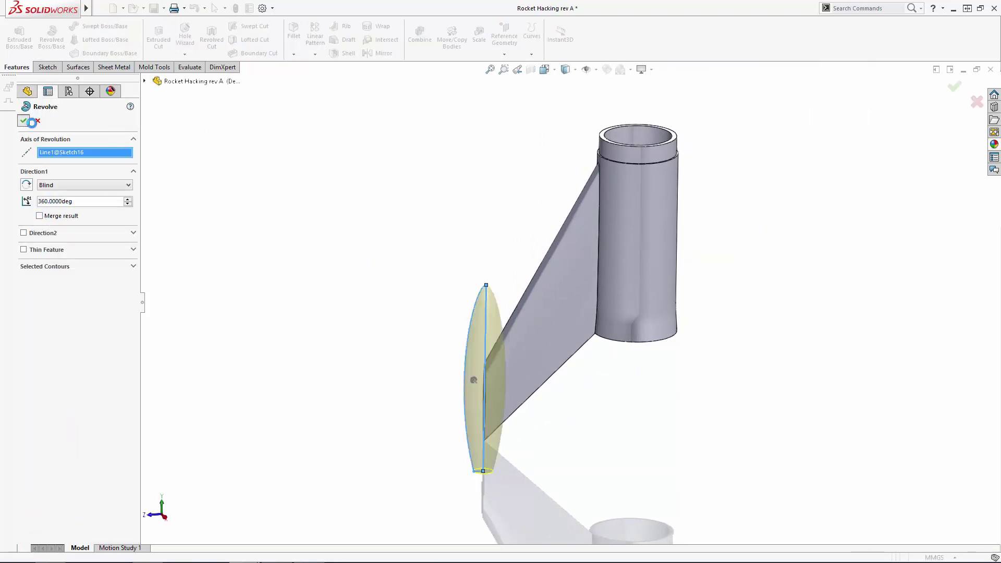
Shell the pod body to a 1 mm wall thickness, removing the flat face at its lower end.
middle_drag(340, 328, 339, 138)
scroll(521, 368, down, 3)
scroll(520, 368, down, 2)
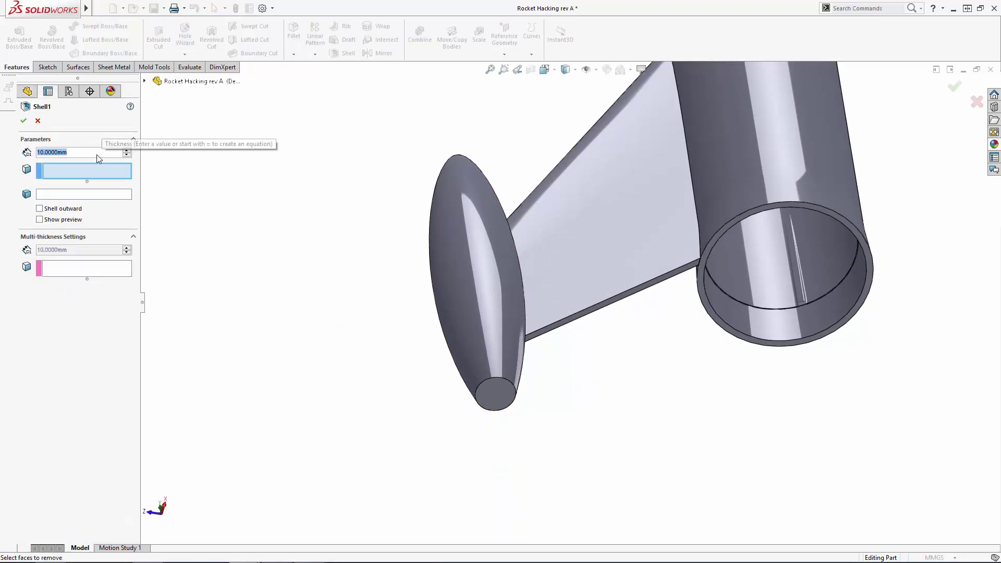
text(1)
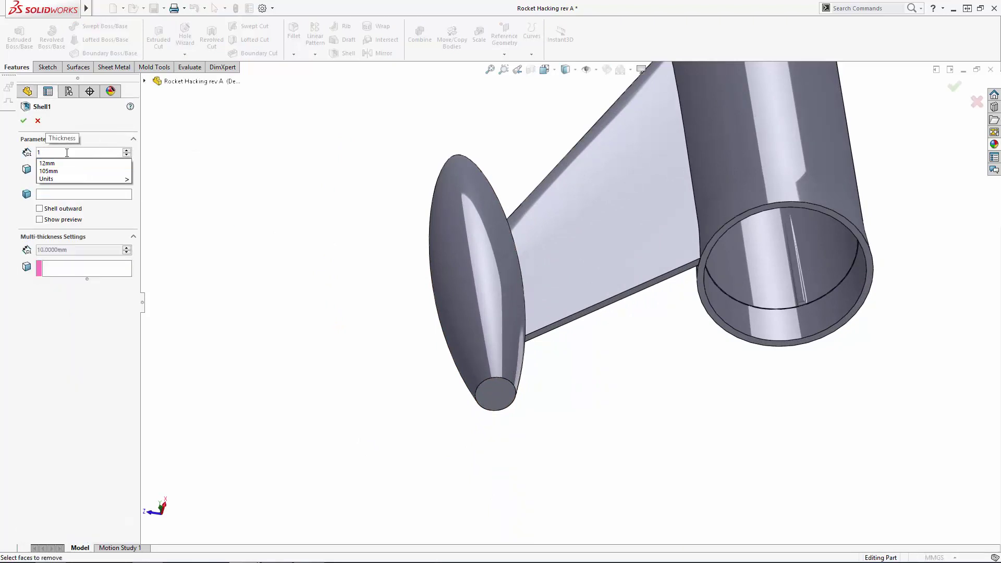
key(Return)
click(496, 396)
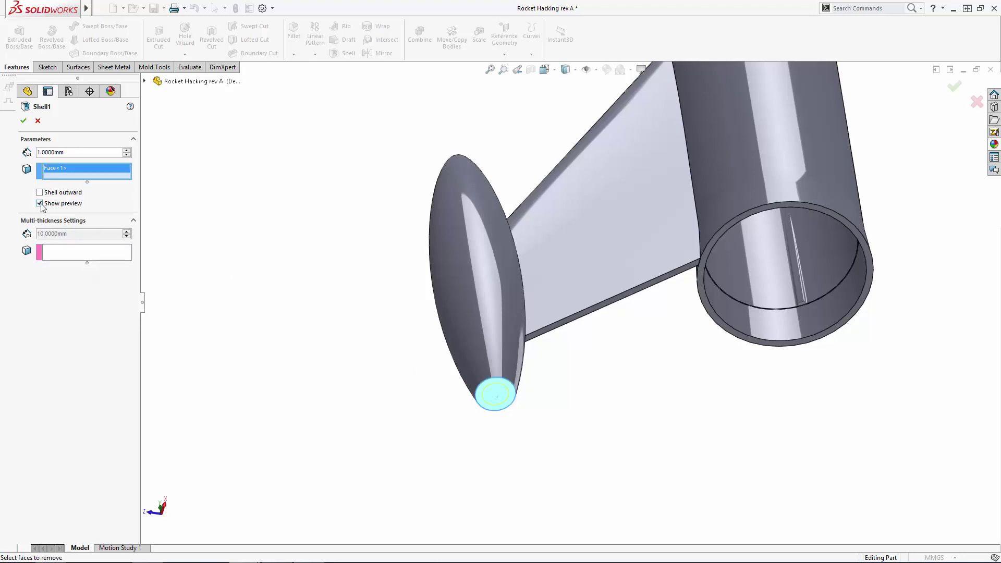
click(24, 121)
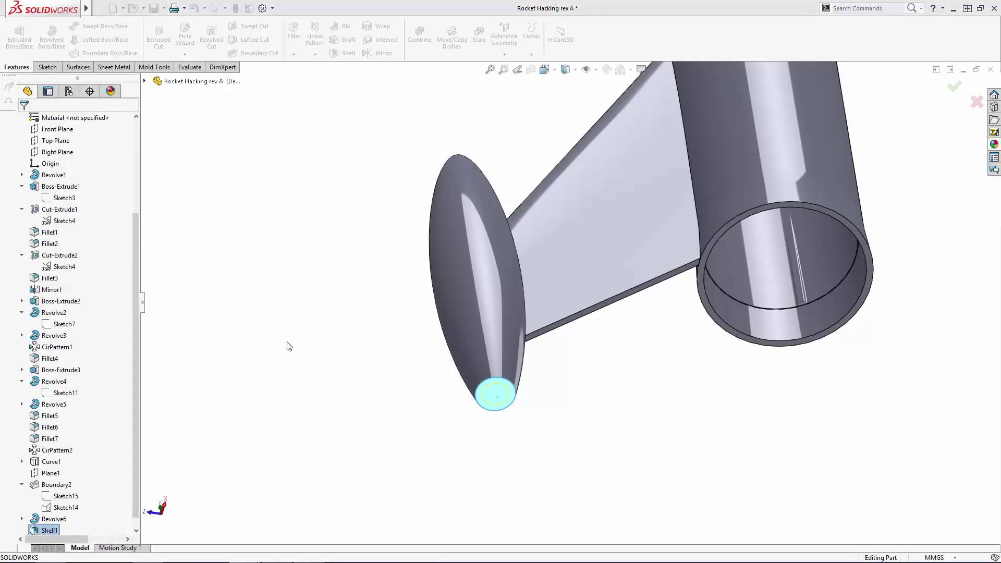
Combine the shelled pod and the fin into one body with the Add operation.
middle_drag(337, 353, 398, 438)
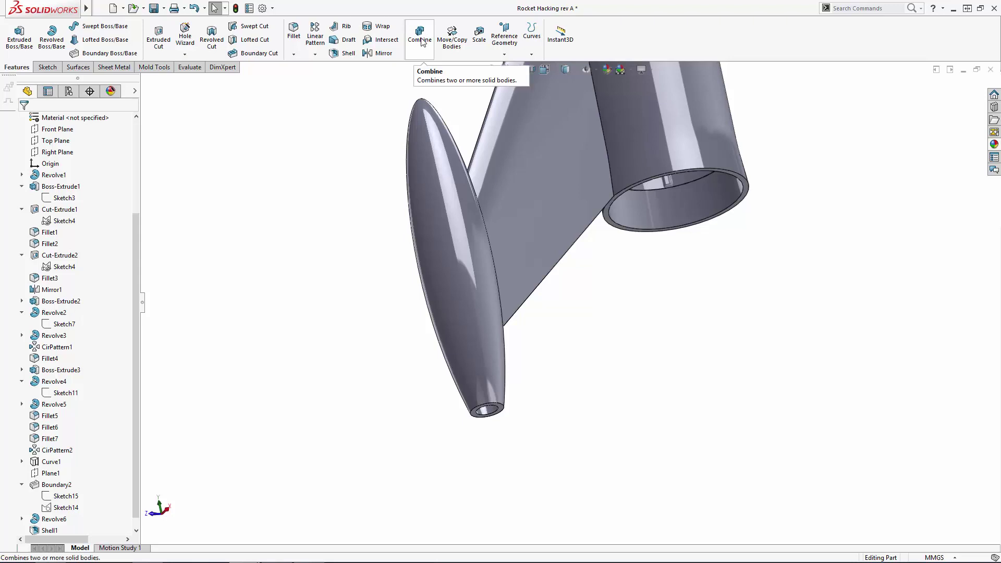
click(421, 42)
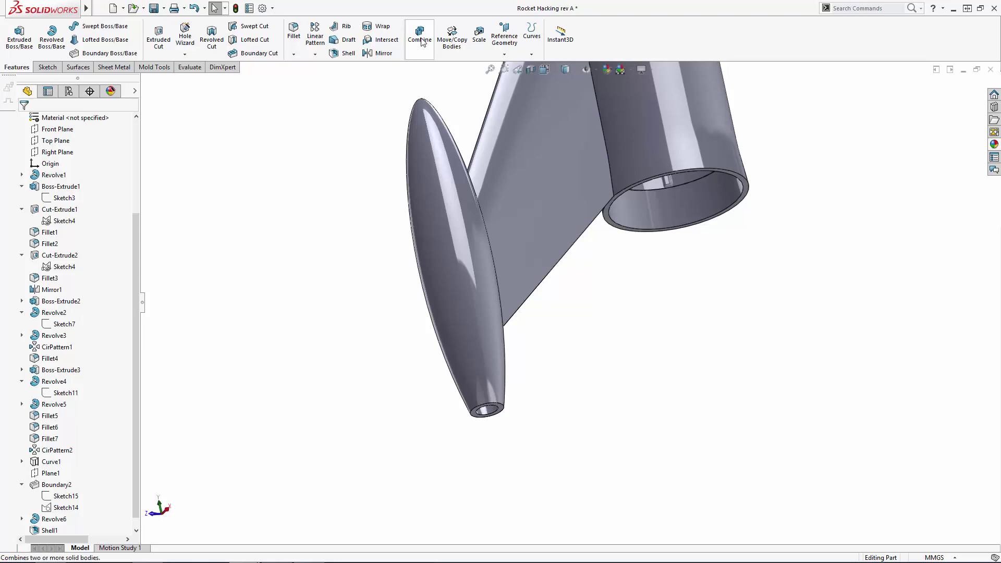
click(417, 213)
click(509, 184)
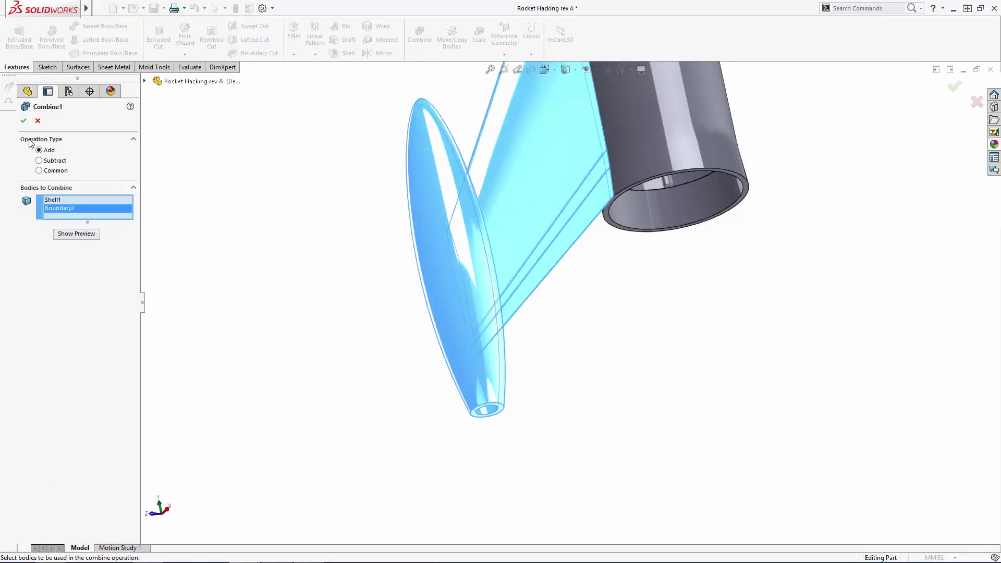
key(Return)
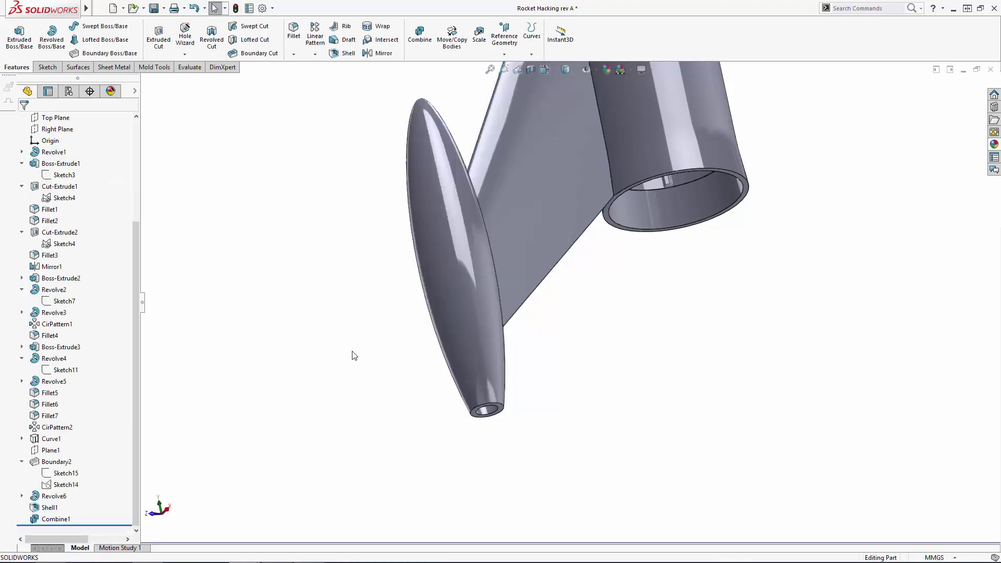
Remove the fin faces protruding inside the hollow pod using Delete Face with the Delete and Patch option.
scroll(363, 357, up, 3)
middle_drag(628, 405, 631, 267)
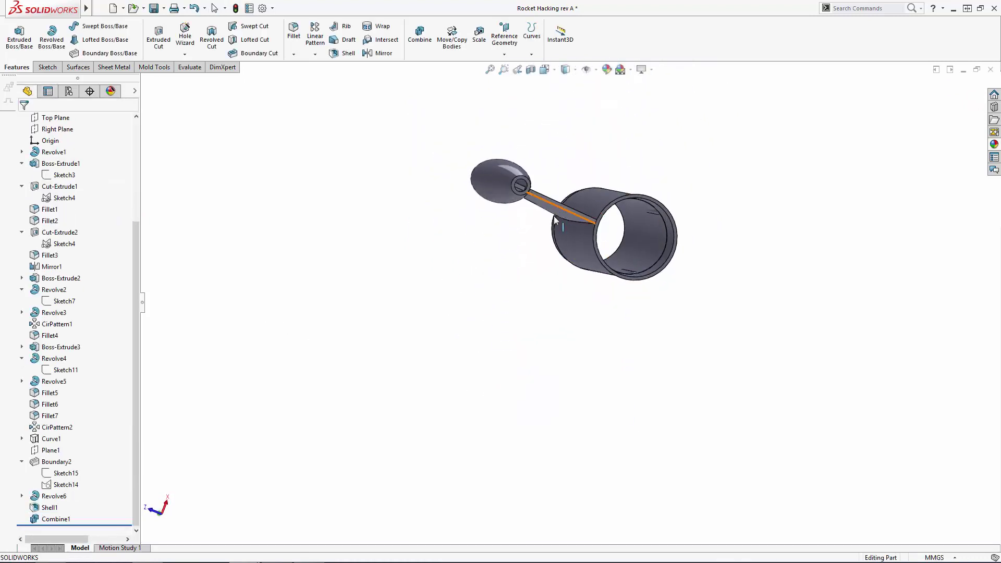
scroll(545, 221, down, 7)
middle_drag(499, 214, 411, 160)
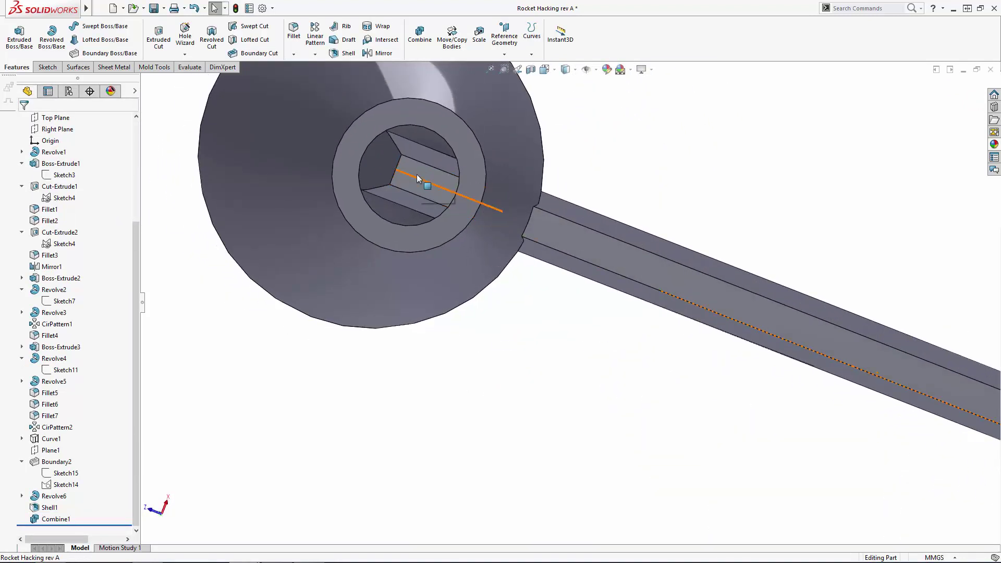
scroll(519, 384, up, 3)
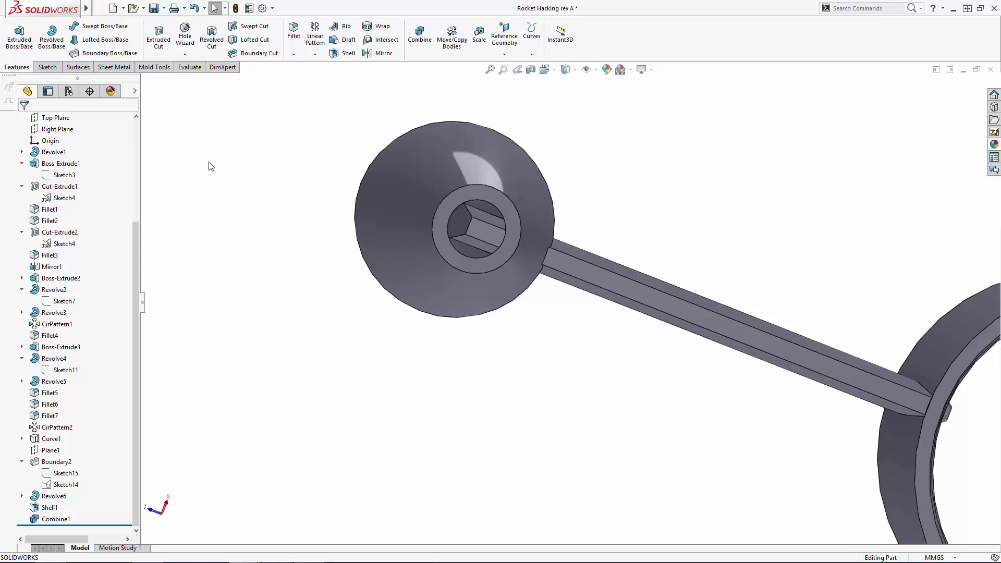
click(79, 67)
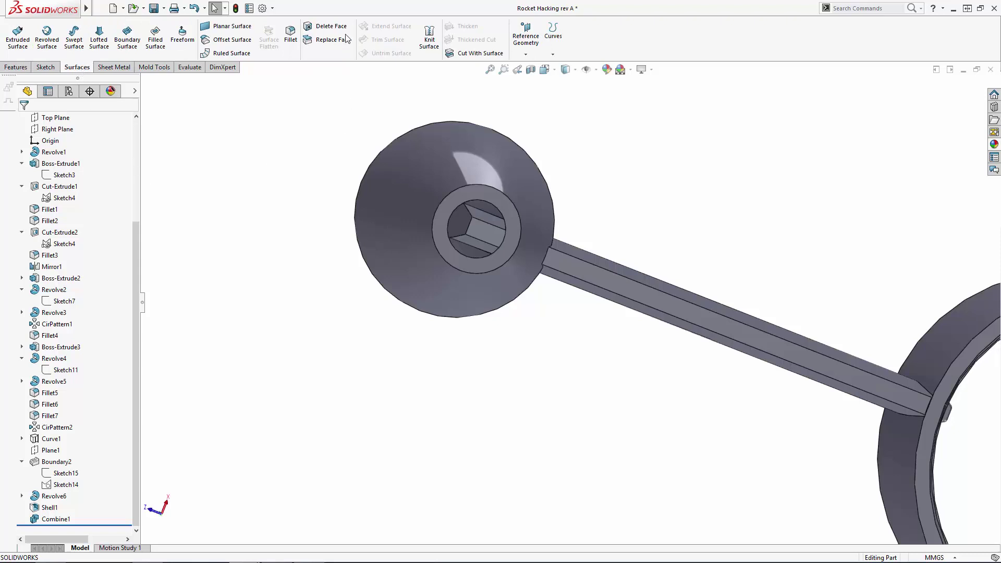
click(327, 26)
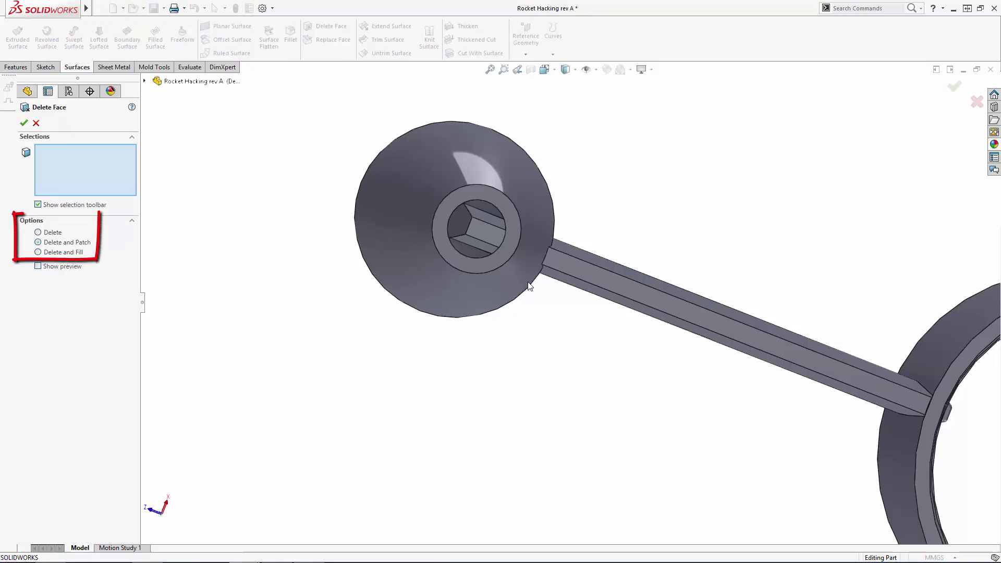
scroll(490, 238, down, 5)
click(476, 191)
click(472, 209)
click(465, 163)
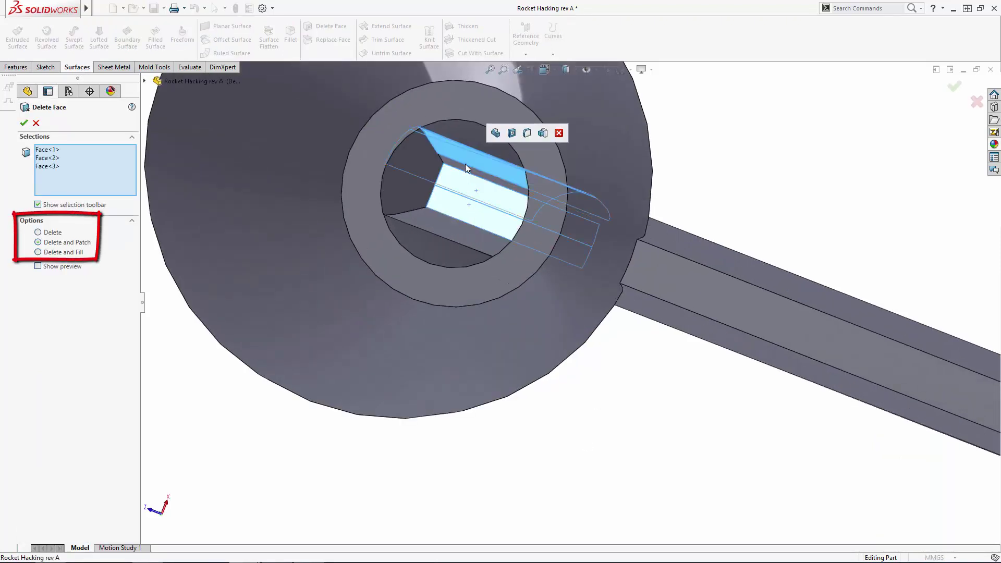
click(465, 167)
click(465, 168)
click(448, 219)
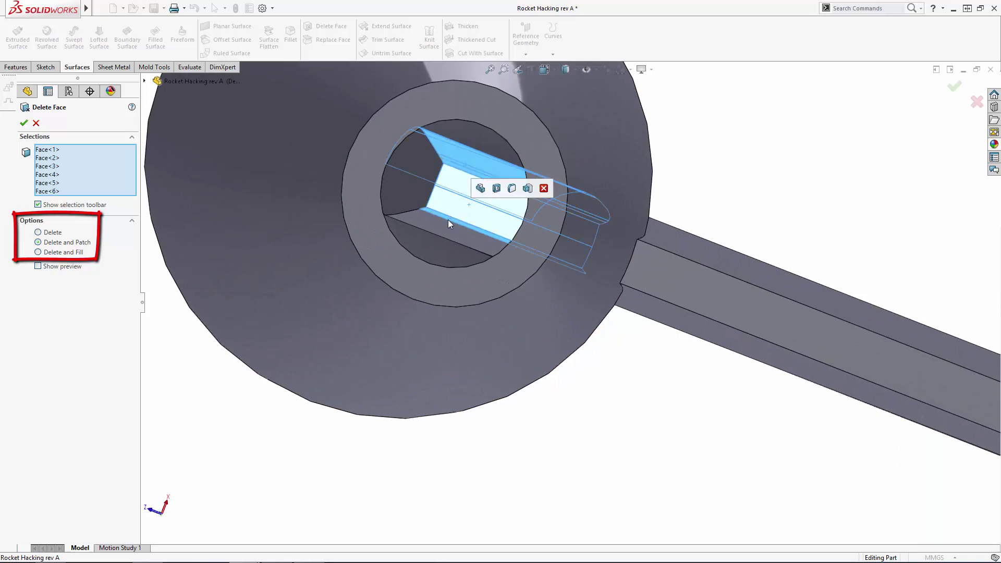
click(445, 222)
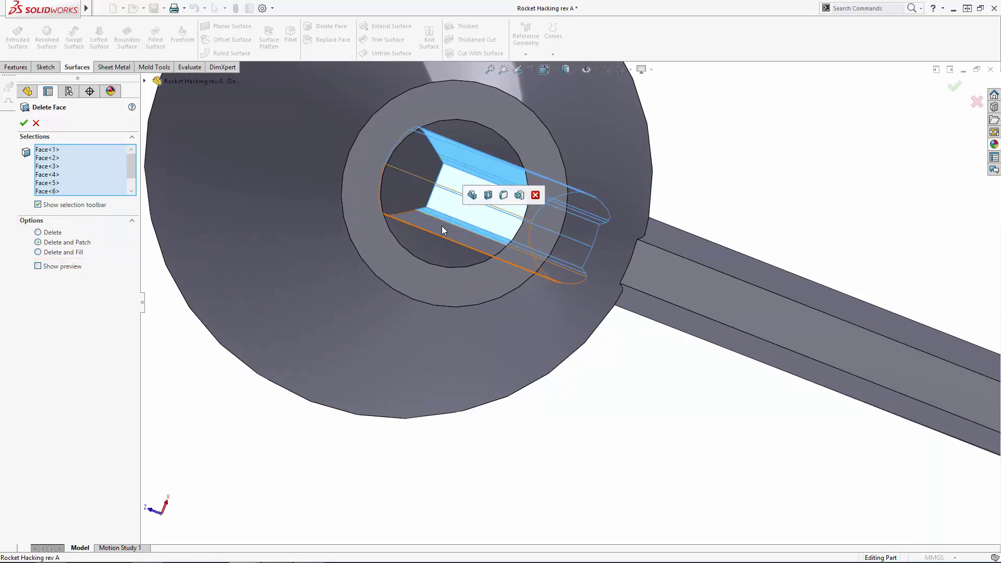
click(420, 185)
scroll(503, 259, up, 4)
mouse_move(503, 259)
middle_down()
mouse_move(505, 240)
mouse_move(501, 259)
middle_up()
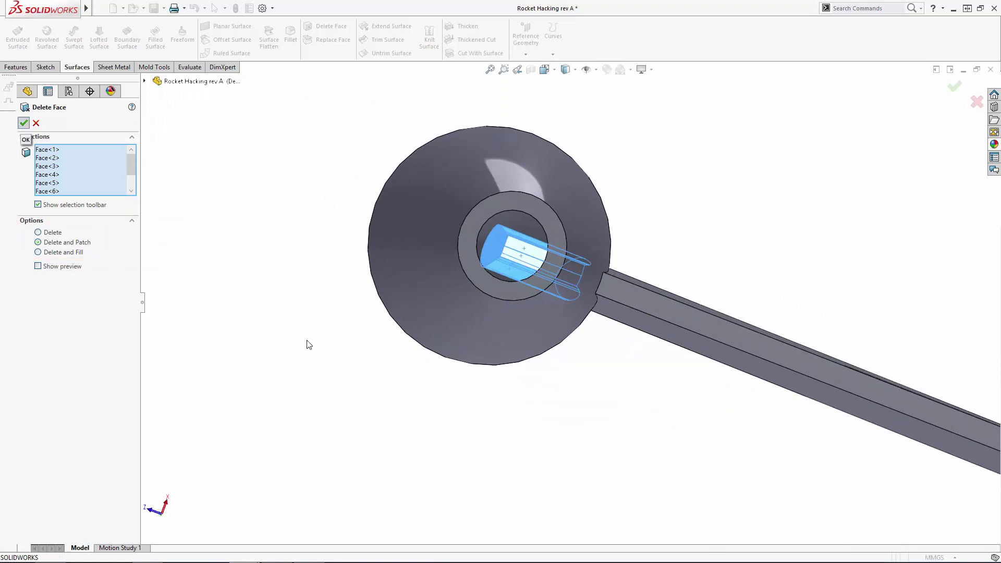
Examine the pod's interior and the complete fin, pod and tube from several angles.
scroll(601, 367, up, 2)
middle_drag(601, 367, 629, 414)
scroll(636, 377, down, 3)
click(577, 312)
scroll(630, 404, up, 5)
click(629, 414)
scroll(629, 413, up, 7)
middle_drag(594, 290, 611, 496)
scroll(611, 496, down, 3)
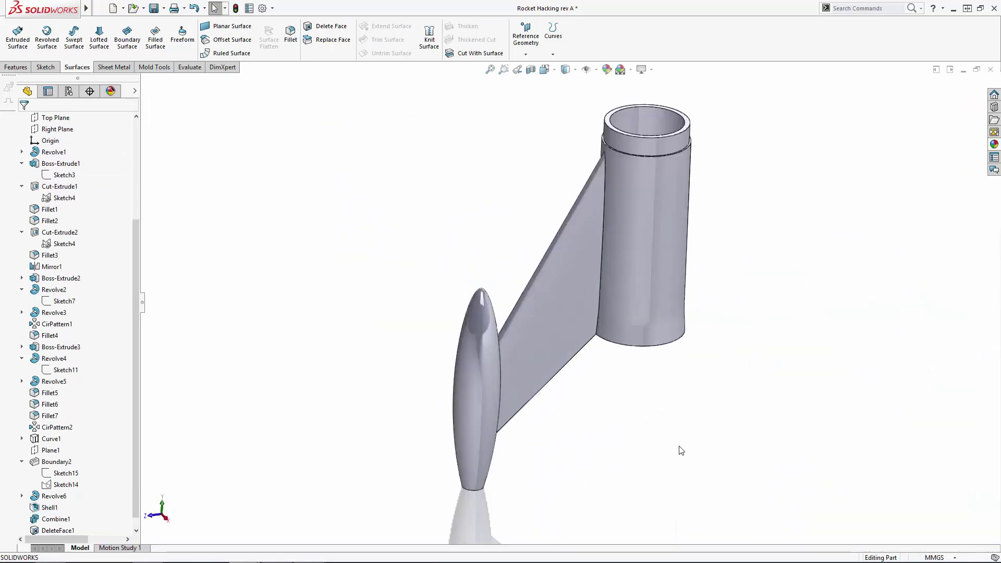
click(15, 67)
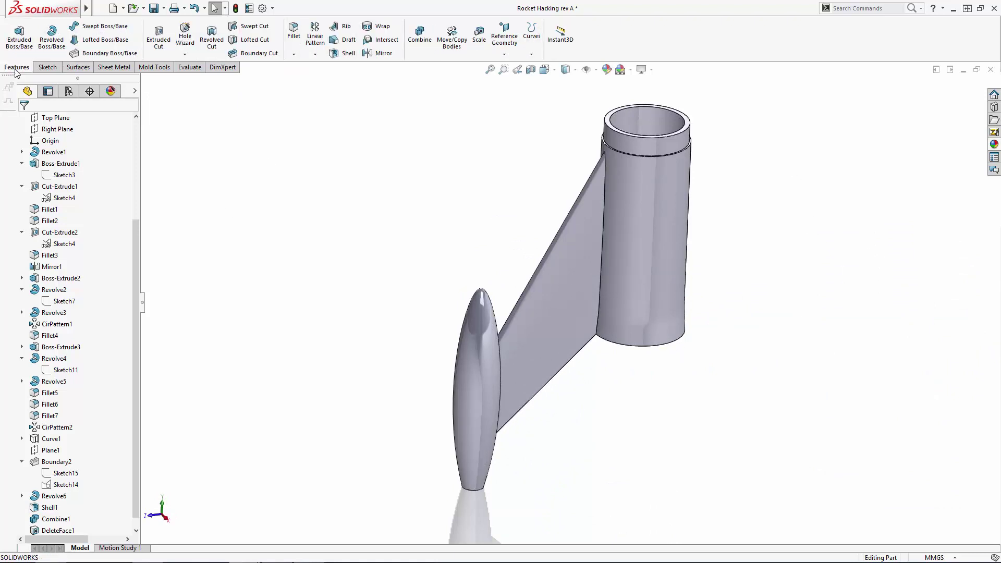
Circular-pattern the fin-and-pod body around the tube's lower circular edge with three instances equally spaced over 360 degrees.
click(315, 54)
click(326, 79)
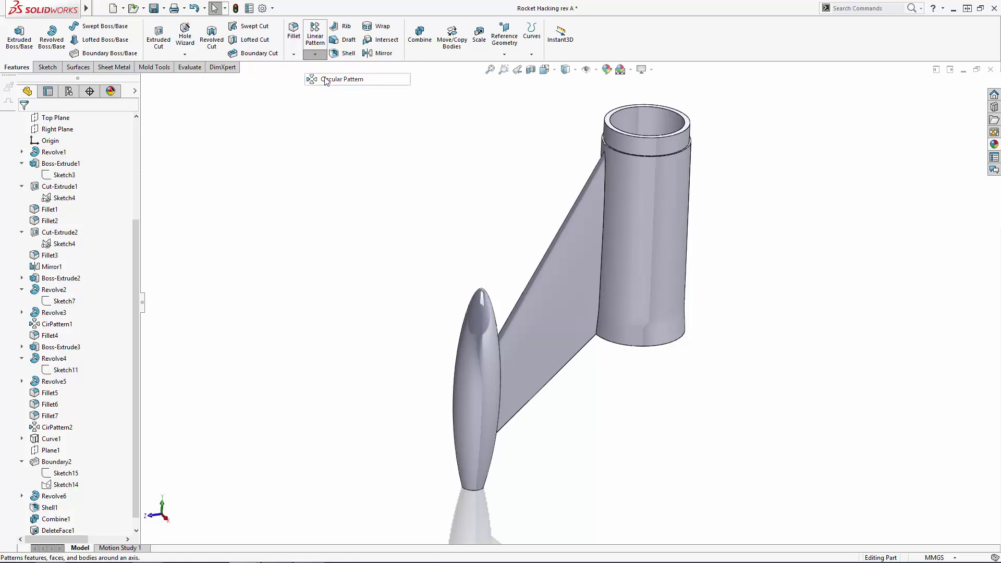
click(78, 153)
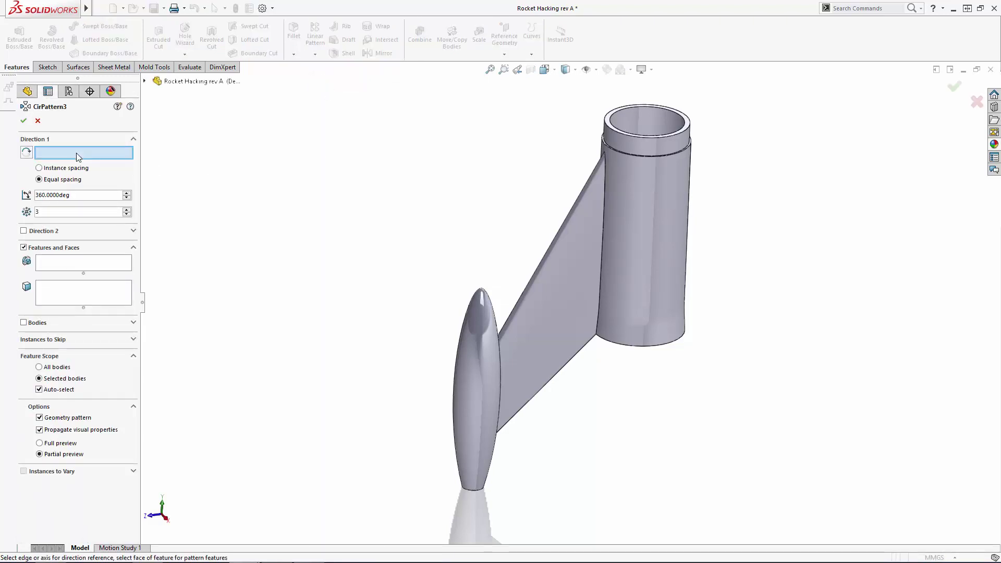
click(640, 345)
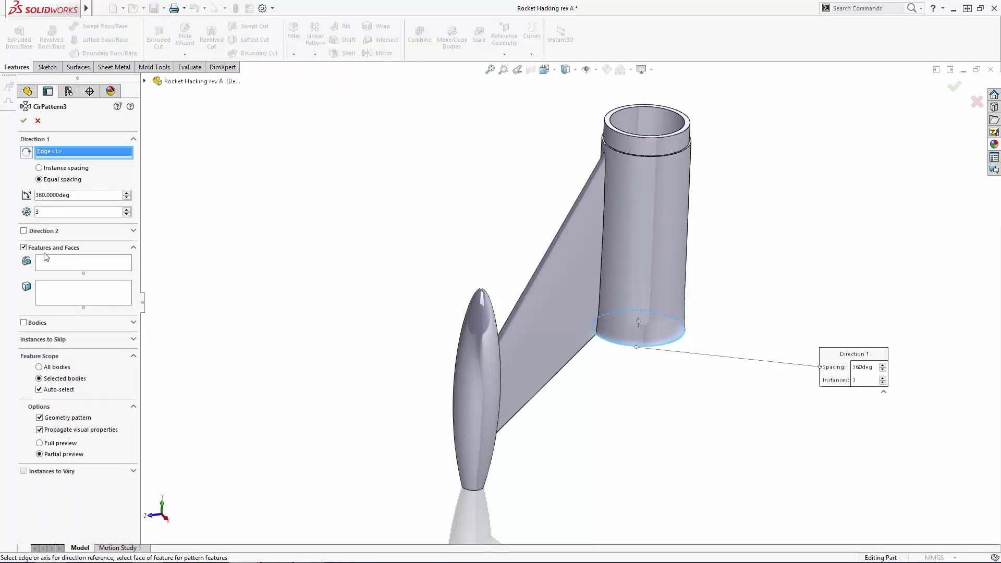
click(24, 323)
click(462, 381)
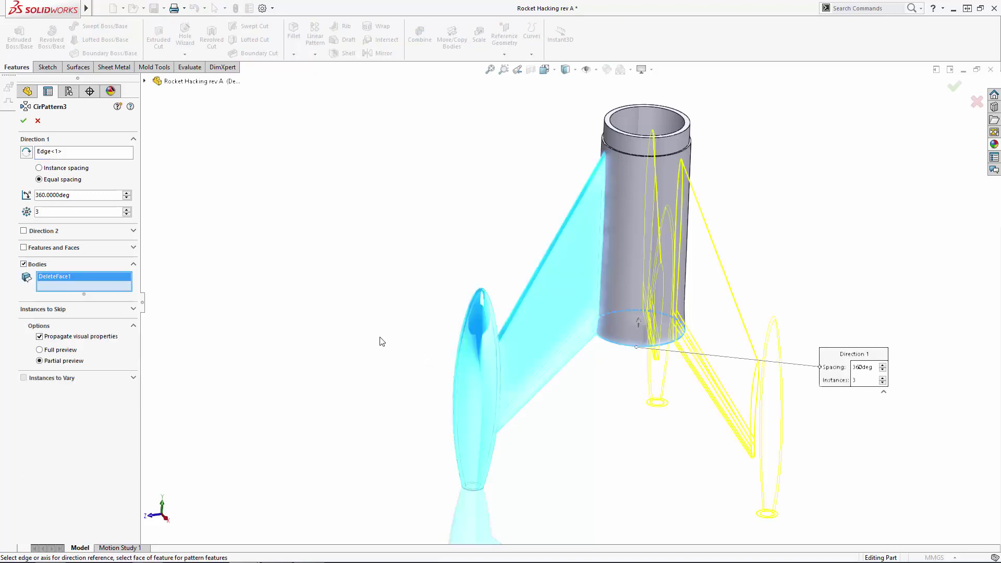
click(954, 87)
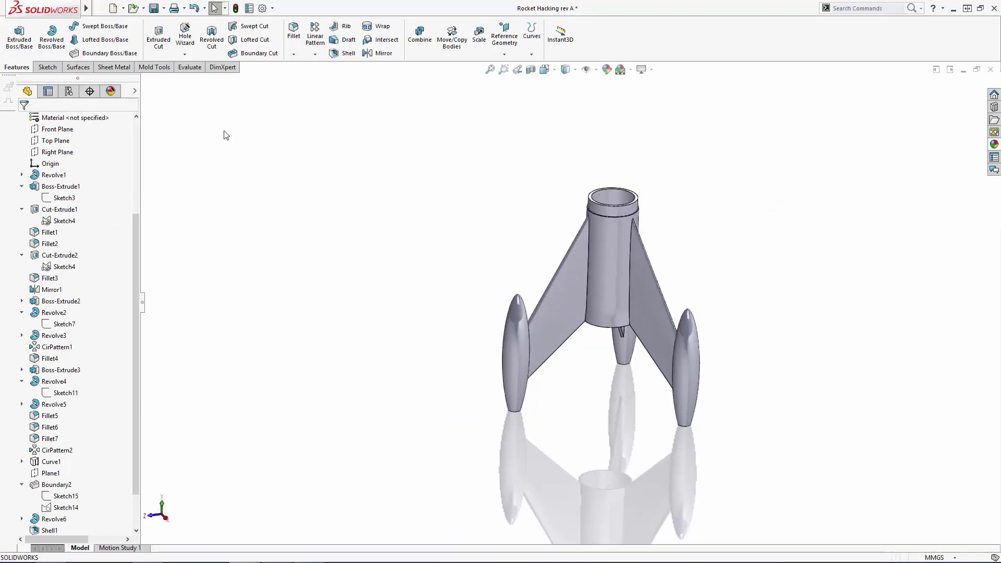
Combine the three fin bodies and the lower tube into one body with the Add operation.
click(419, 36)
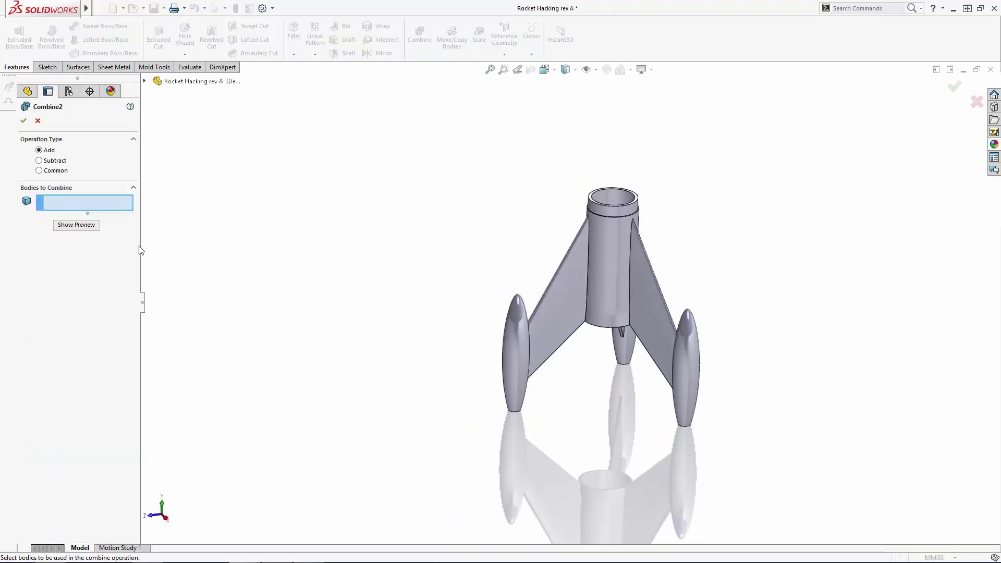
click(536, 324)
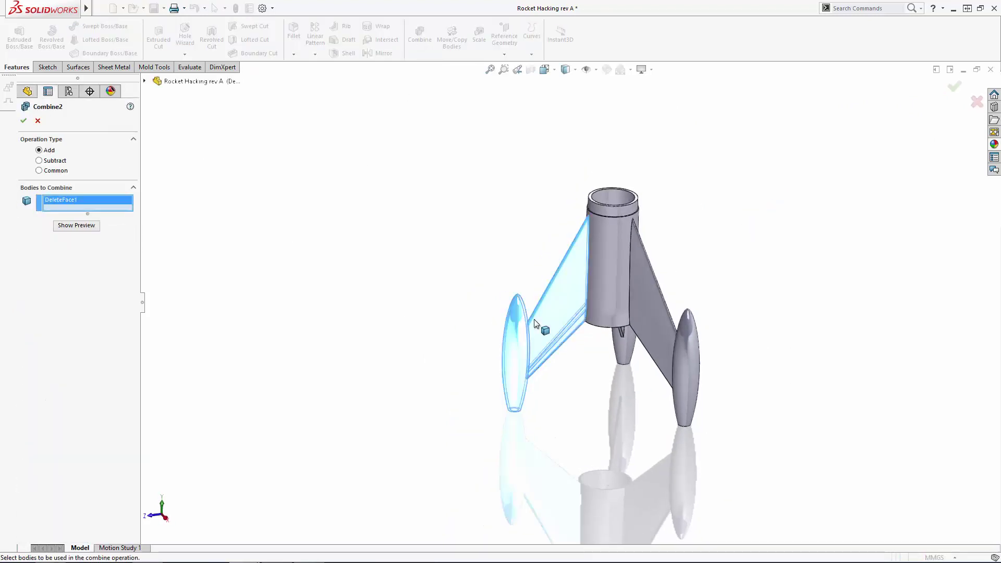
click(642, 318)
click(626, 344)
click(602, 302)
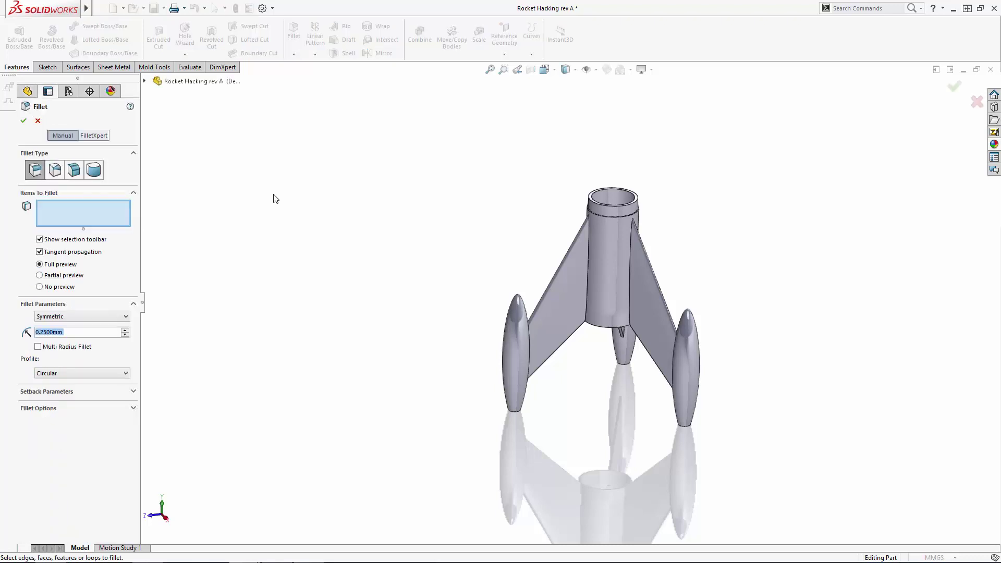
Set up a symmetric 1 mm fillet on the edges where the three fins meet the lower tube.
text(1)
key(Return)
scroll(598, 261, down, 5)
click(581, 252)
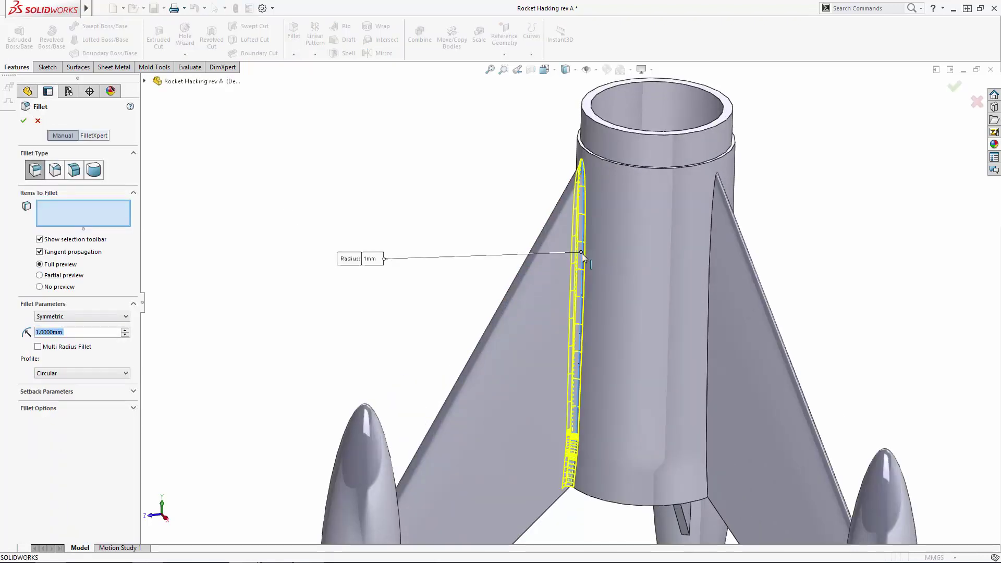
click(708, 331)
scroll(821, 348, up, 3)
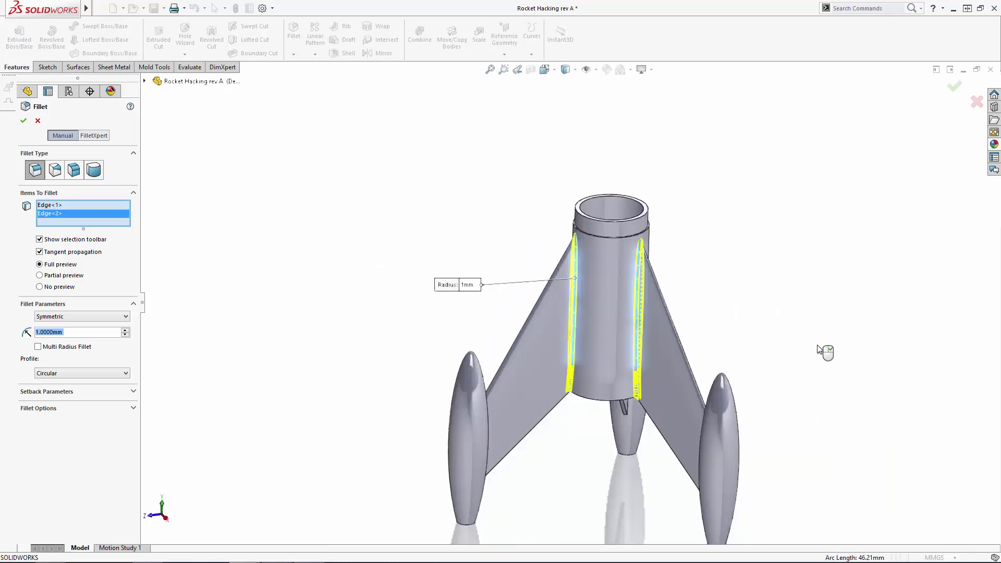
middle_drag(825, 352, 625, 365)
scroll(602, 387, down, 5)
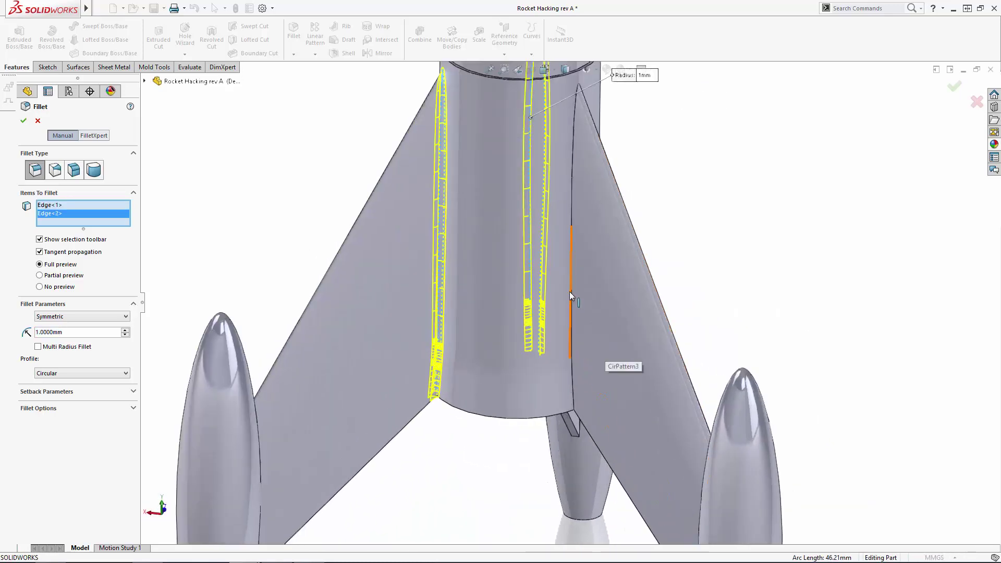
click(571, 293)
middle_drag(743, 423, 779, 304)
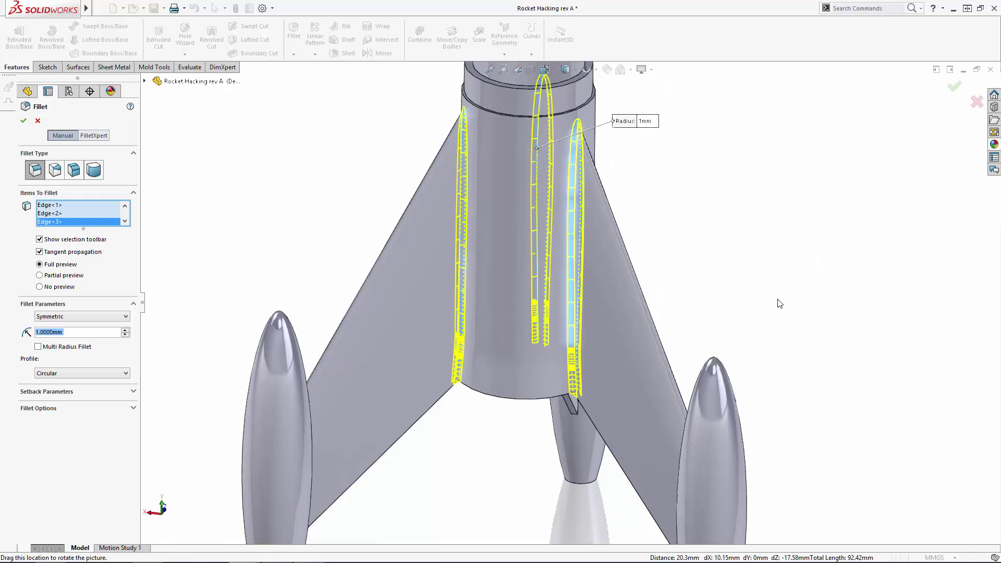
Add the edges where the three fins meet their pods to the 1 mm fillet and create it.
scroll(778, 304, up, 5)
middle_drag(592, 449, 631, 365)
scroll(626, 357, down, 5)
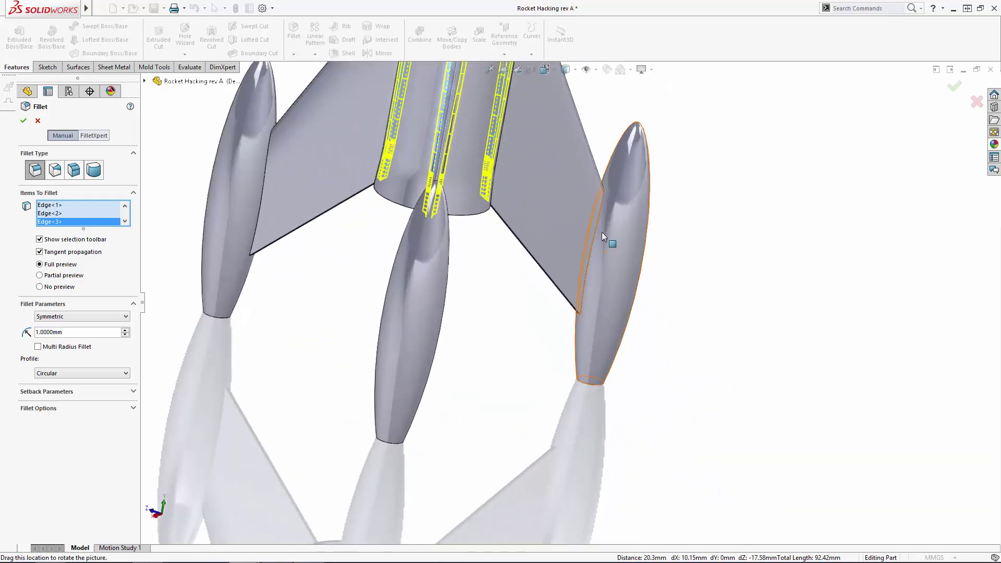
click(597, 226)
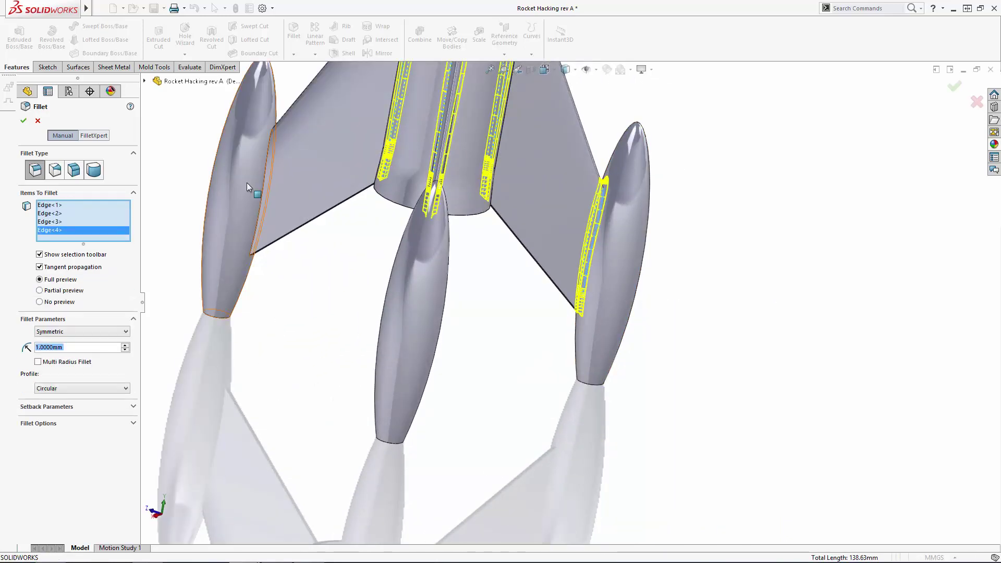
click(265, 173)
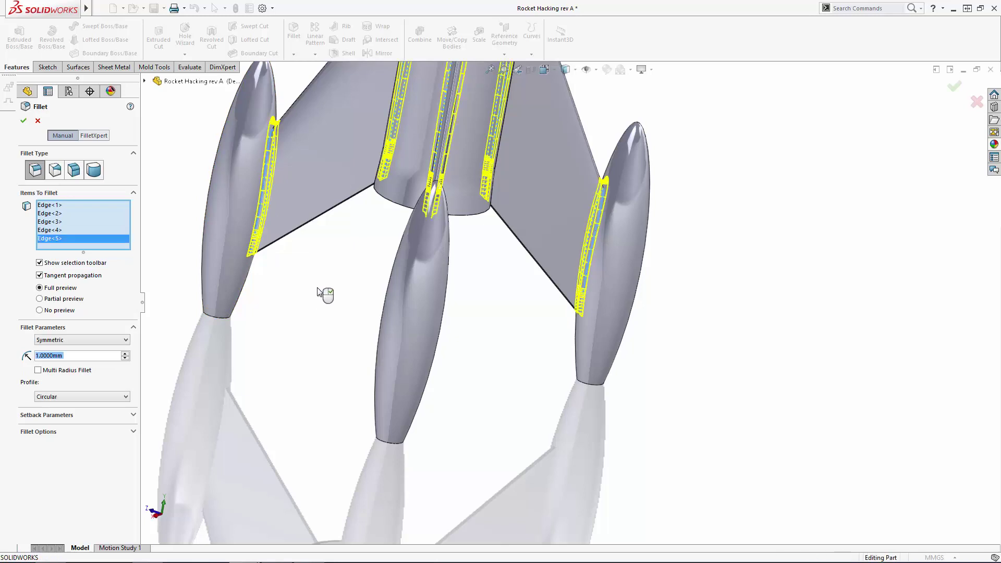
middle_drag(326, 293, 515, 233)
click(515, 232)
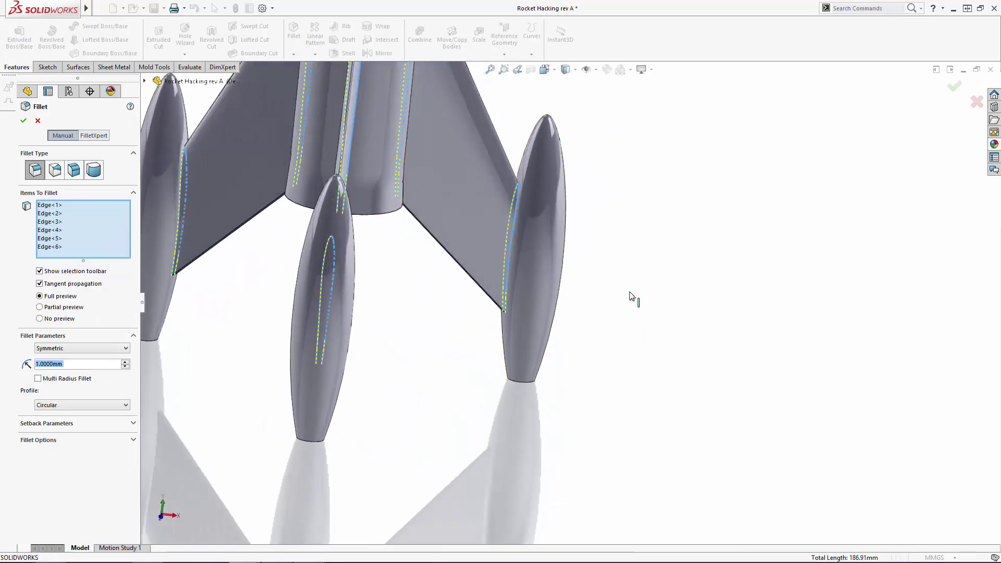
scroll(633, 296, up, 3)
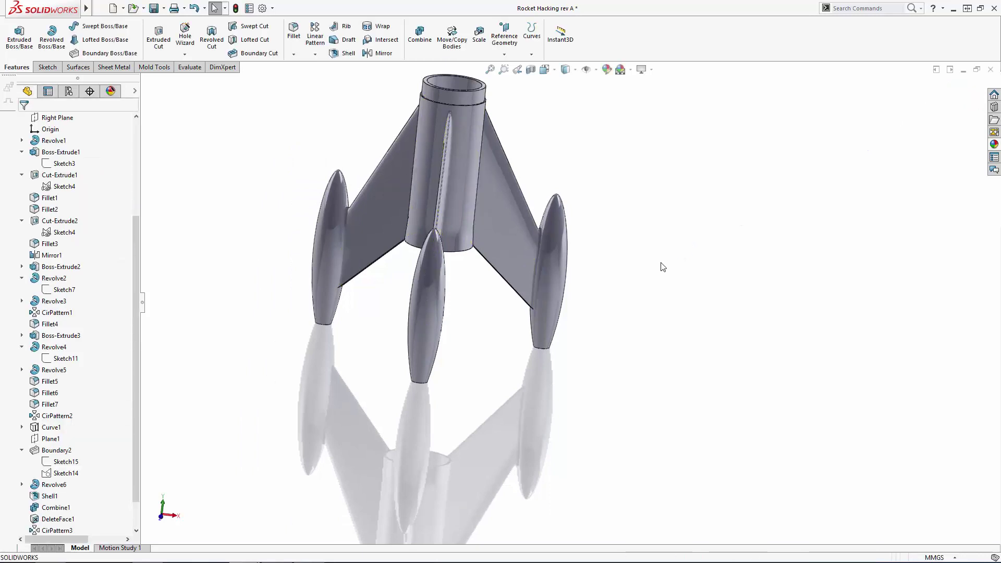
Start a new sketch on the Front Plane and reorient the view for sketching.
middle_drag(671, 313, 662, 335)
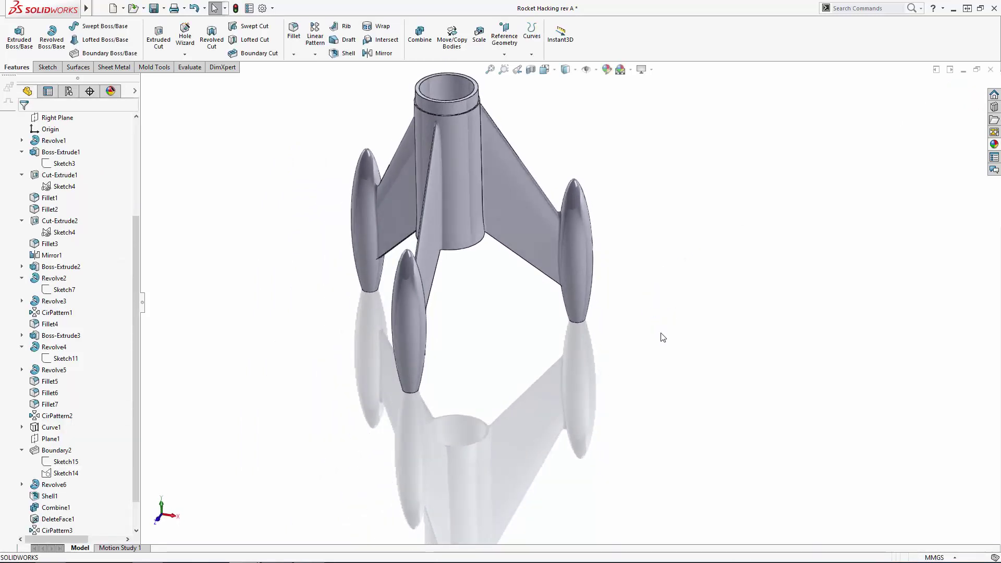
key(f)
scroll(109, 237, up, 4)
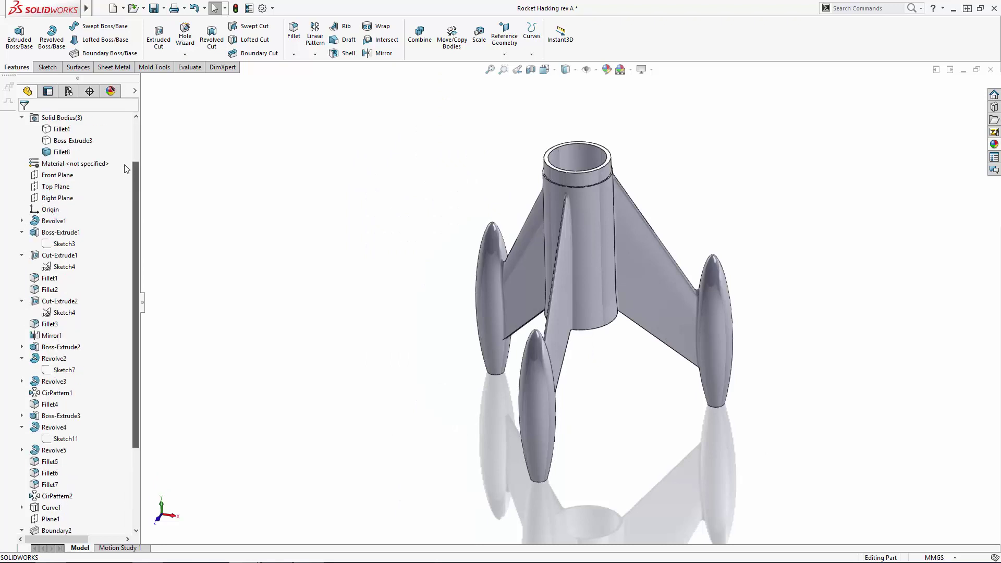
click(63, 232)
click(86, 221)
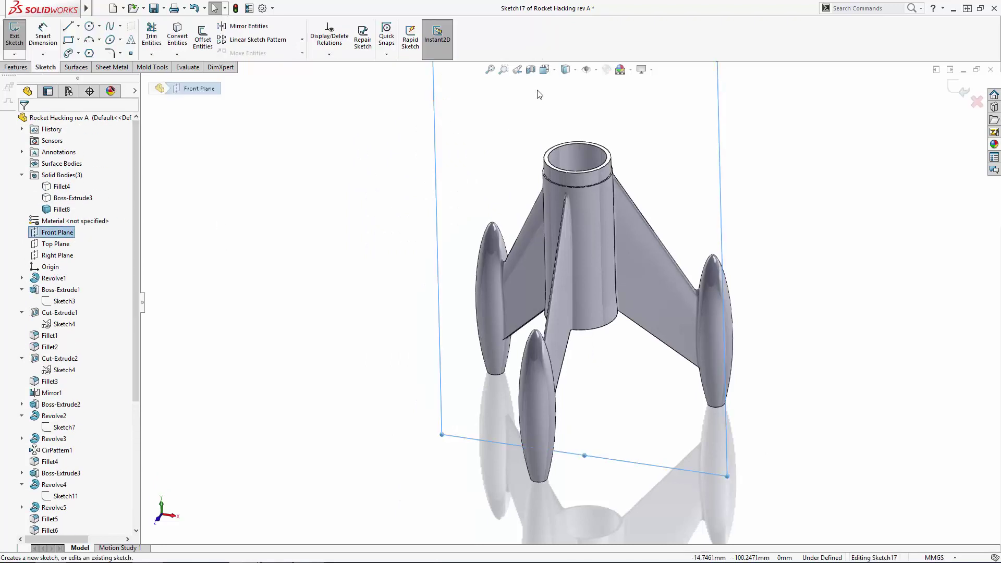
click(544, 69)
click(603, 127)
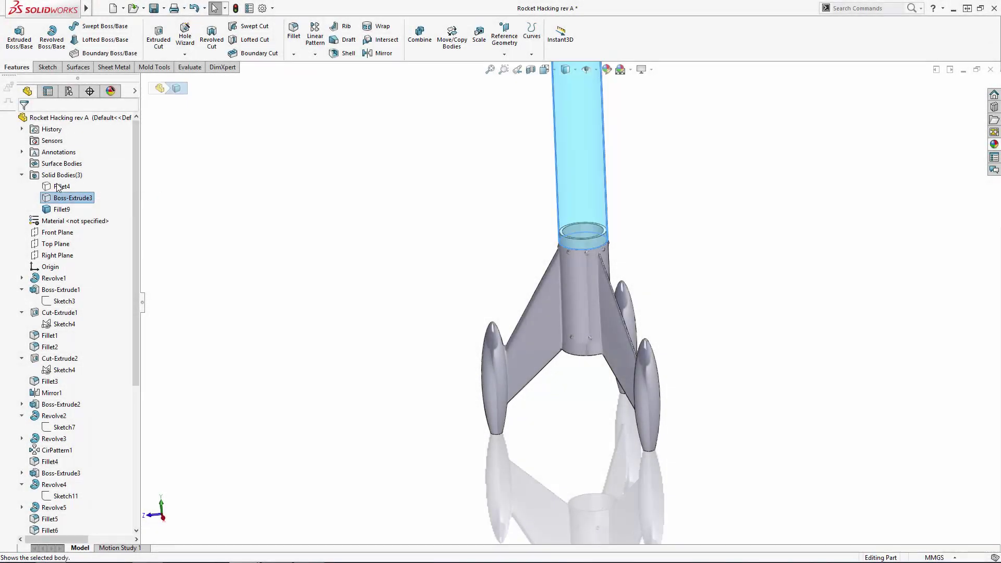
Show the hidden Fillet4 nose body and bring the whole rocket into view.
click(61, 186)
click(301, 217)
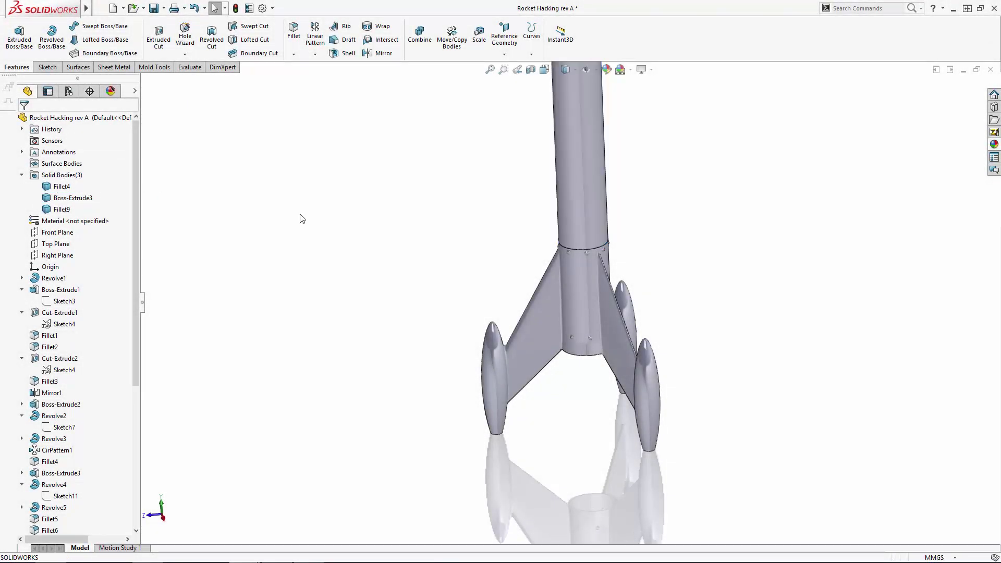
key(f)
middle_drag(380, 266, 407, 271)
Apply the brushed aluminum appearance from the Metal, Aluminum library to the whole rocket model.
click(994, 145)
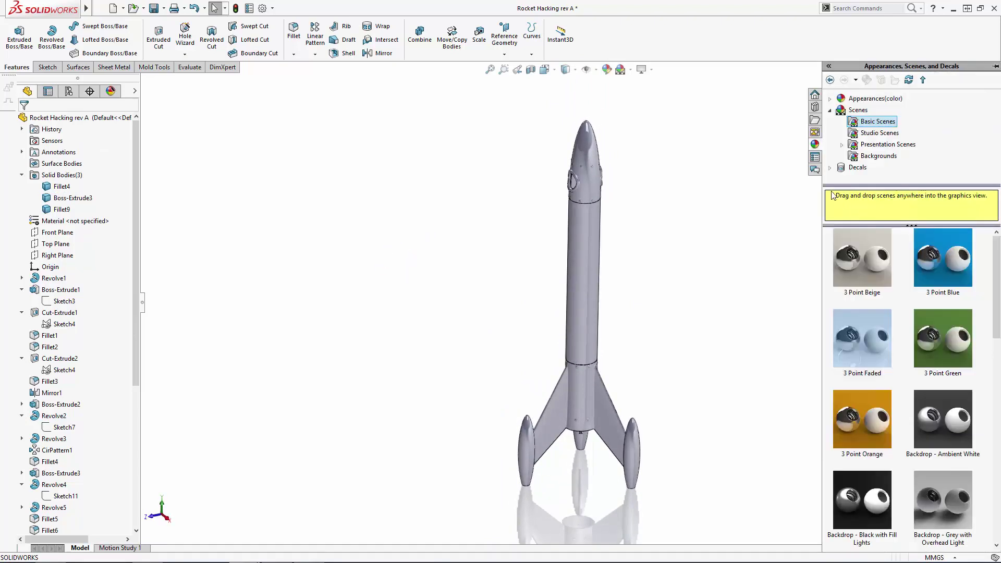
click(830, 111)
click(830, 99)
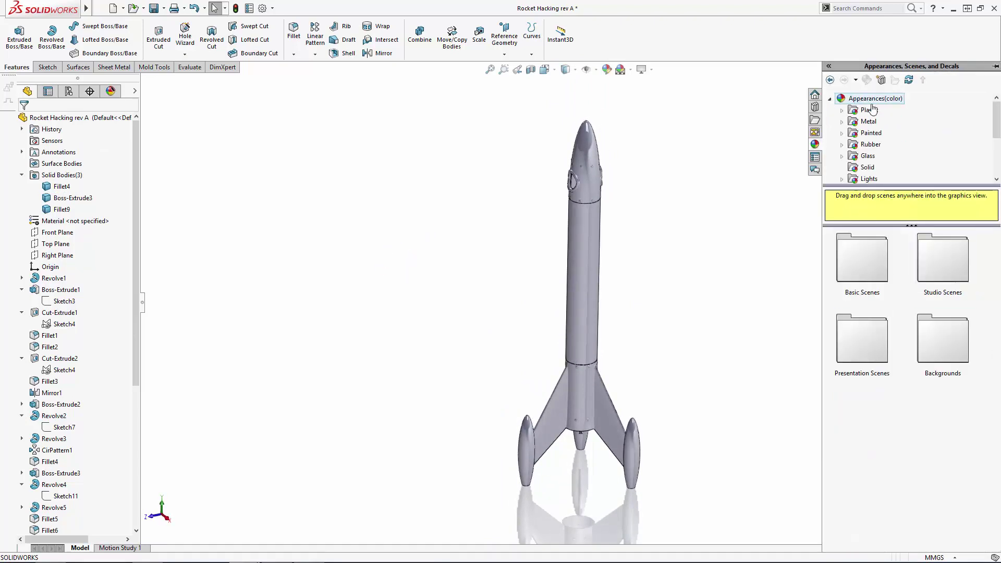
click(843, 121)
click(882, 121)
click(886, 132)
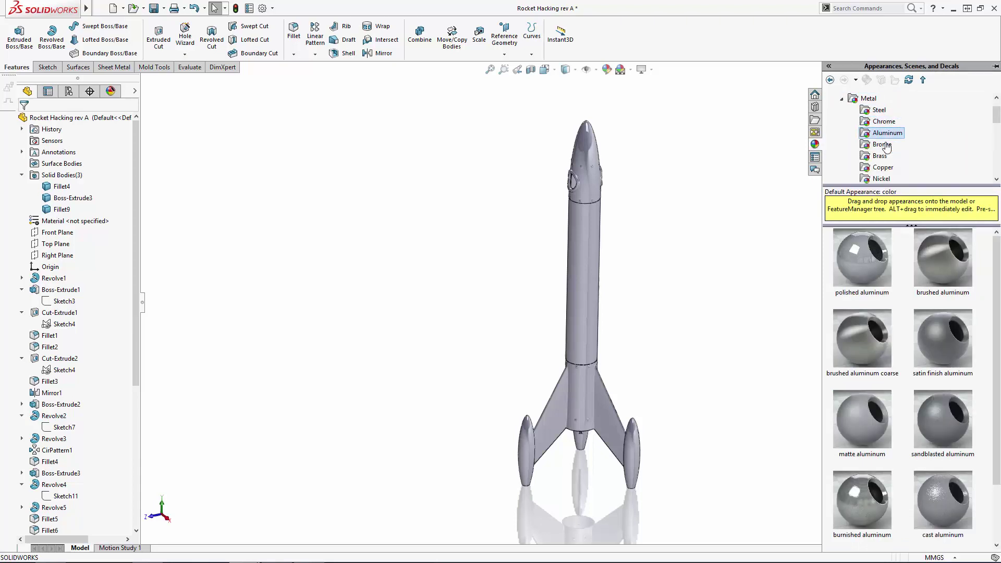
click(965, 270)
drag(964, 270, 714, 289)
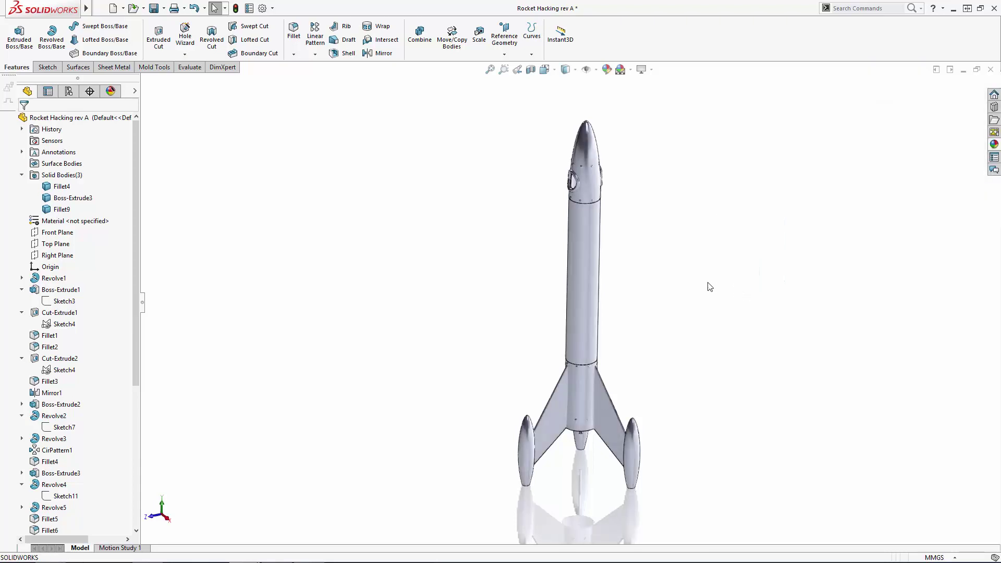